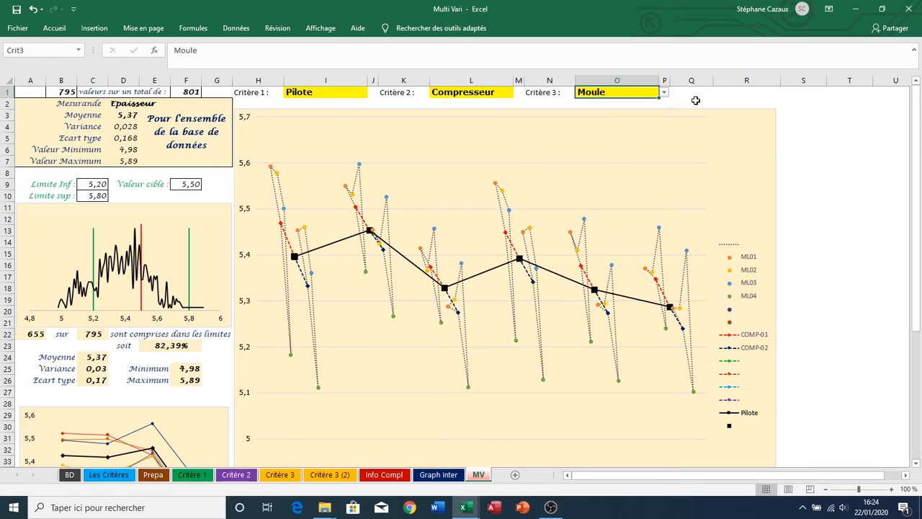
Step: Clear the Critère 3 and Critère 2 selections above the multi-vari chart on the MV sheet
{"action": "key", "text": "Delete"}
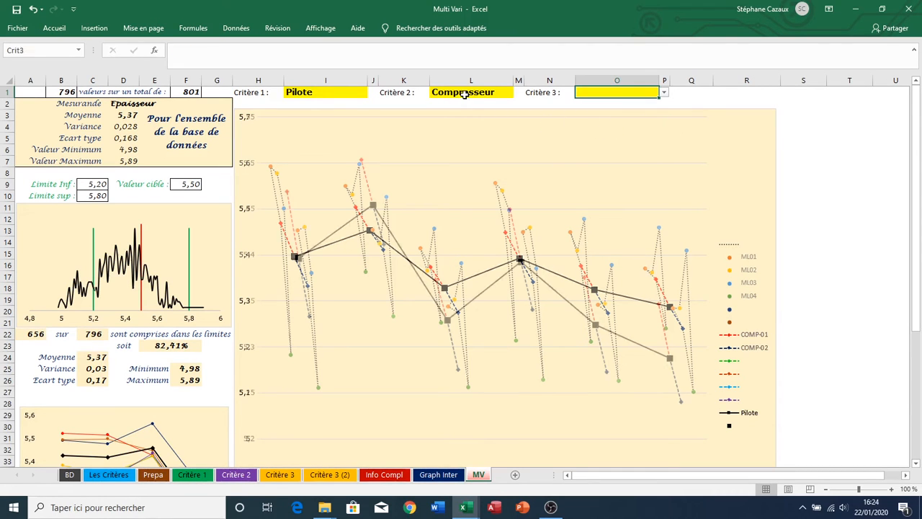
{"action": "left_click", "coordinate": [465, 94]}
{"action": "key", "text": "Delete"}
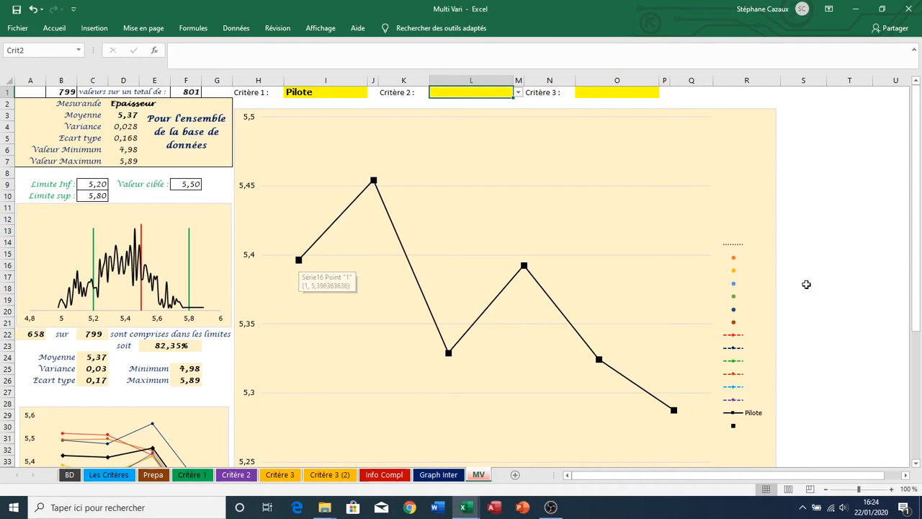
Step: Set Critère 1 of the multi-vari chart to RegulTemp with the sheet displayed at 80 %
{"action": "left_click", "coordinate": [827, 494]}
{"action": "left_click", "coordinate": [826, 495]}
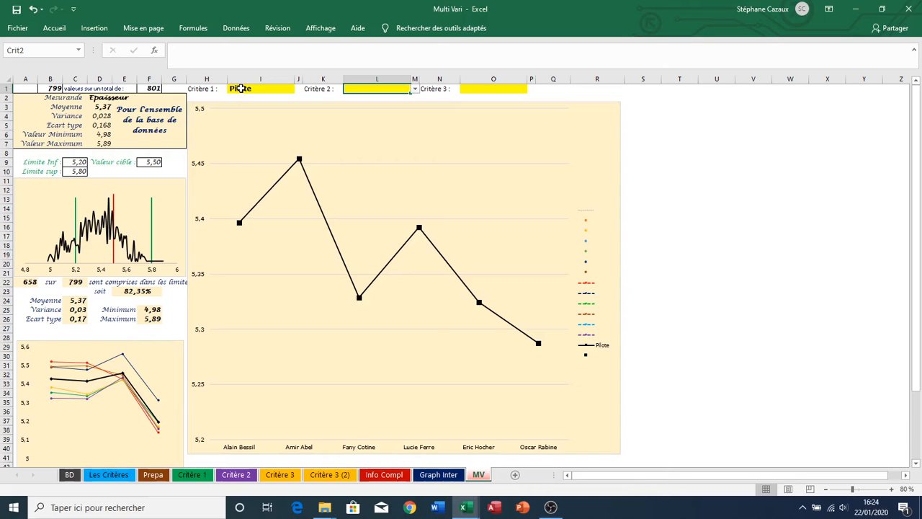
{"action": "left_click", "coordinate": [239, 88]}
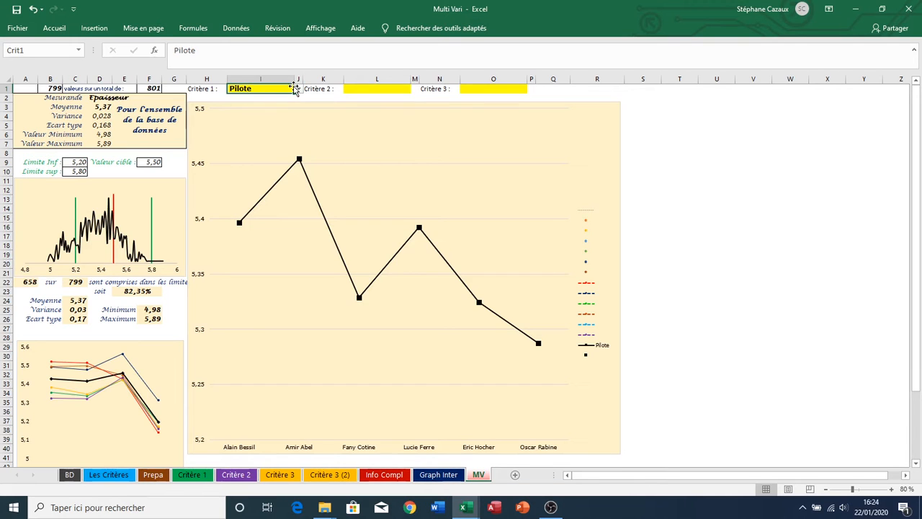
{"action": "left_click", "coordinate": [297, 88]}
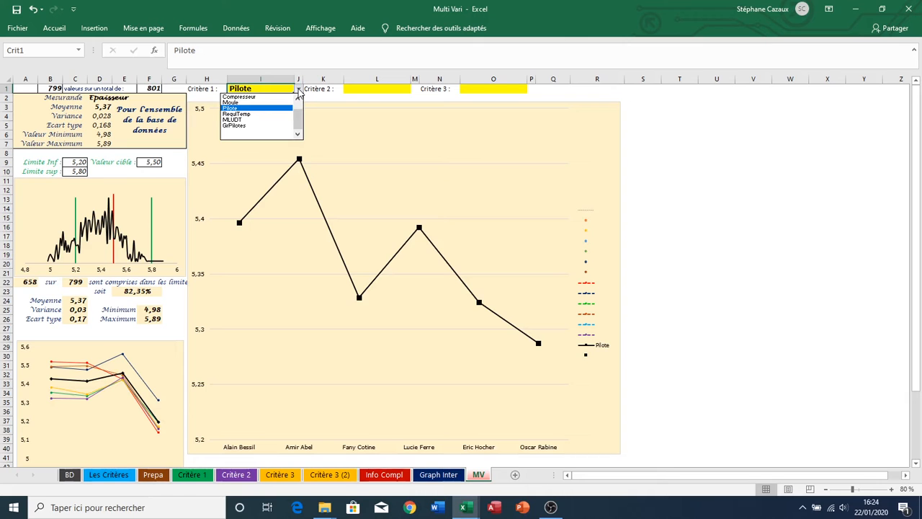
{"action": "left_click", "coordinate": [244, 115]}
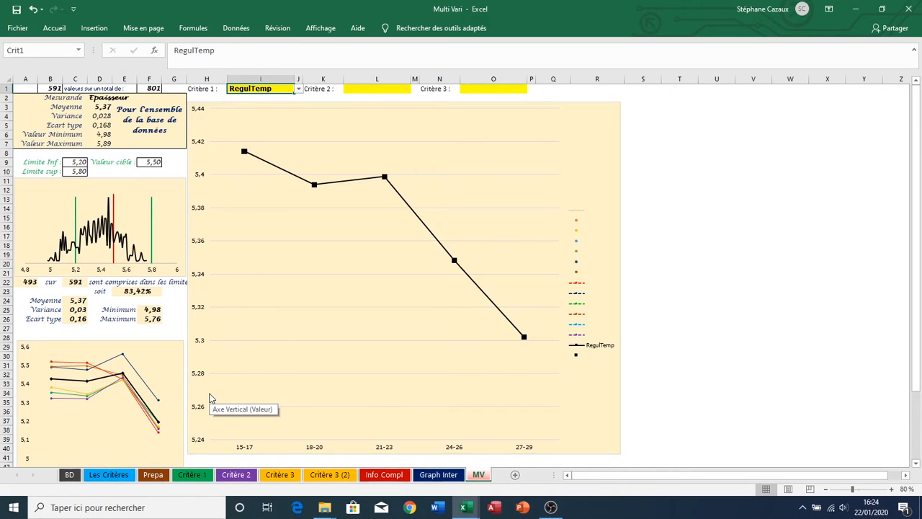
Step: Switch to the Multi Vari - Part 02 workbook and add a sheet named Critère1 after Prépa
{"action": "mouse_move", "coordinate": [465, 511]}
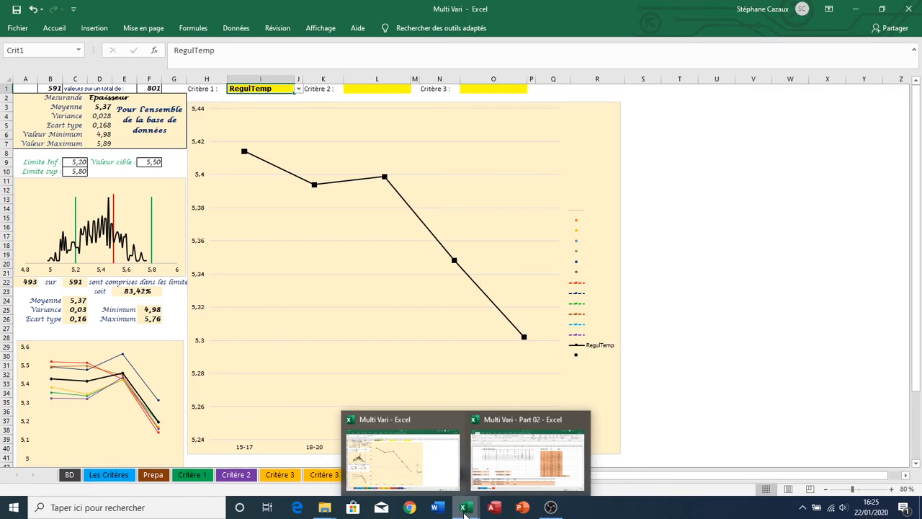
{"action": "left_click", "coordinate": [528, 453]}
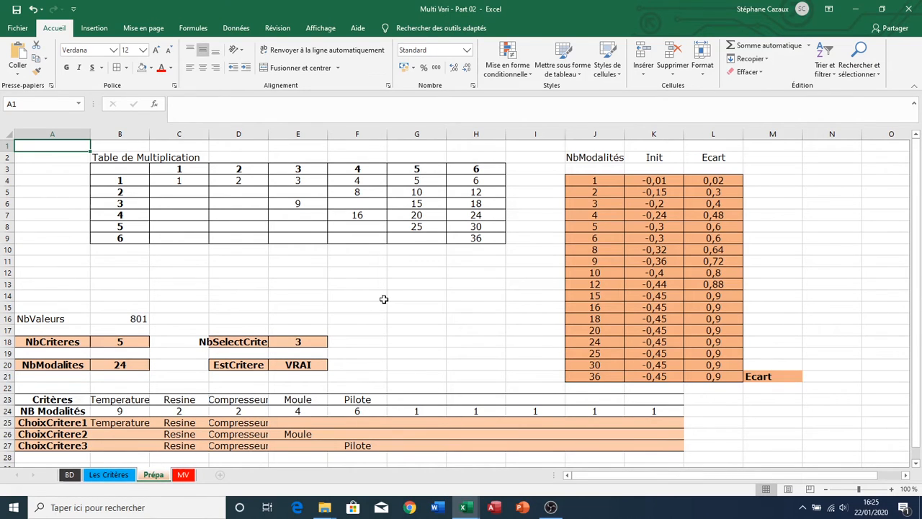
{"action": "left_click", "coordinate": [220, 475]}
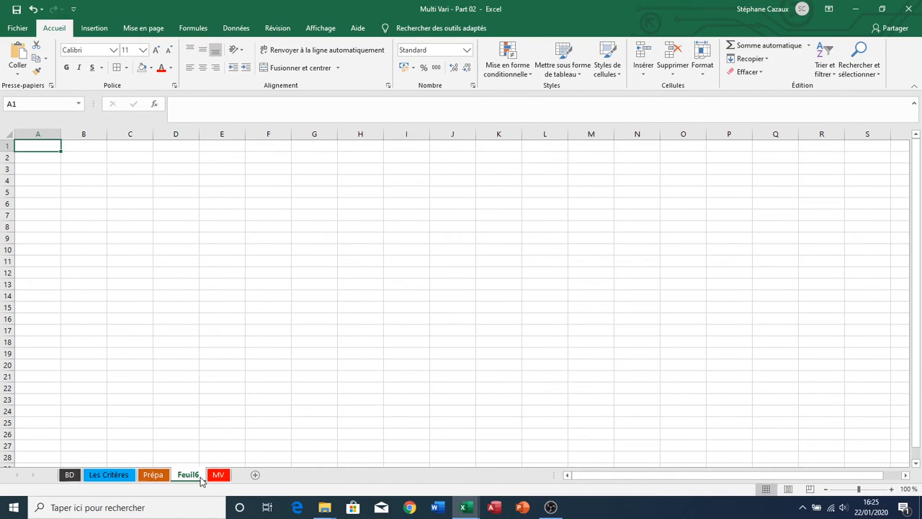
{"action": "right_click", "coordinate": [201, 481]}
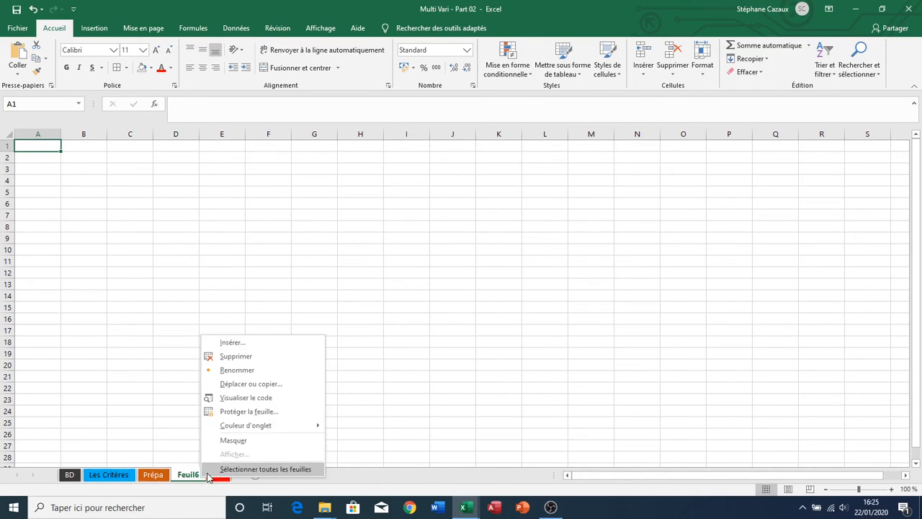
{"action": "left_click", "coordinate": [235, 371]}
{"action": "type", "text": "Cri"}
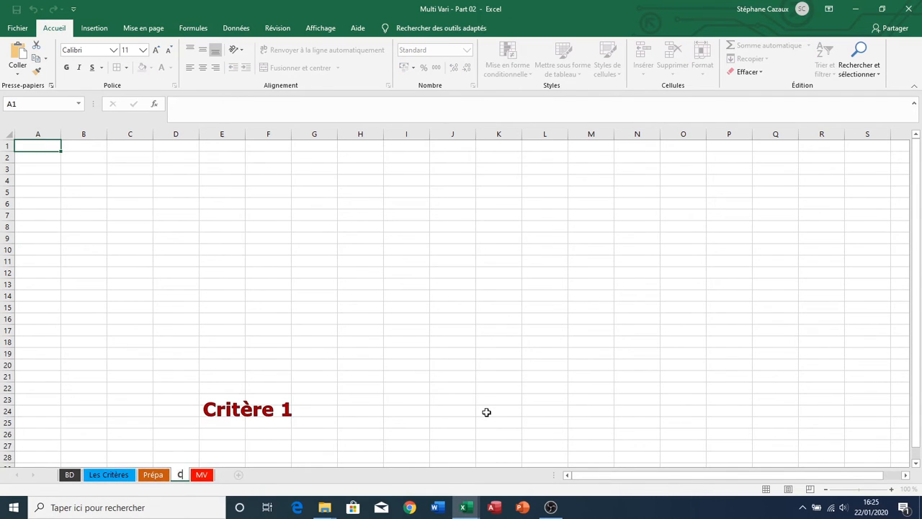
{"action": "type", "text": "tère1"}
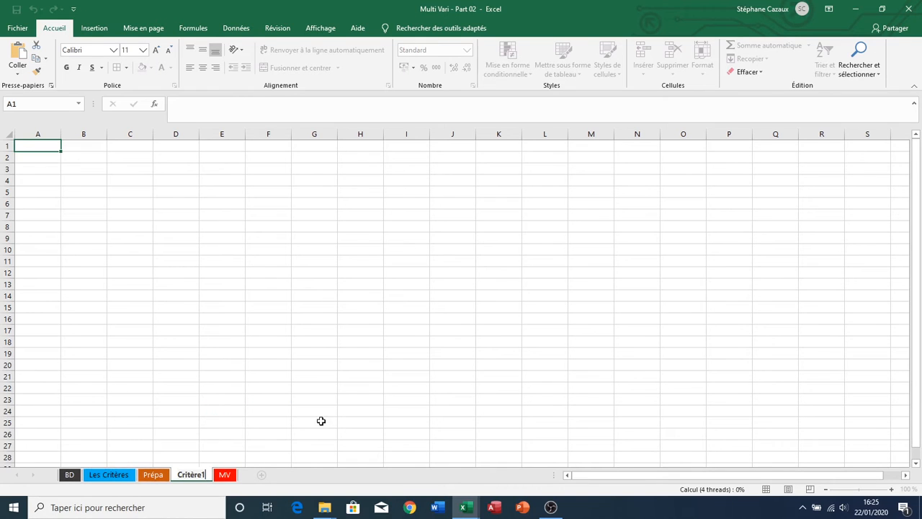
{"action": "left_click", "coordinate": [319, 420]}
Step: Colour the Critère1 sheet tab with the standard purple
{"action": "right_click", "coordinate": [203, 474]}
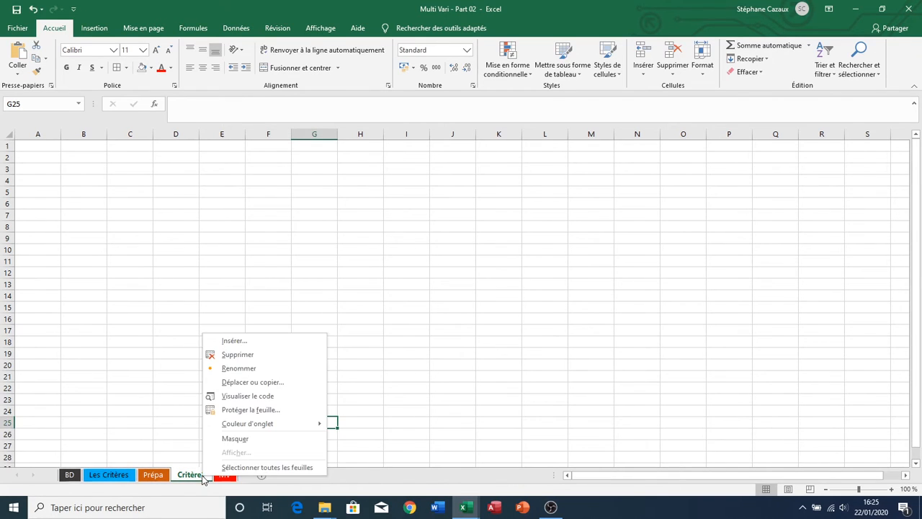
{"action": "mouse_move", "coordinate": [294, 424]}
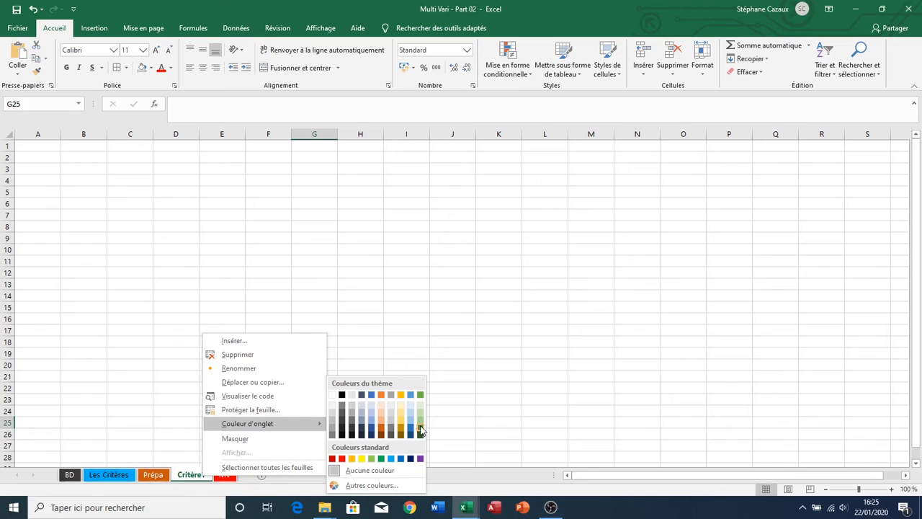
{"action": "left_click", "coordinate": [422, 460]}
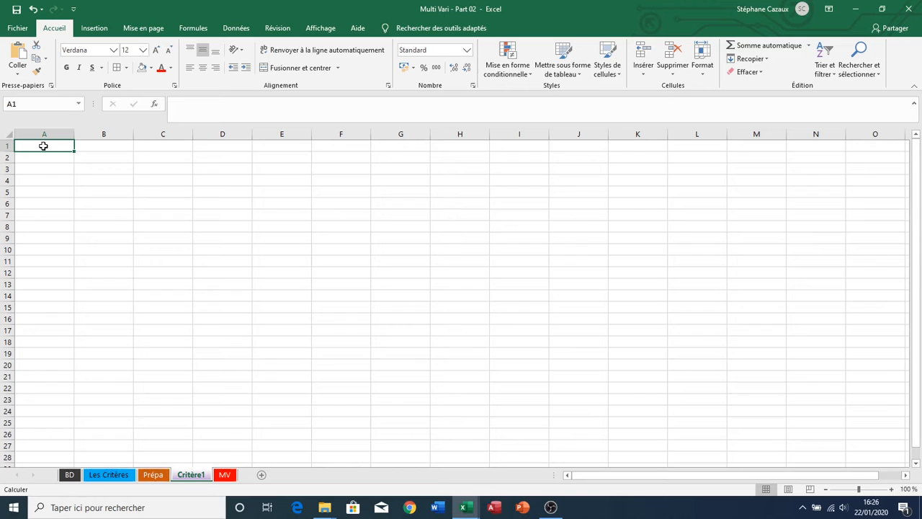
Step: Apply borders to all cells in the range A1:C25 of the Critère1 sheet
{"action": "left_click_drag", "start_coordinate": [44, 146], "coordinate": [151, 424]}
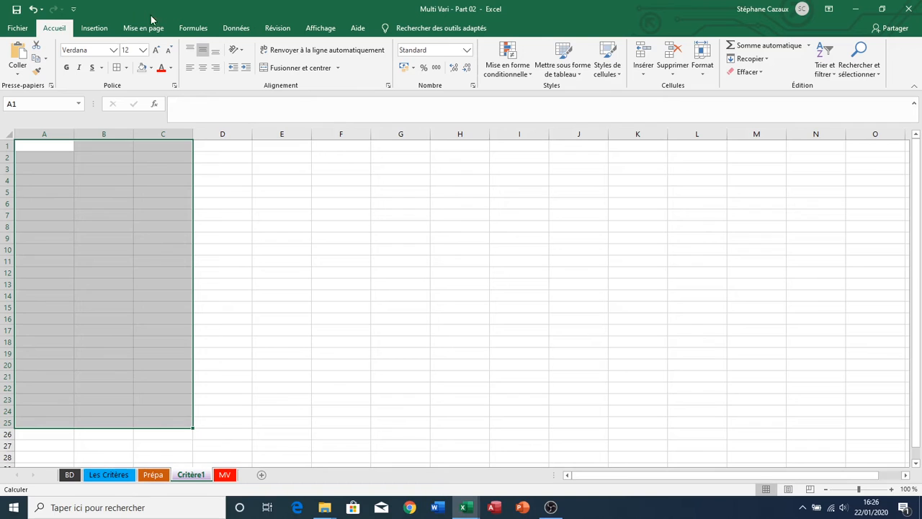
{"action": "left_click", "coordinate": [117, 67]}
Step: Enter the formula =Crit1 in cell A1 of the Critère1 sheet
{"action": "left_click", "coordinate": [44, 145]}
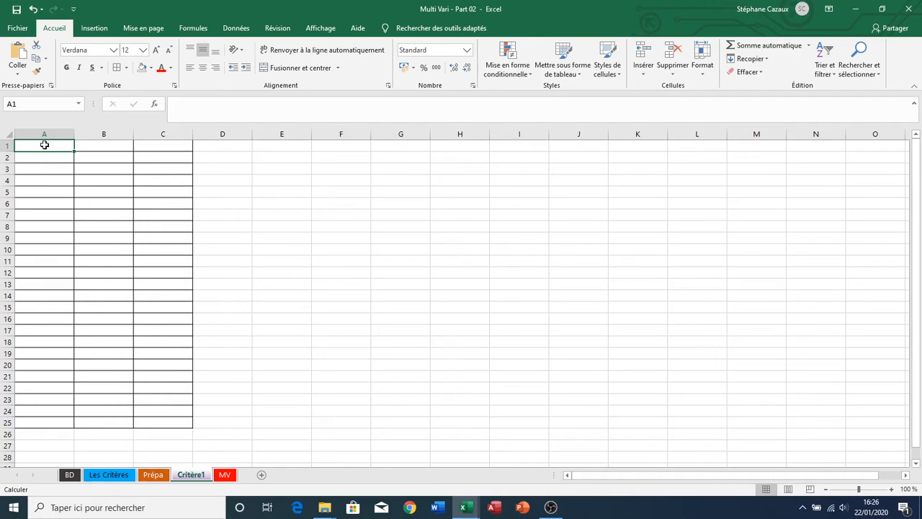
{"action": "type", "text": "="}
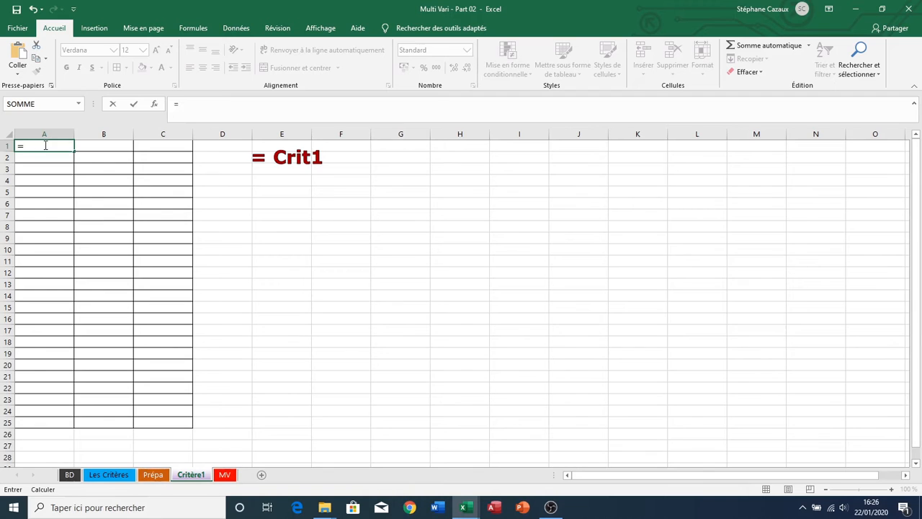
{"action": "type", "text": "Crit1"}
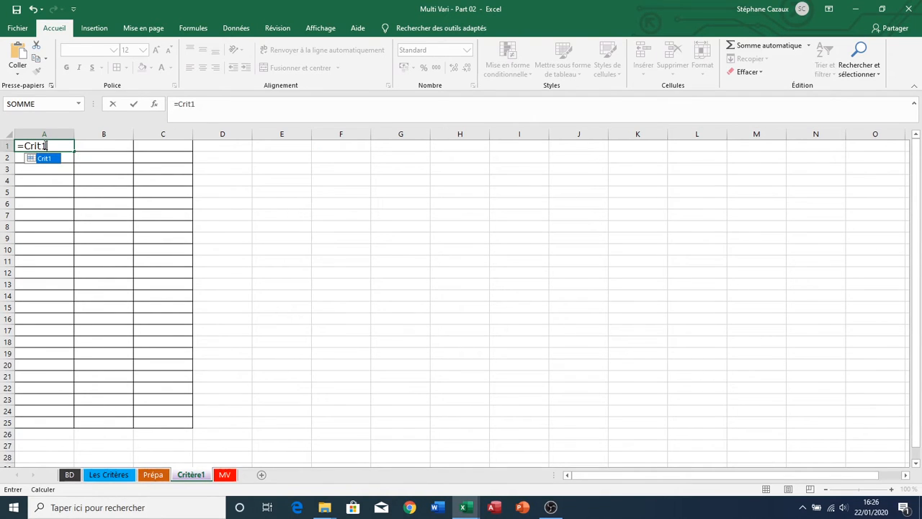
{"action": "left_click", "coordinate": [46, 145]}
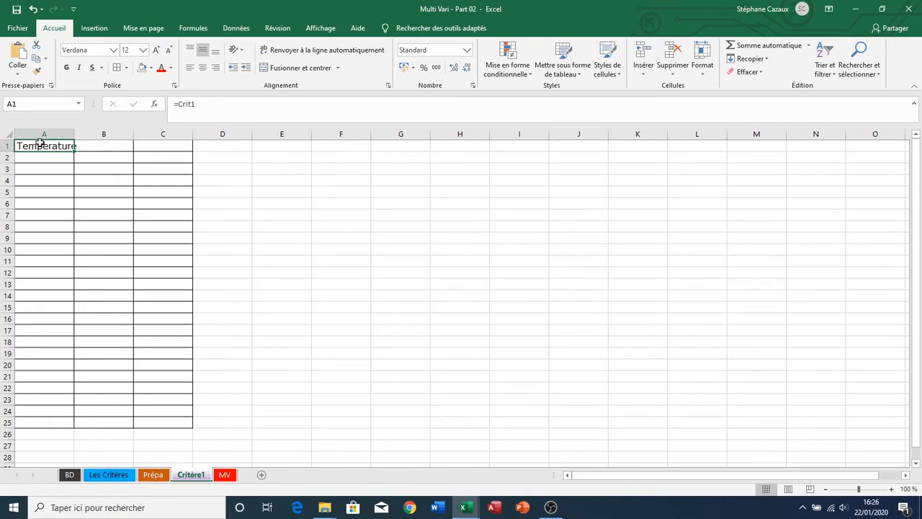
Step: Set the width of column A to 20
{"action": "left_click", "coordinate": [44, 134]}
{"action": "right_click", "coordinate": [45, 134]}
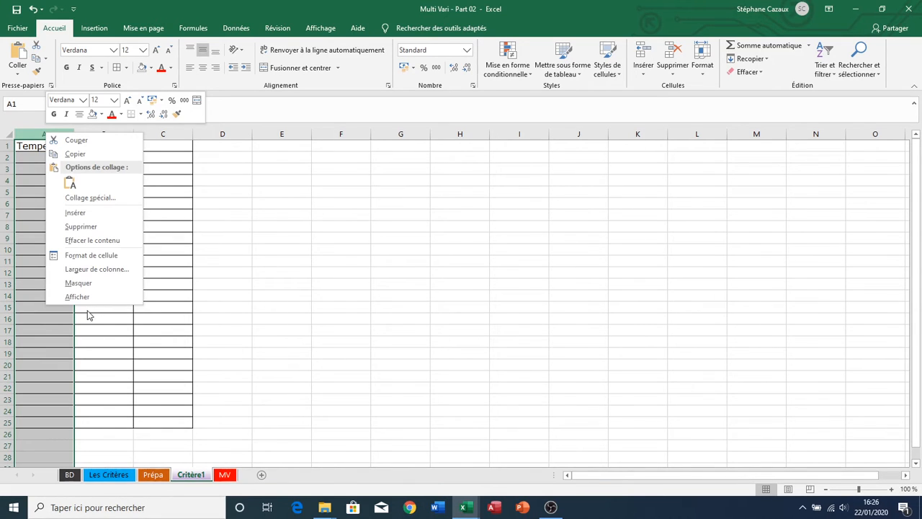
{"action": "left_click", "coordinate": [96, 271]}
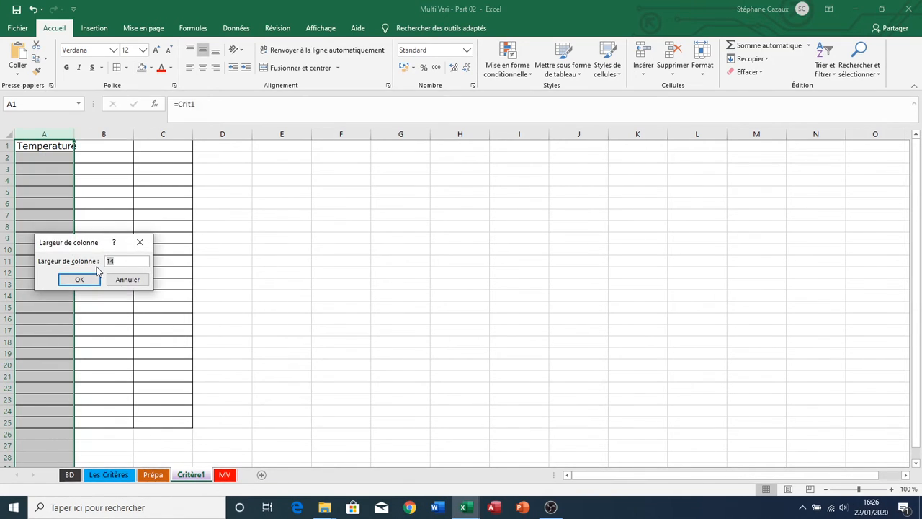
{"action": "type", "text": "20"}
{"action": "key", "text": "Return"}
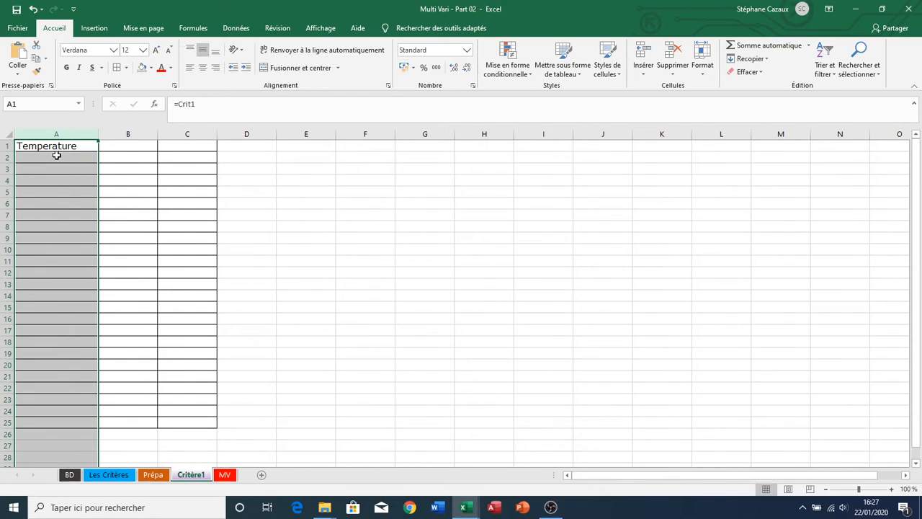
Step: Centre the contents of A1:C25 horizontally and make A1:A25 bold
{"action": "left_click_drag", "start_coordinate": [58, 147], "coordinate": [189, 422]}
{"action": "left_click", "coordinate": [203, 67]}
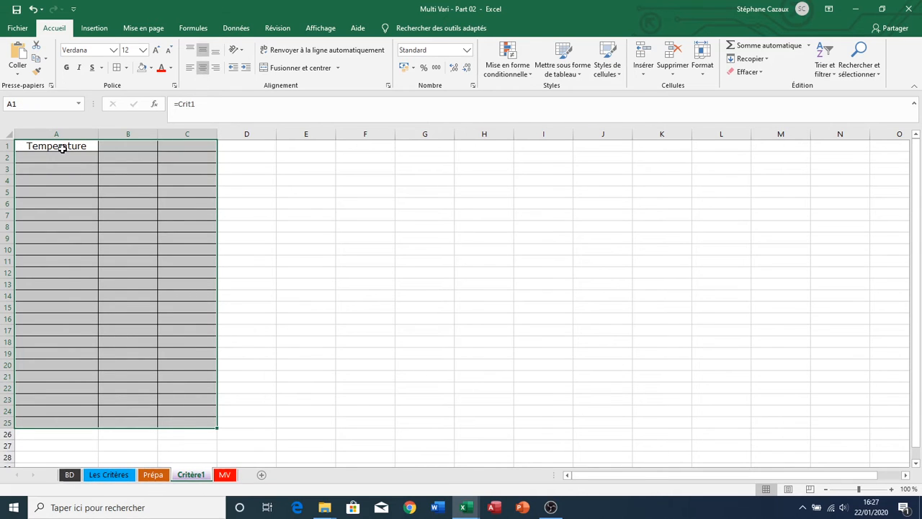
{"action": "left_click_drag", "start_coordinate": [62, 147], "coordinate": [45, 423]}
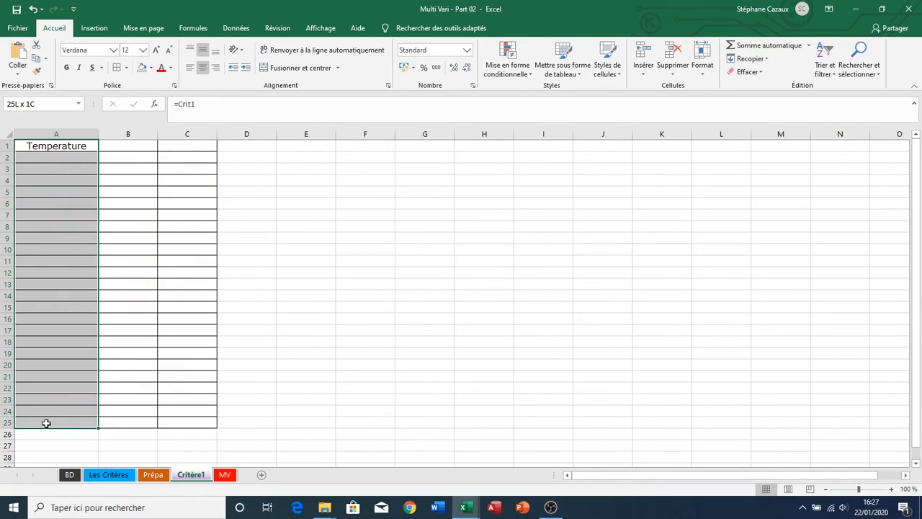
{"action": "left_click", "coordinate": [67, 69]}
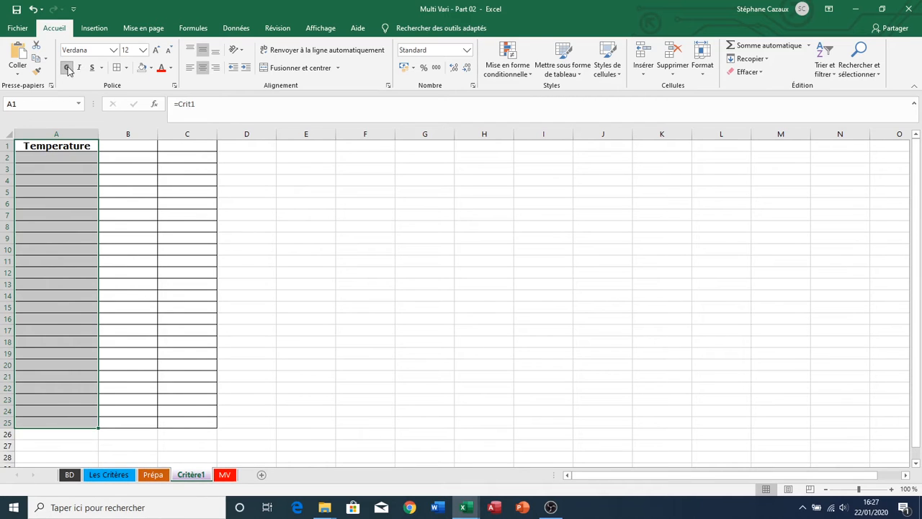
Step: Enter the column headers Abscisse in B1 and Ordonnée in C1
{"action": "left_click", "coordinate": [125, 146]}
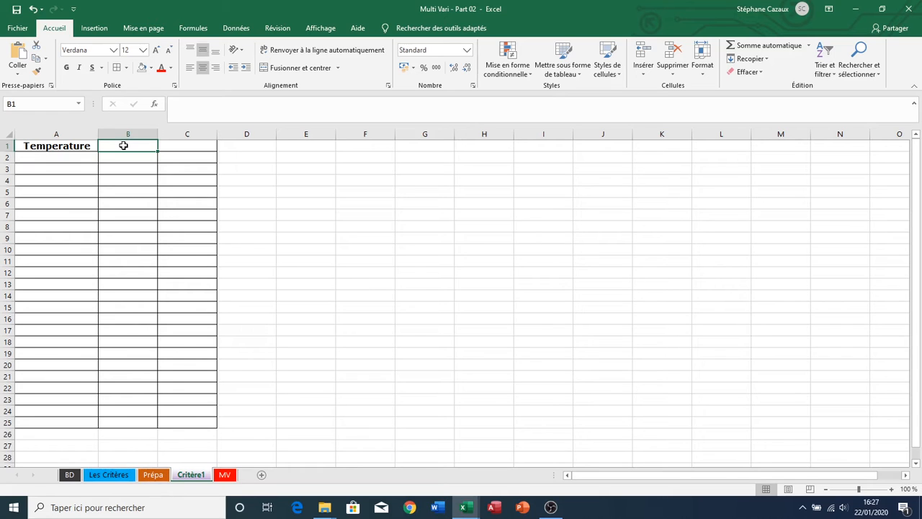
{"action": "type", "text": "Absc"}
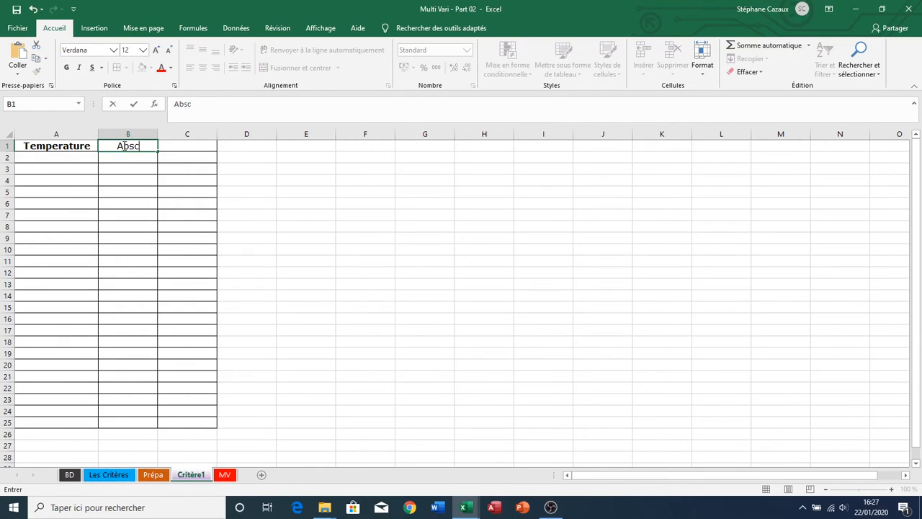
{"action": "type", "text": "isse"}
{"action": "key", "text": "Tab"}
{"action": "type", "text": "Ordonn"}
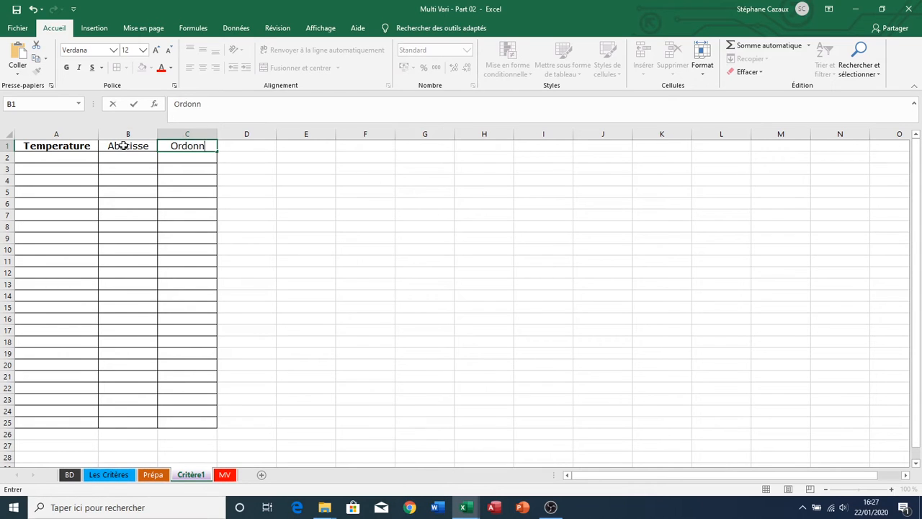
{"action": "type", "text": "ée"}
{"action": "left_click", "coordinate": [82, 157]}
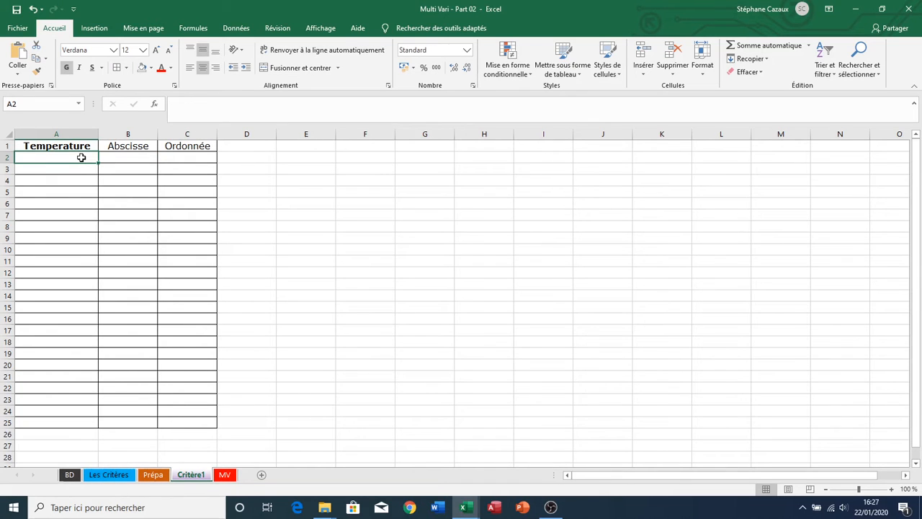
Step: Fill A2:A25 with the formula =SIERREUR(INDEX(INDIRECT($A$1);LIGNE()-1);"")
{"action": "left_click_drag", "start_coordinate": [81, 157], "coordinate": [52, 419]}
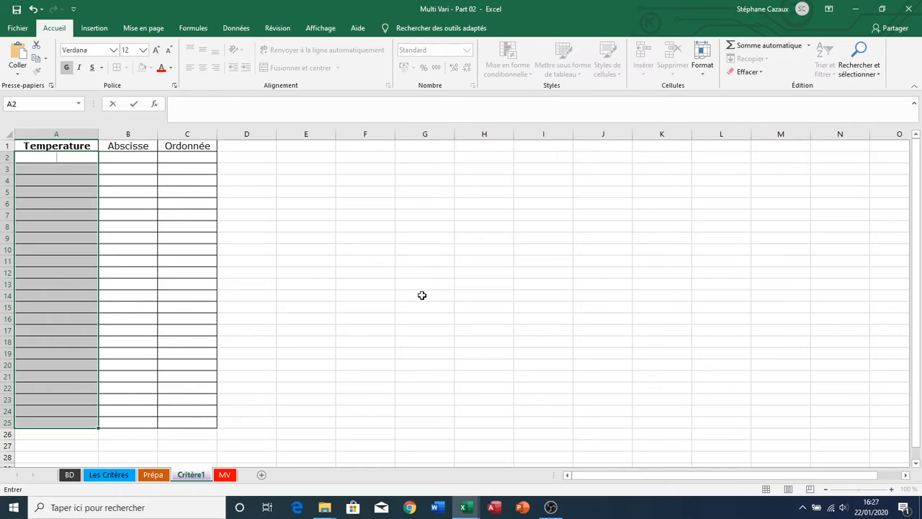
{"action": "type", "text": "="}
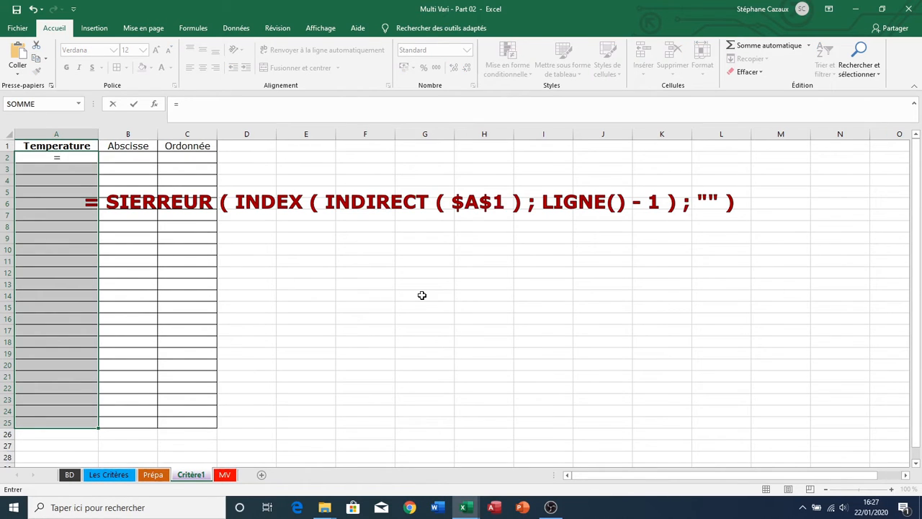
{"action": "type", "text": "sierreur"}
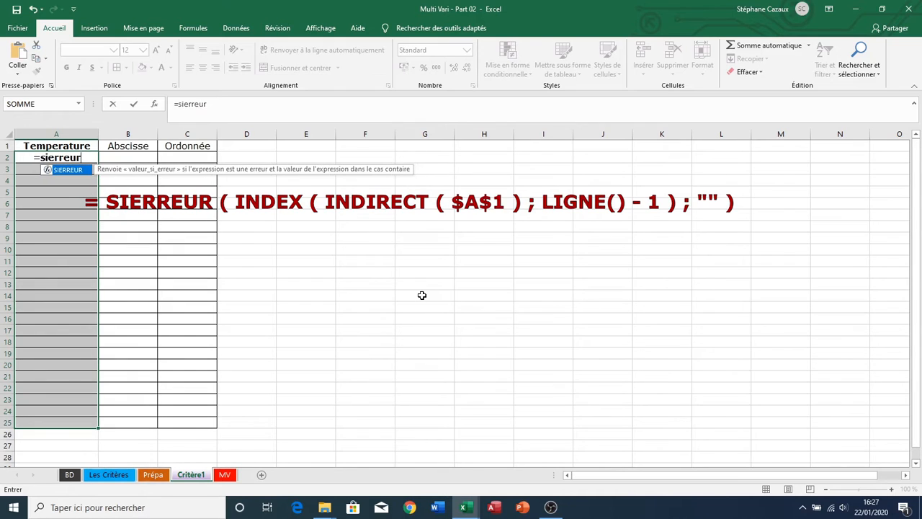
{"action": "type", "text": "("}
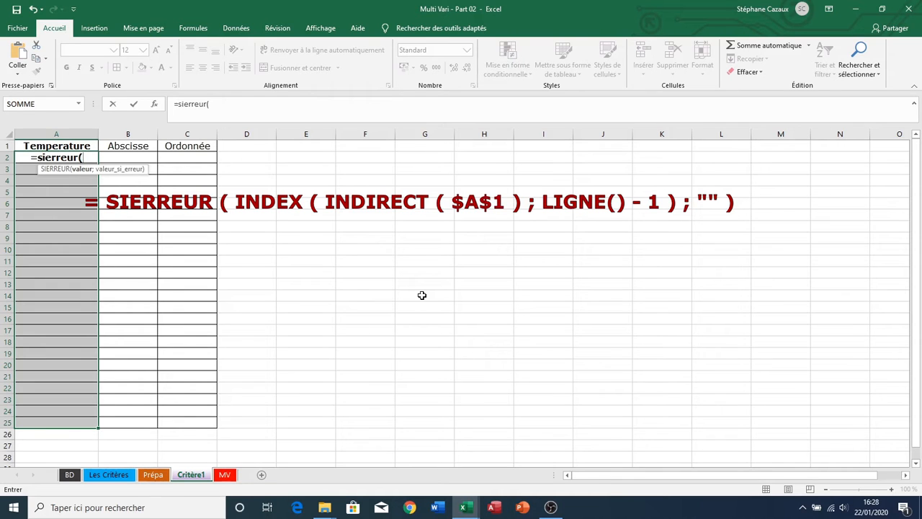
{"action": "type", "text": "index("}
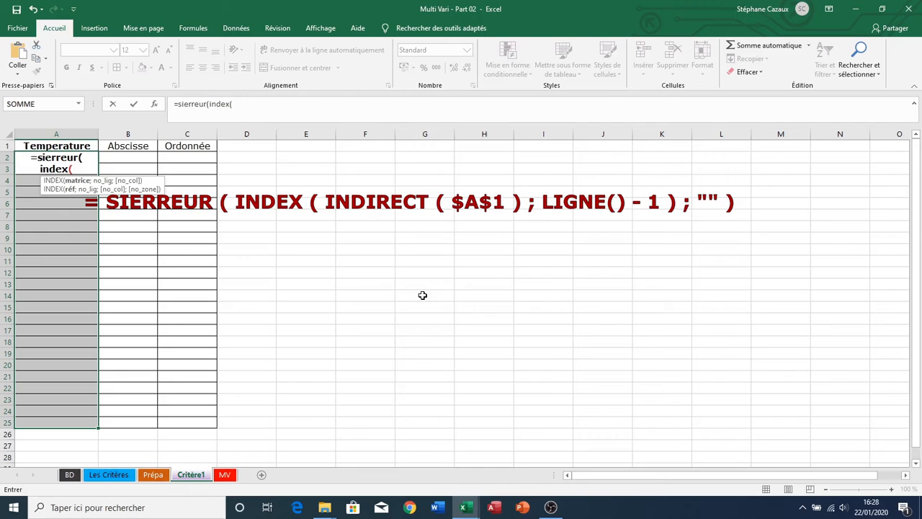
{"action": "type", "text": "in"}
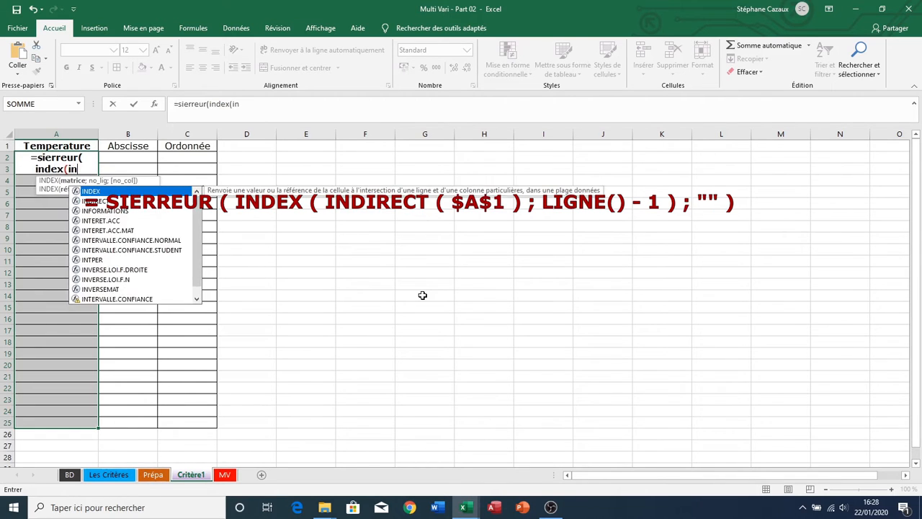
{"action": "type", "text": "direct("}
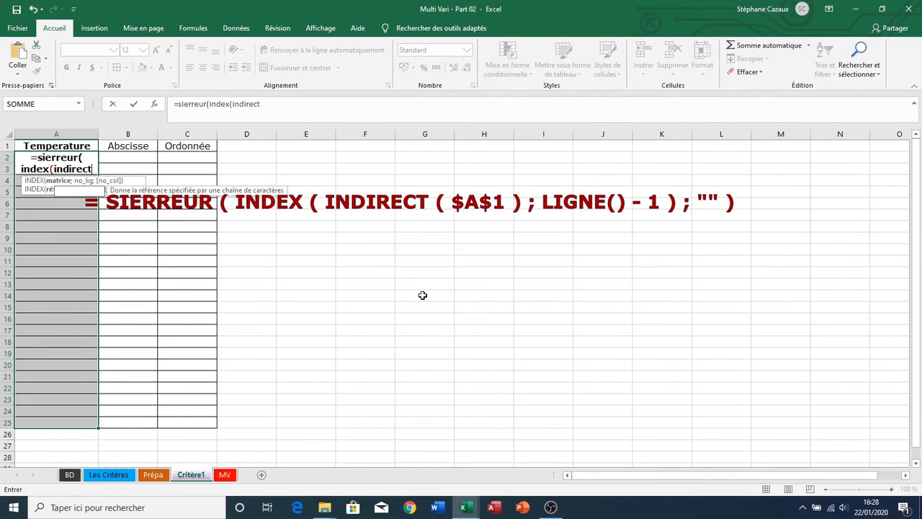
{"action": "left_click", "coordinate": [68, 148]}
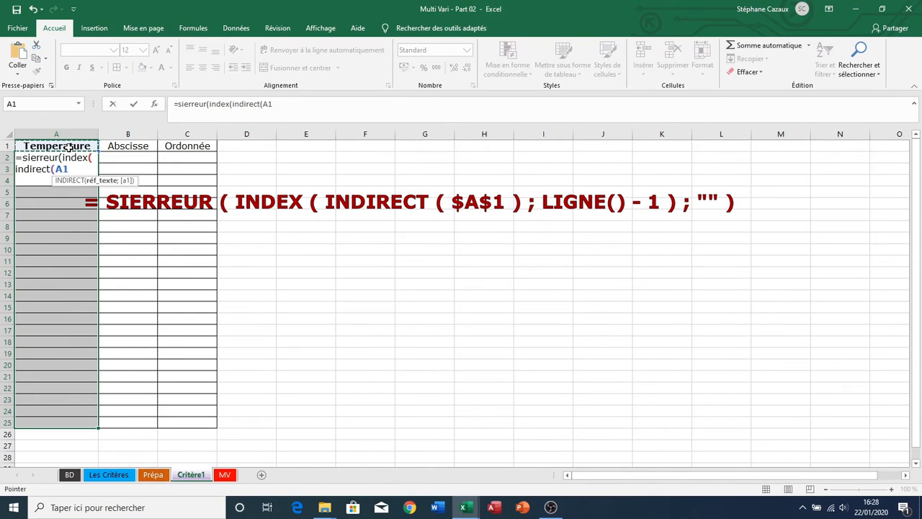
{"action": "key", "text": "F4"}
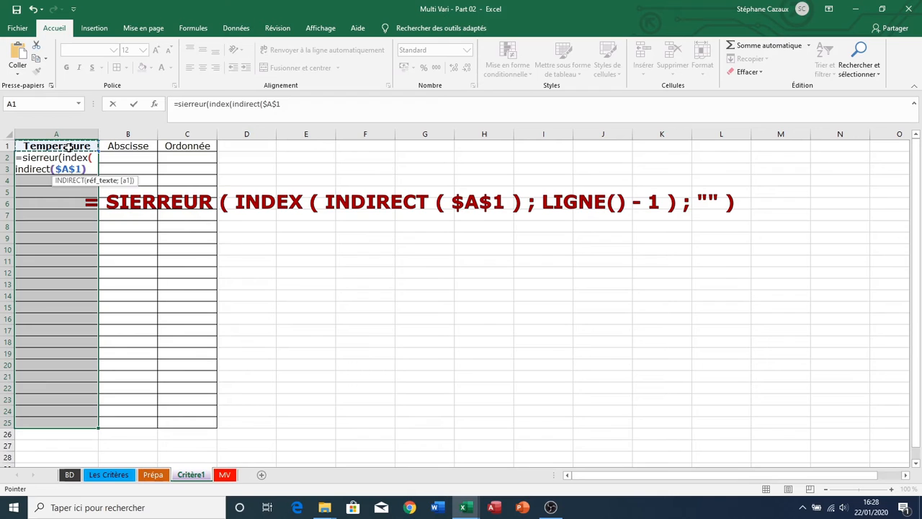
{"action": "type", "text": ");"}
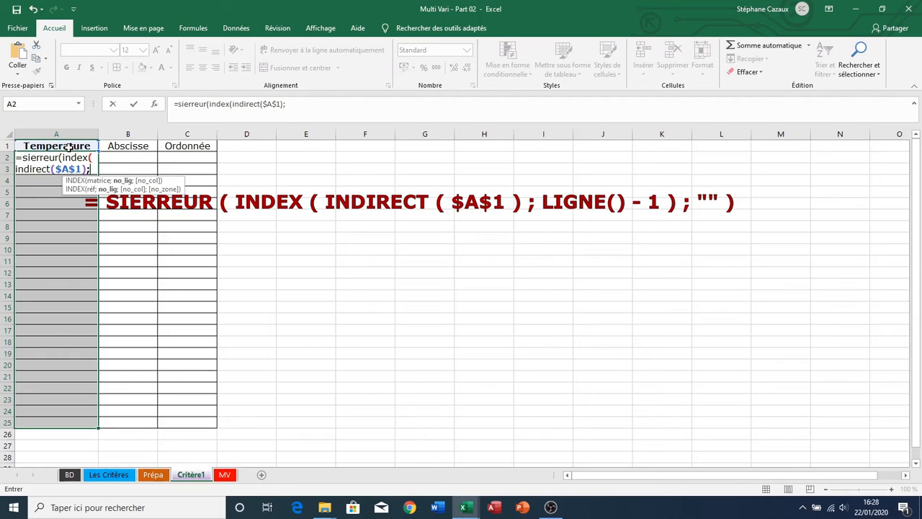
{"action": "type", "text": "ligne("}
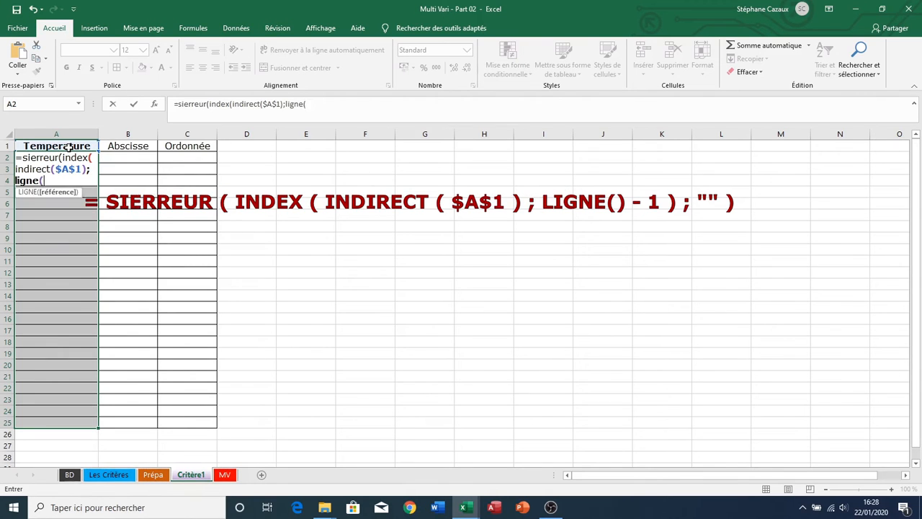
{"action": "type", "text": ")-1"}
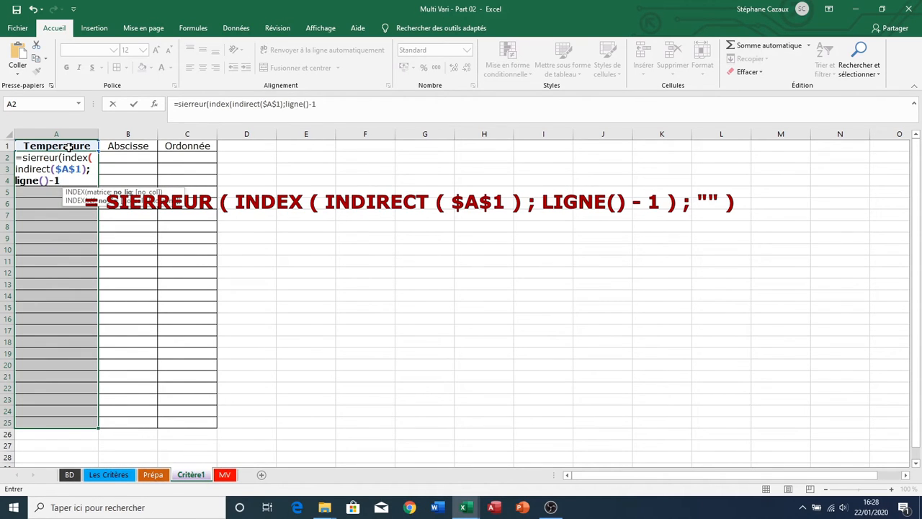
{"action": "type", "text": ")"}
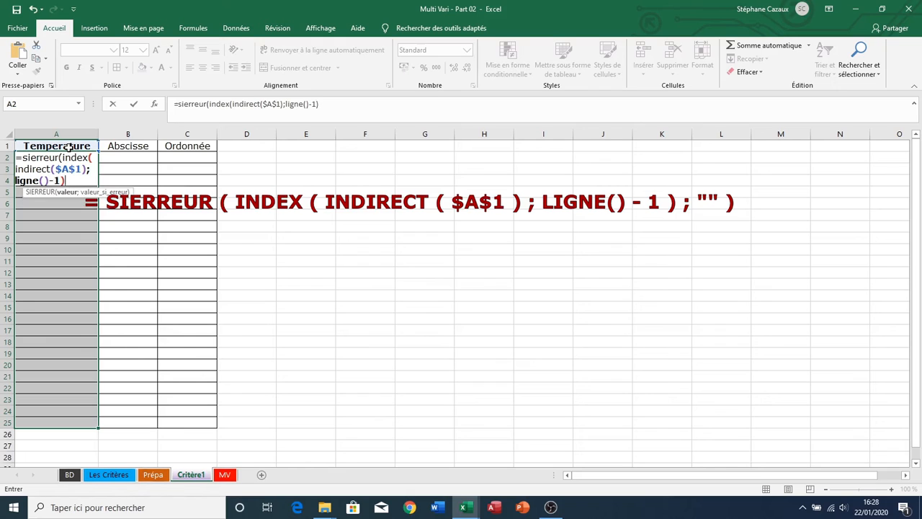
{"action": "type", "text": ";\"\")"}
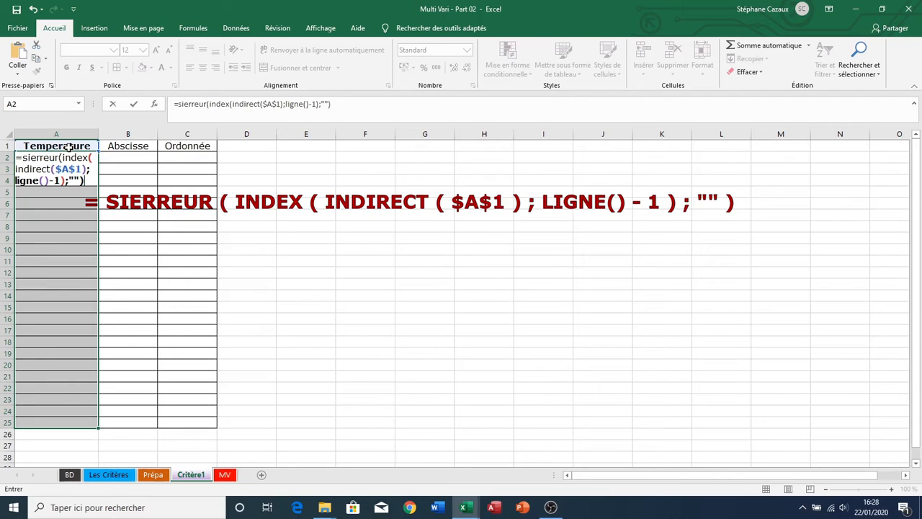
{"action": "key", "text": "ctrl+Return"}
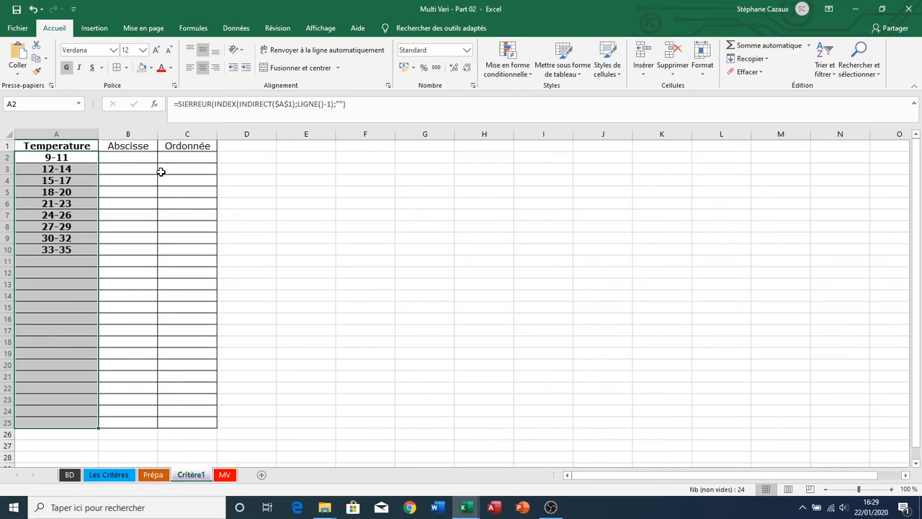
Step: Enter the formula =SI(EstCritere;SI(A2<>"";LIGNE()-1;"");0) in B2 and copy it down to B25
{"action": "left_click", "coordinate": [139, 156]}
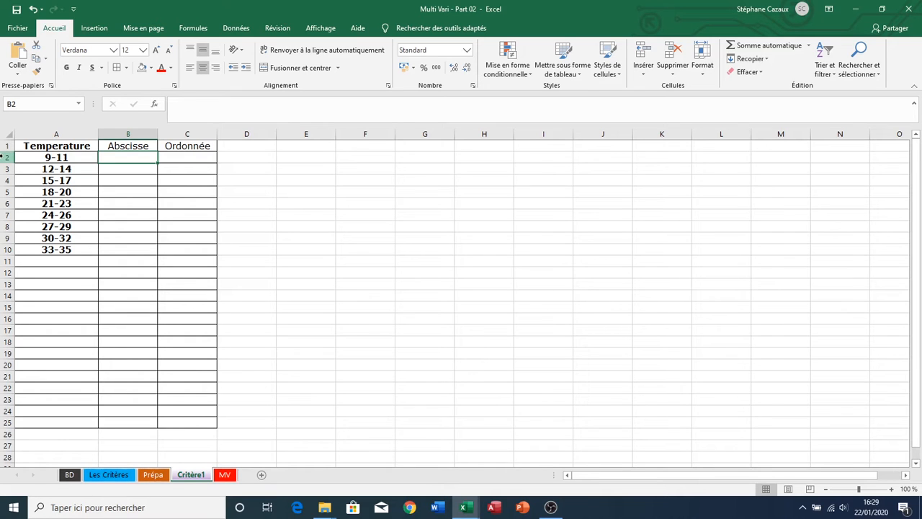
{"action": "type", "text": "="}
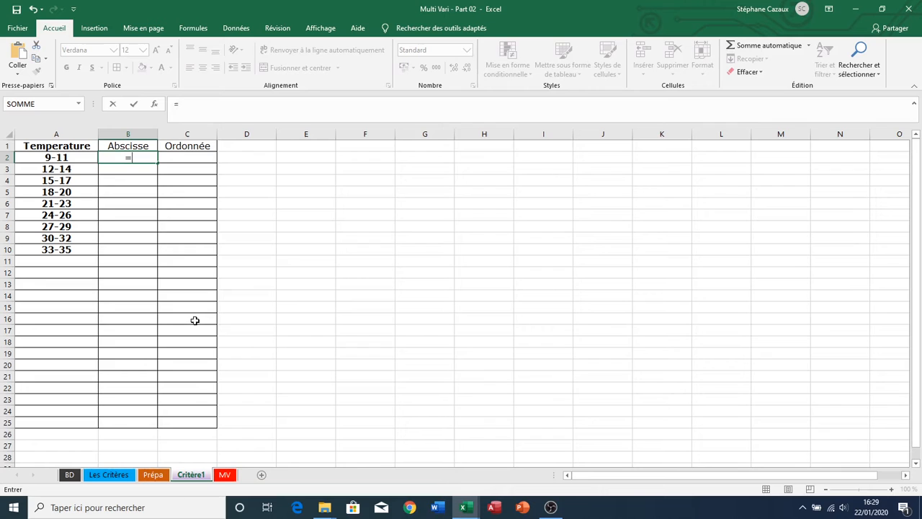
{"action": "type", "text": "si("}
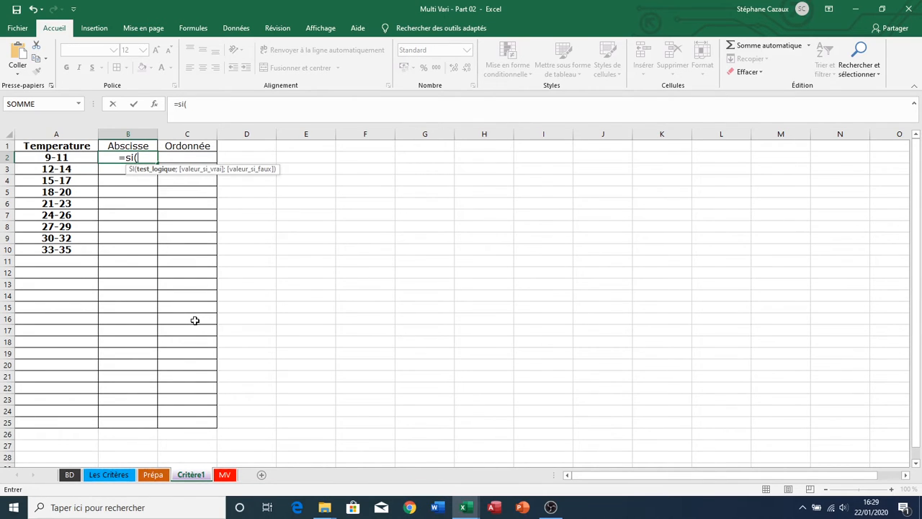
{"action": "type", "text": "Estv"}
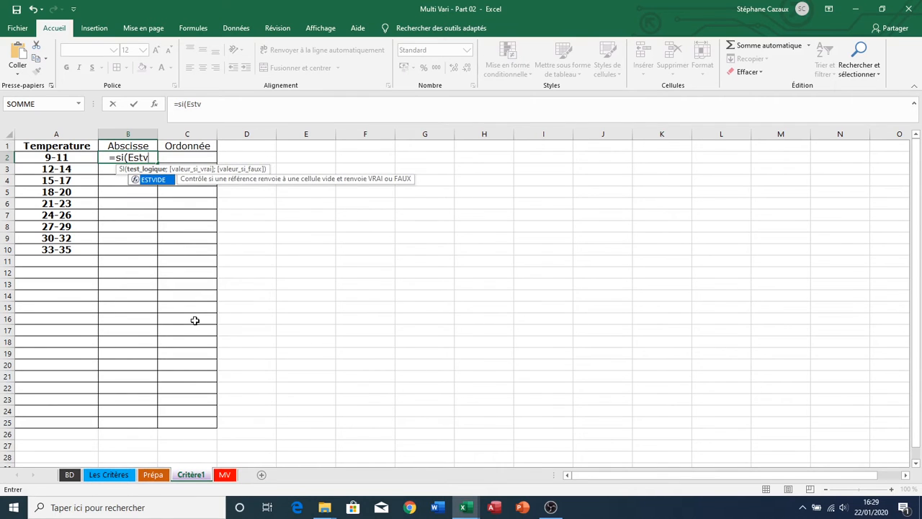
{"action": "key", "text": "BackSpace"}
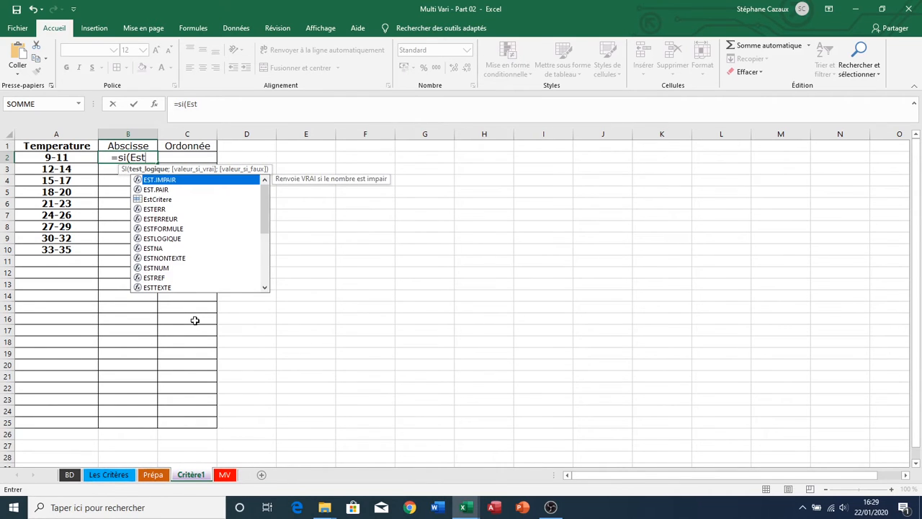
{"action": "type", "text": "Cr"}
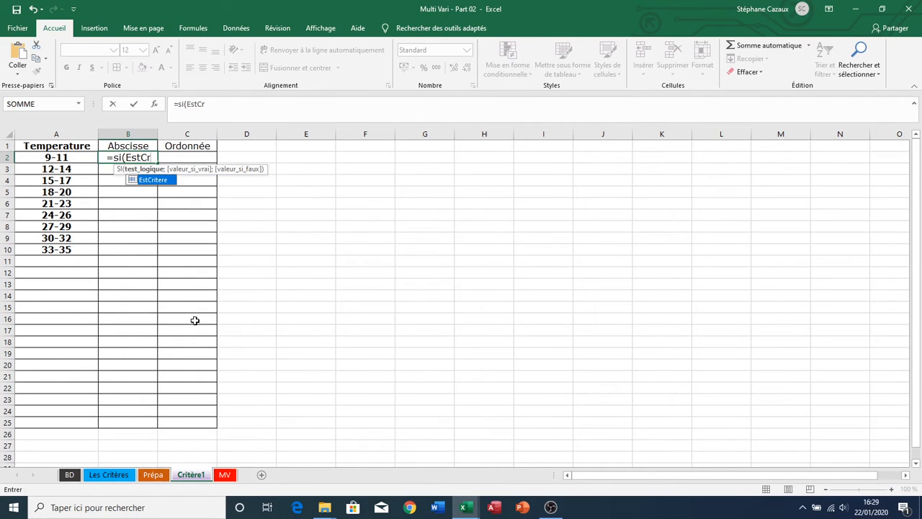
{"action": "double_click", "coordinate": [156, 180]}
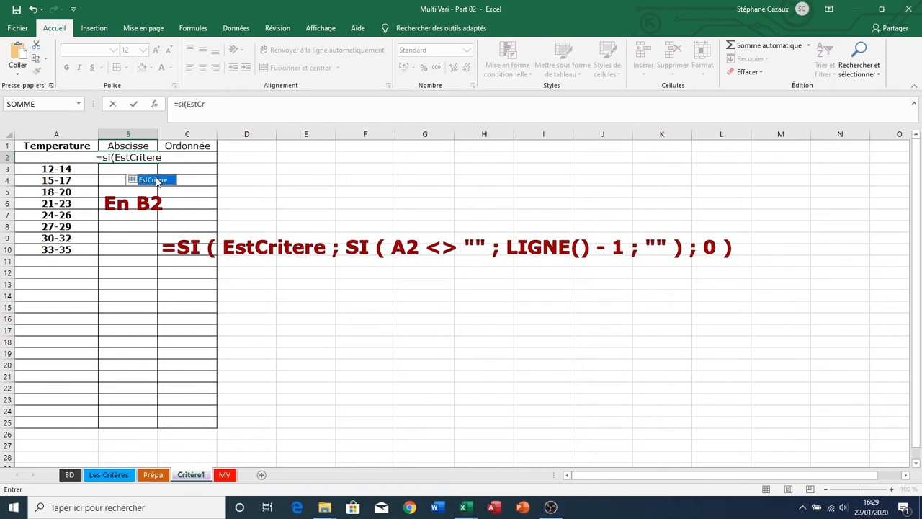
{"action": "type", "text": ";"}
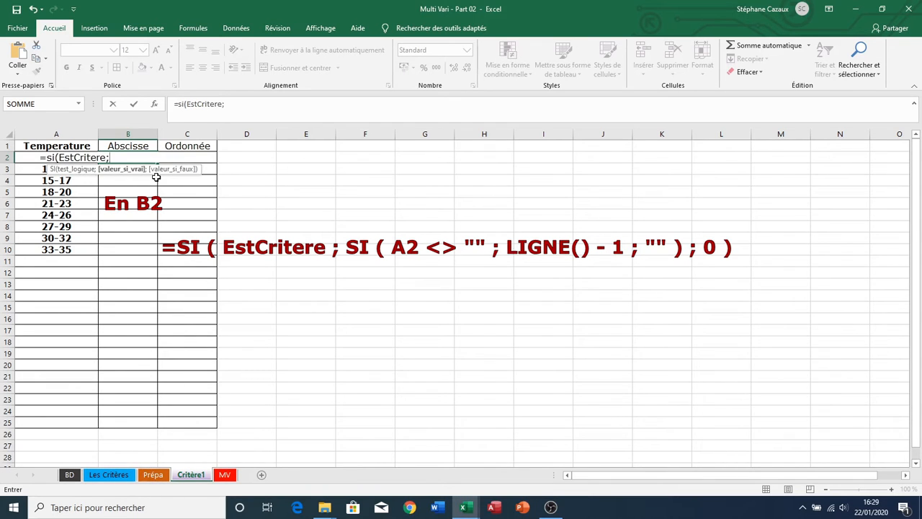
{"action": "type", "text": "si("}
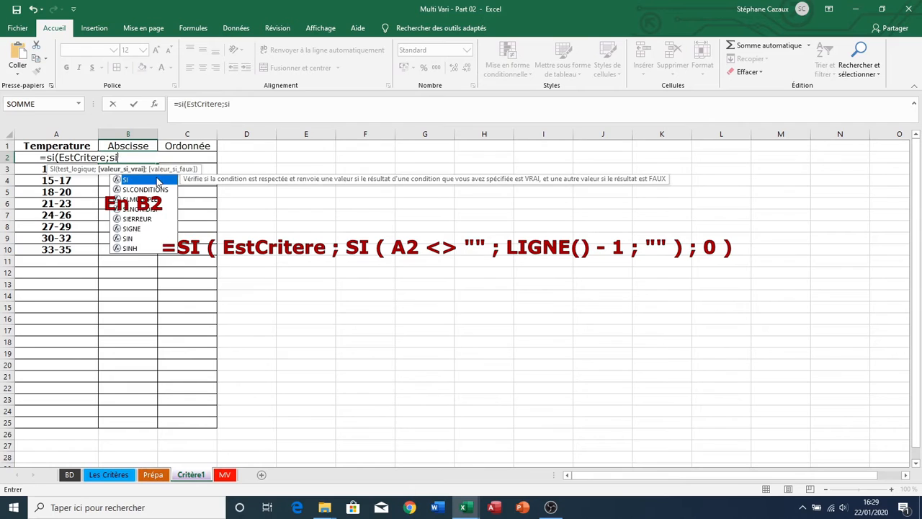
{"action": "type", "text": "A2"}
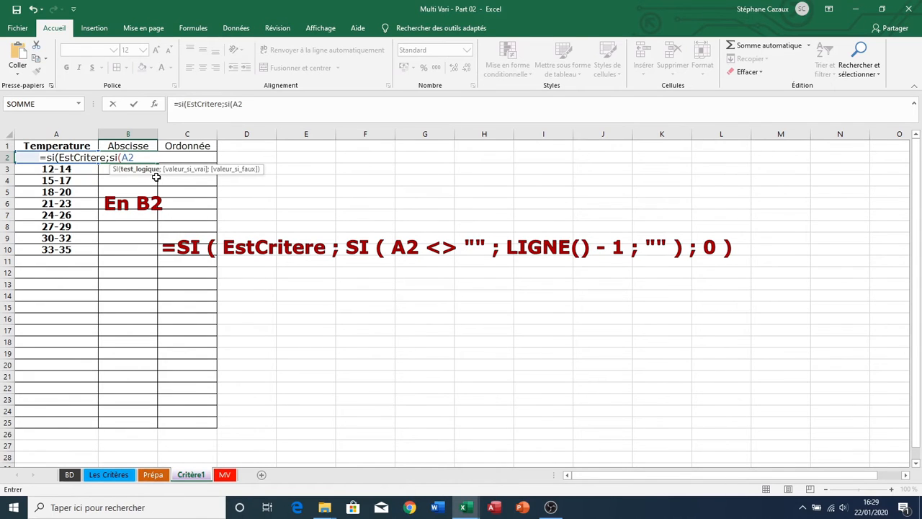
{"action": "type", "text": "<>\"\";l"}
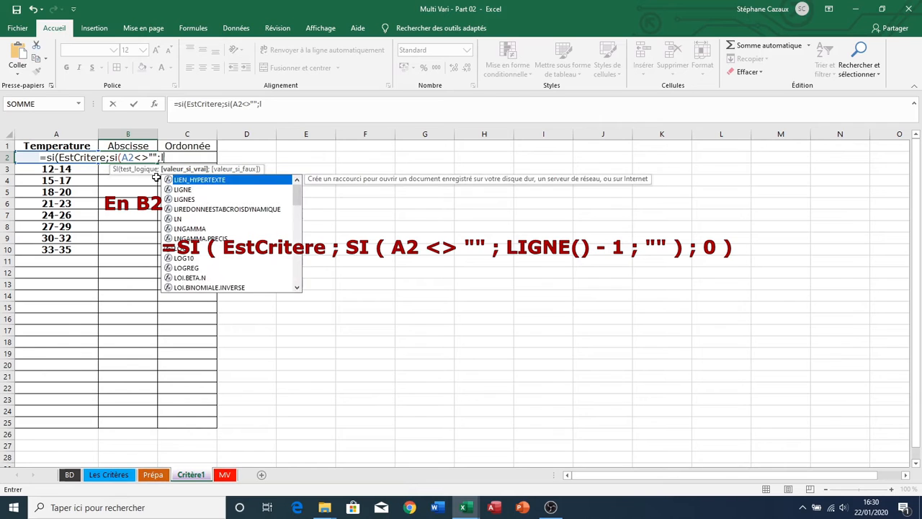
{"action": "type", "text": "igne()-1"}
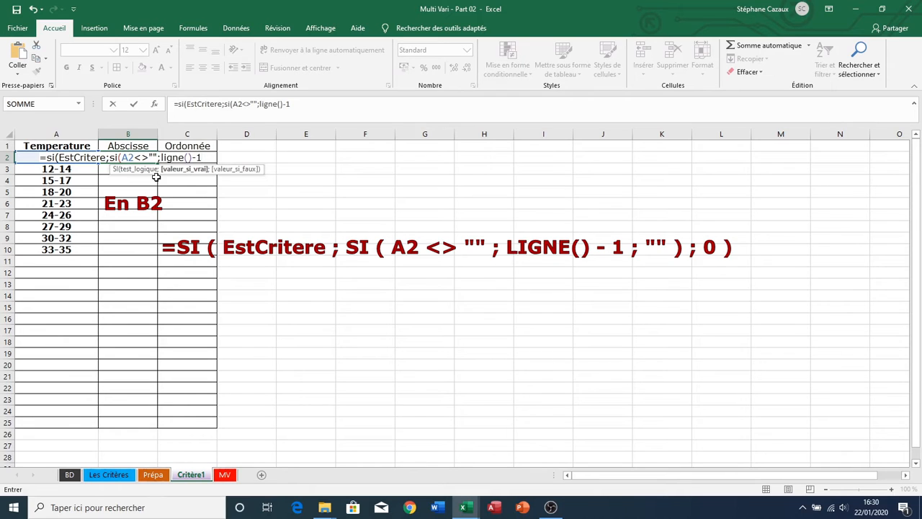
{"action": "type", "text": ";\"\""}
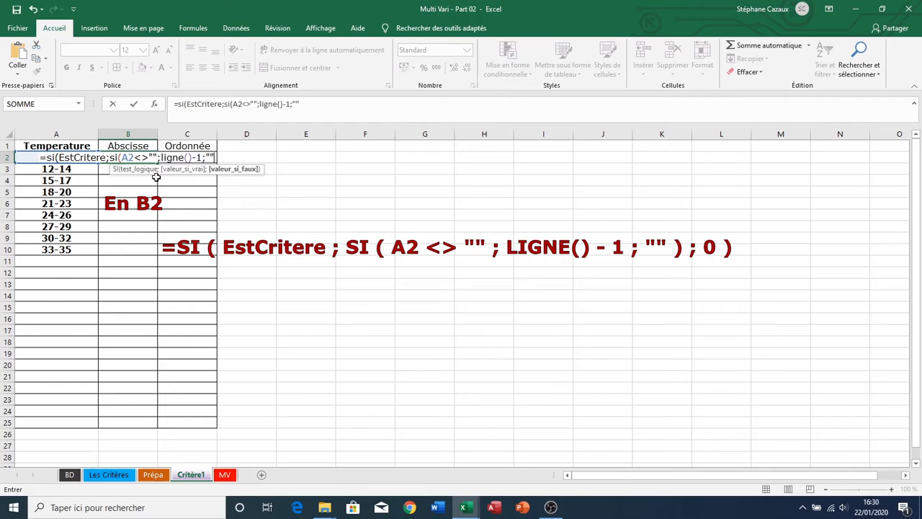
{"action": "type", "text": ")"}
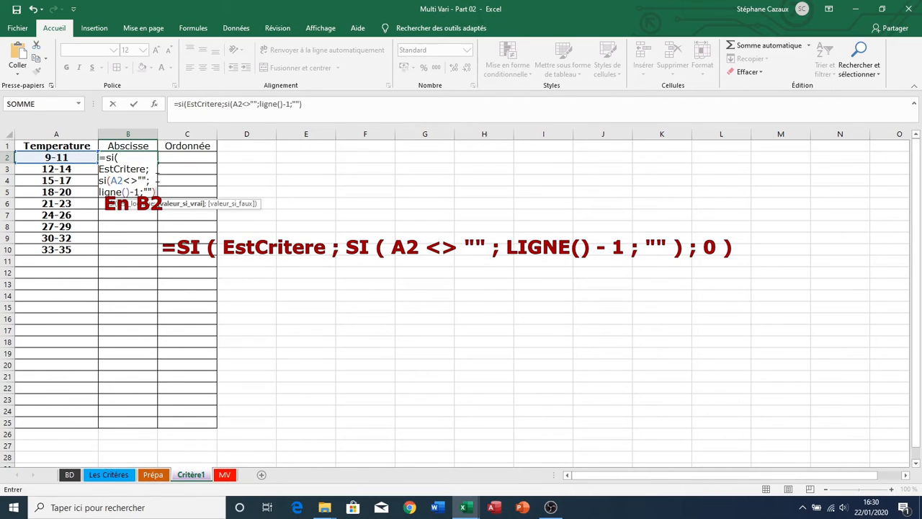
{"action": "type", "text": ";"}
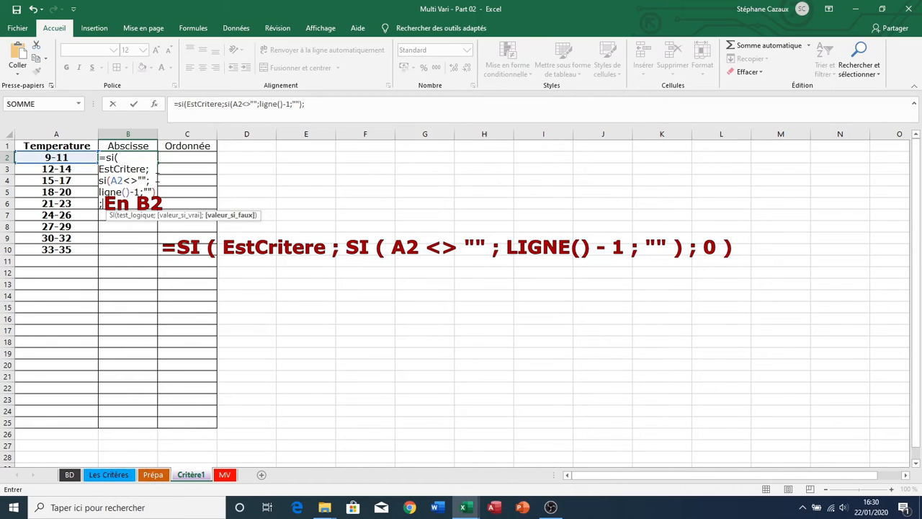
{"action": "type", "text": "0"}
{"action": "type", "text": ")"}
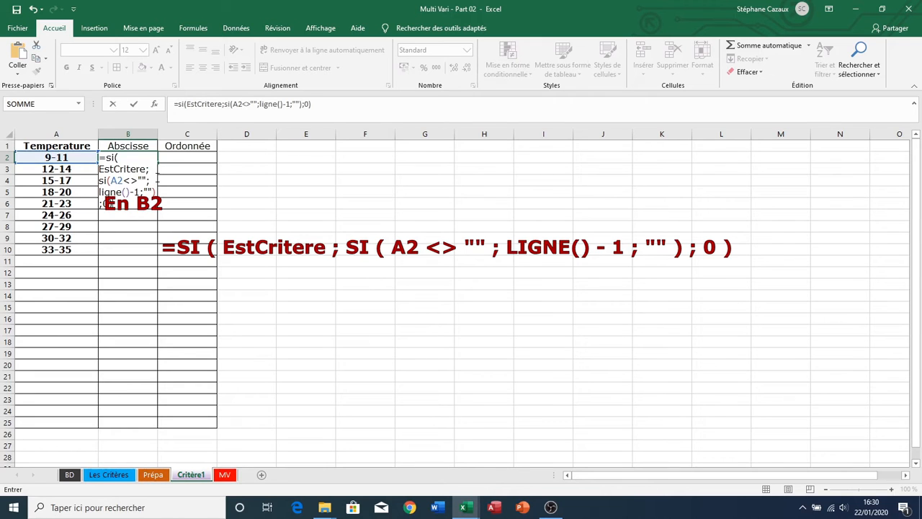
{"action": "key", "text": "ctrl+Return"}
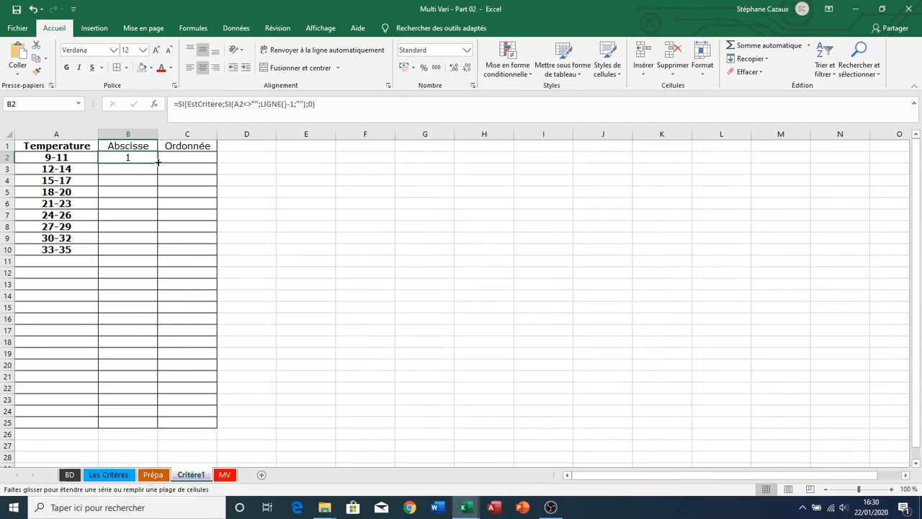
{"action": "double_click", "coordinate": [157, 162]}
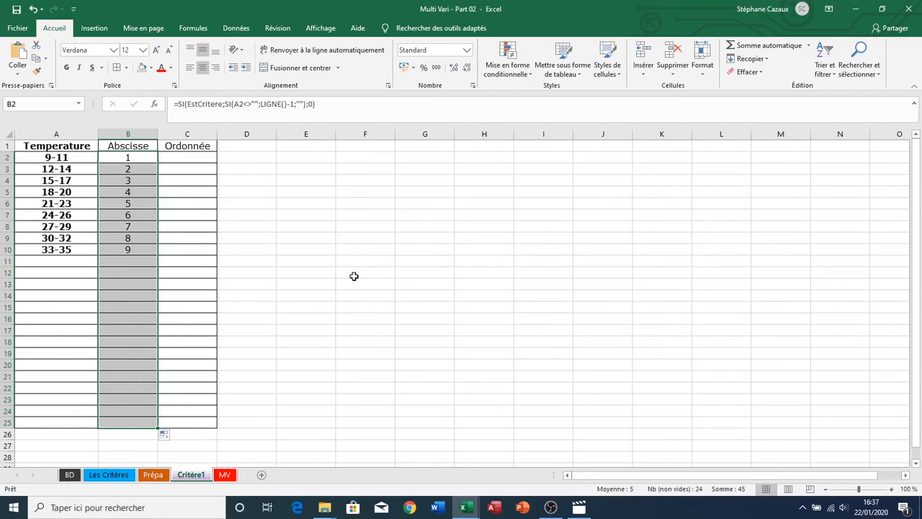
{"action": "left_click", "coordinate": [32, 157]}
{"action": "left_click", "coordinate": [47, 169]}
{"action": "left_click", "coordinate": [55, 182]}
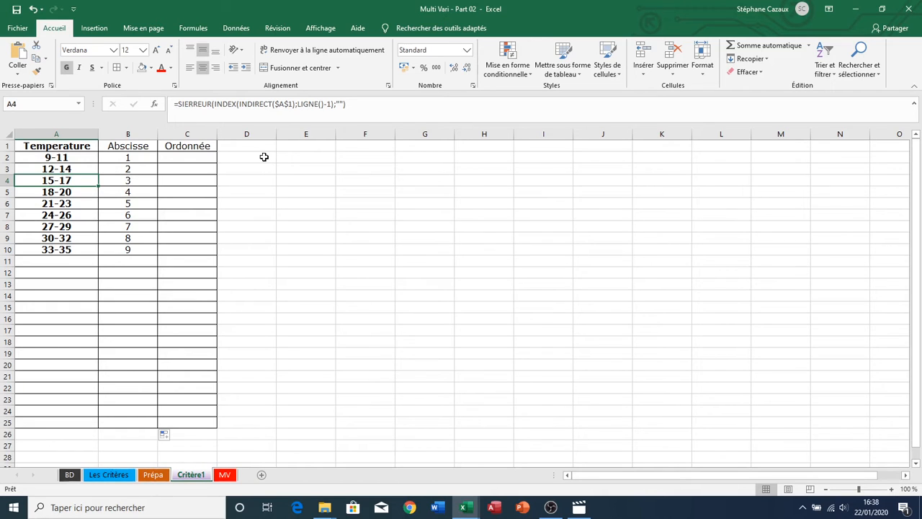
Step: Begin the formula in C2 with =SIERREUR(SI(A2<>""; to test for a non-empty criterion value
{"action": "left_click", "coordinate": [185, 157]}
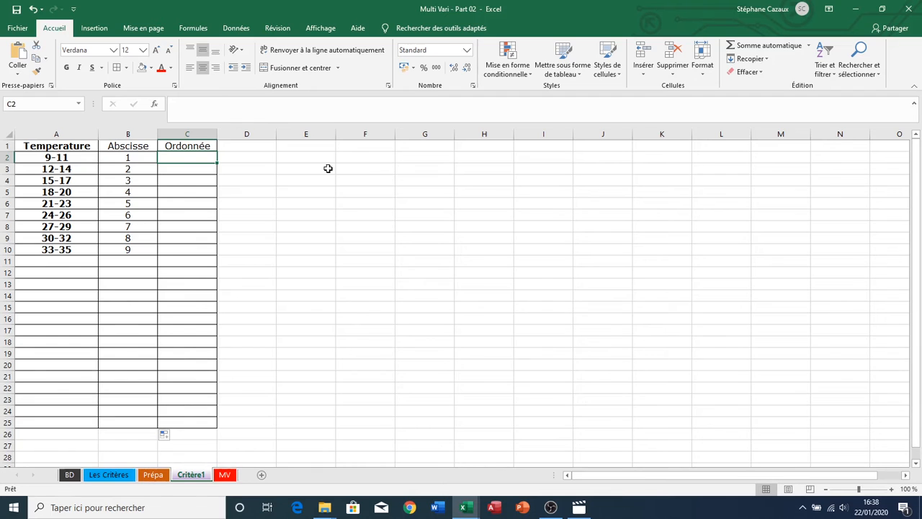
{"action": "type", "text": "="}
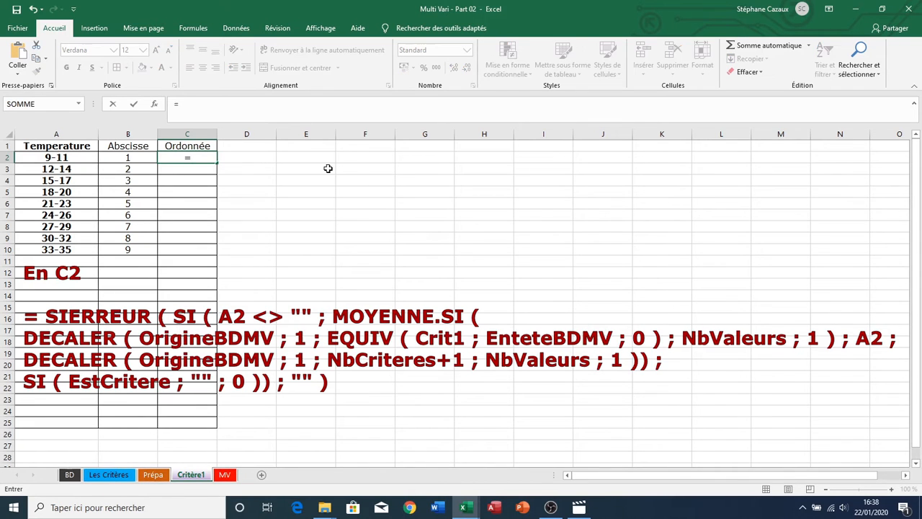
{"action": "type", "text": "sierreur"}
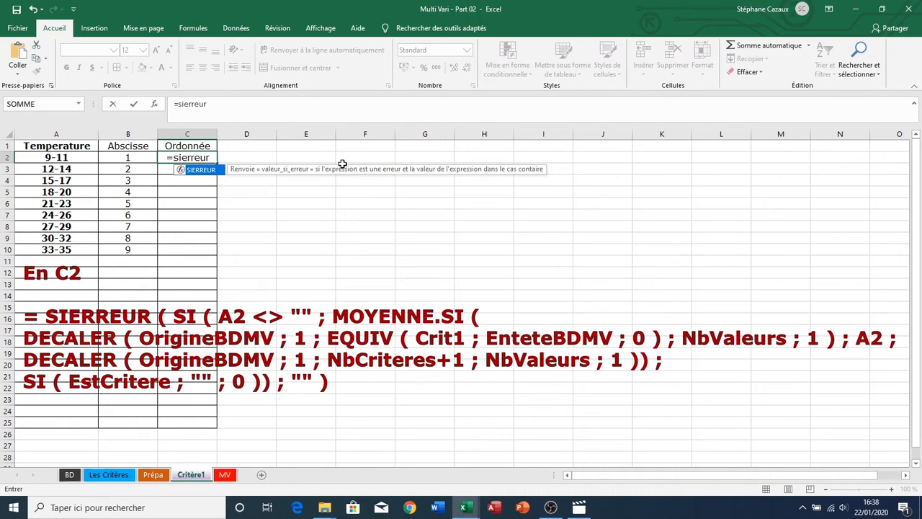
{"action": "type", "text": "("}
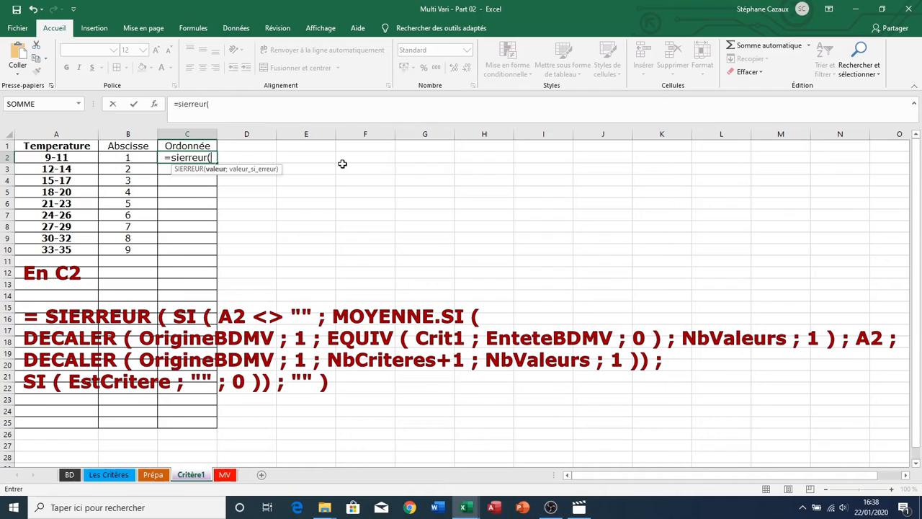
{"action": "type", "text": "si"}
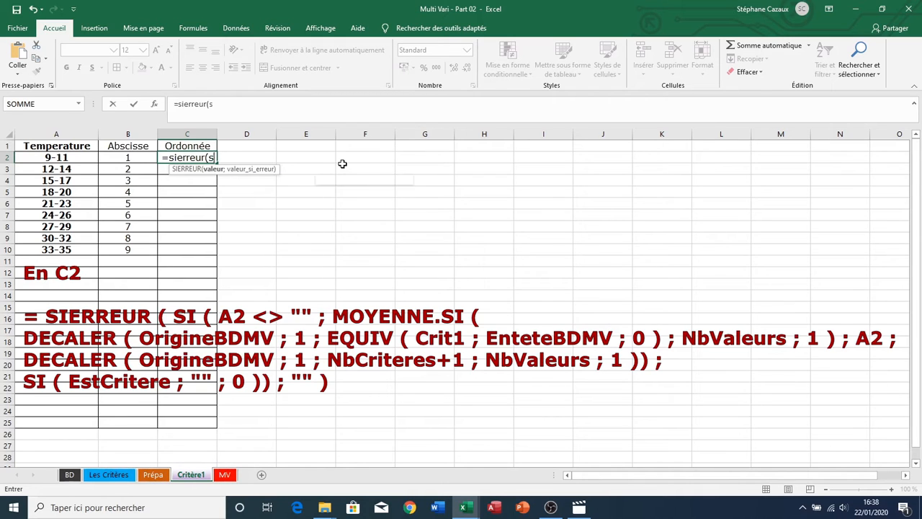
{"action": "type", "text": "("}
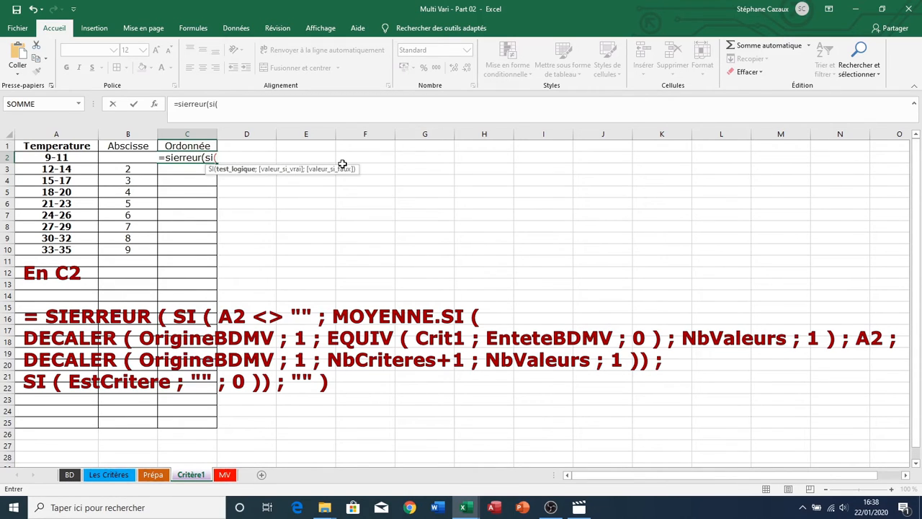
{"action": "type", "text": "A"}
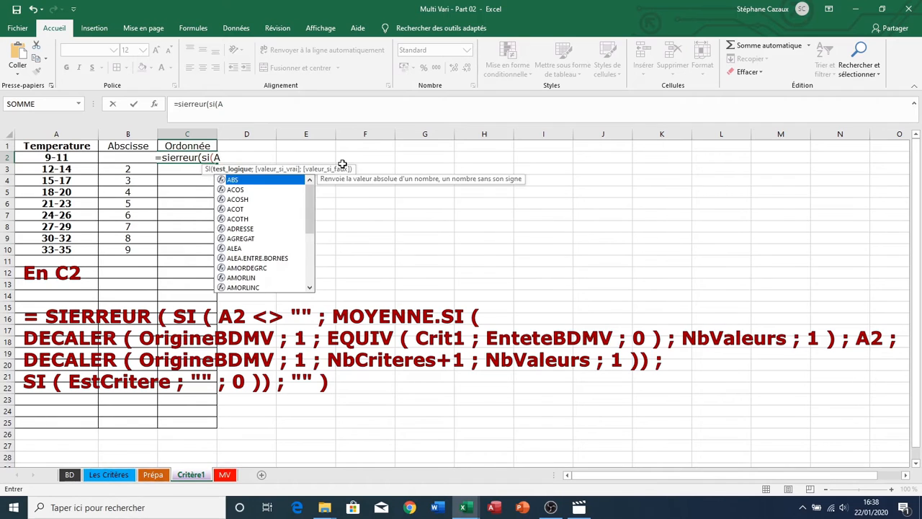
{"action": "type", "text": "2<>"}
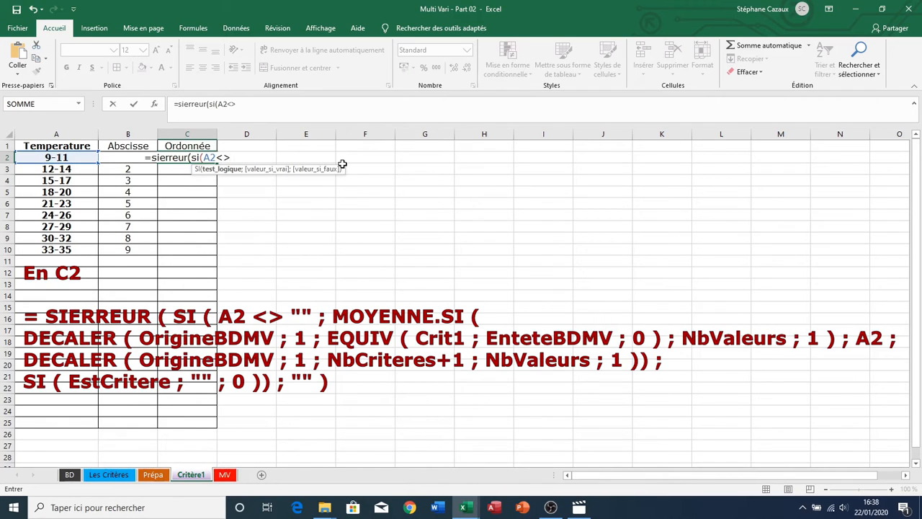
{"action": "type", "text": "\"\""}
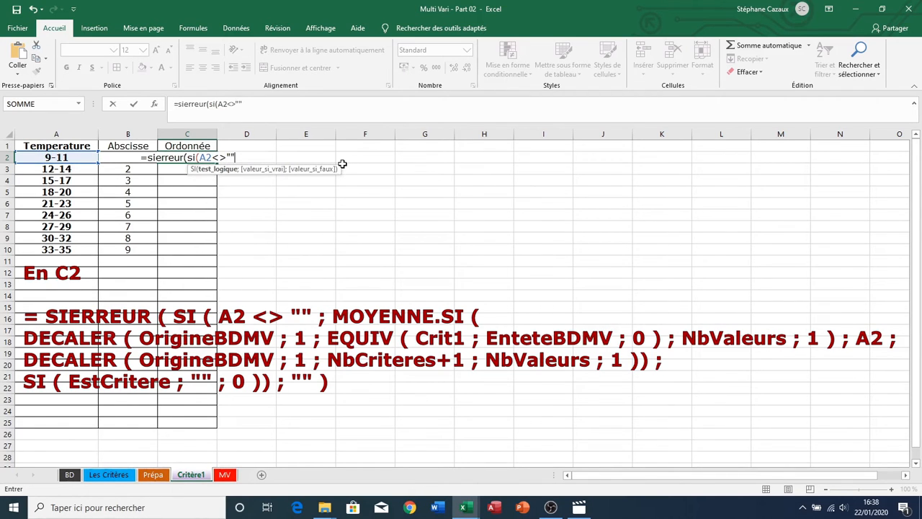
{"action": "type", "text": ";"}
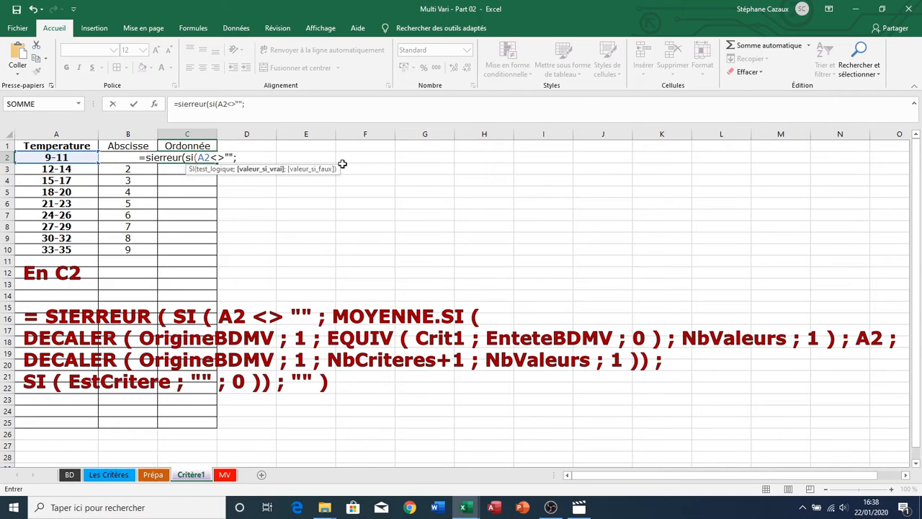
Step: Continue the C2 formula with MOYENNE.SI(DECALER(OrigineBDMV;1; as the value for a non-empty A2
{"action": "type", "text": "moy"}
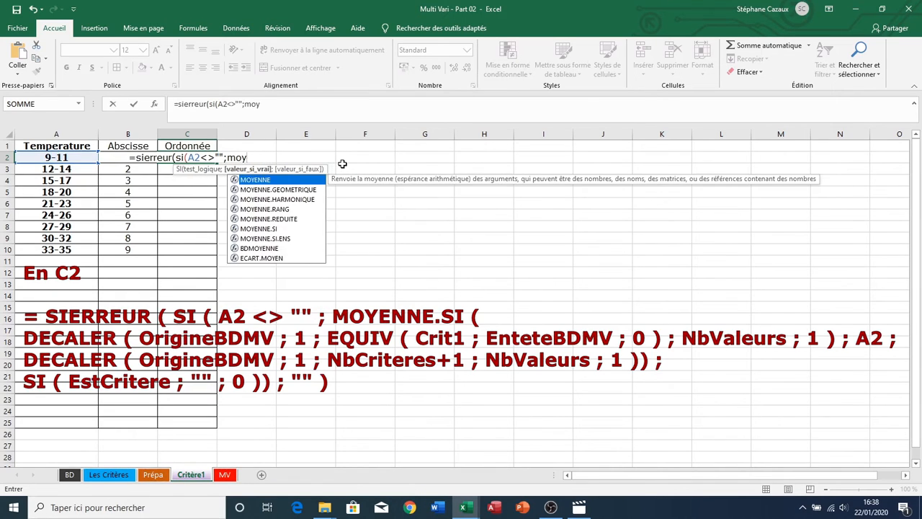
{"action": "type", "text": "enne."}
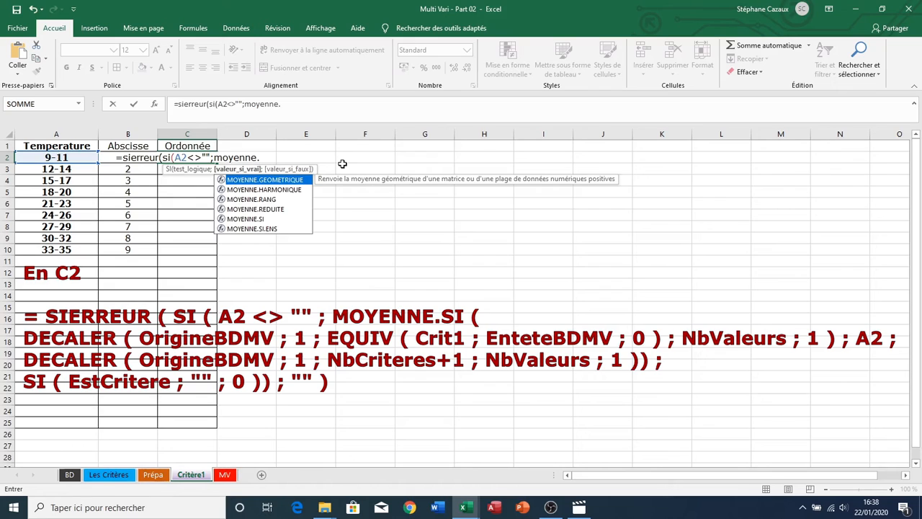
{"action": "type", "text": "si("}
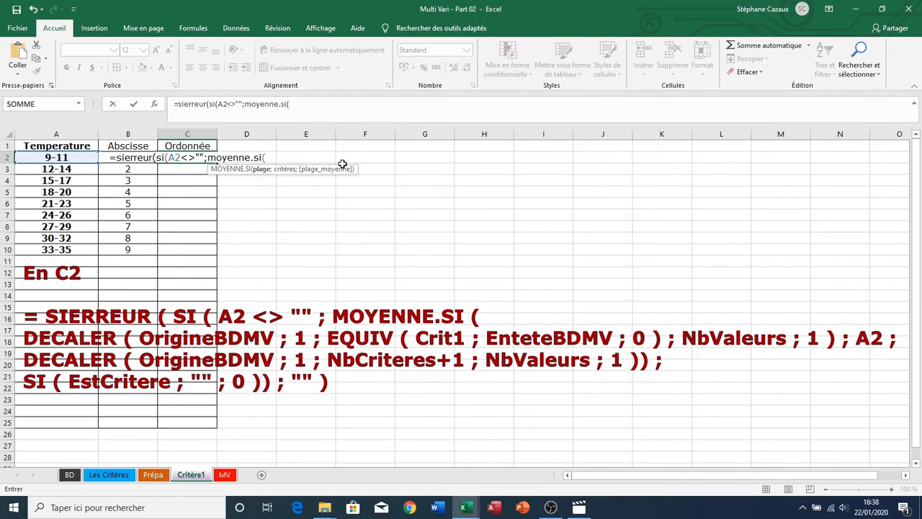
{"action": "type", "text": "de"}
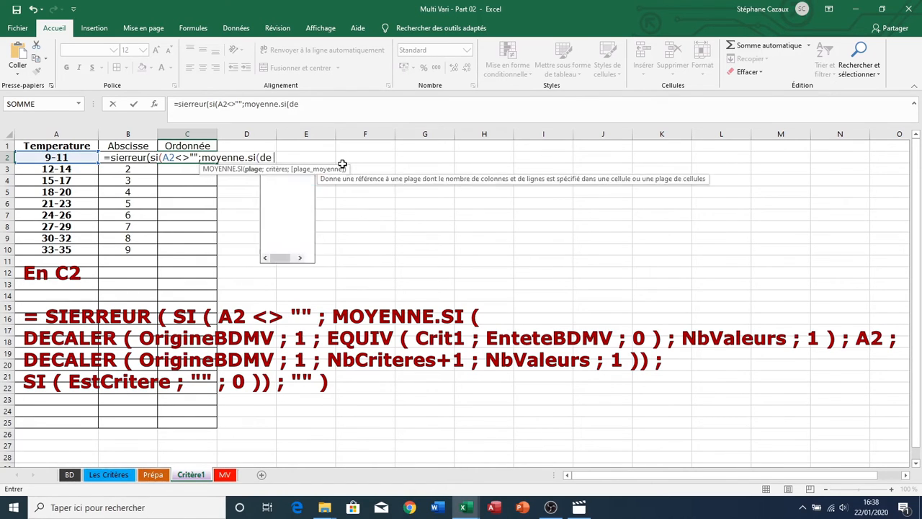
{"action": "type", "text": "cla"}
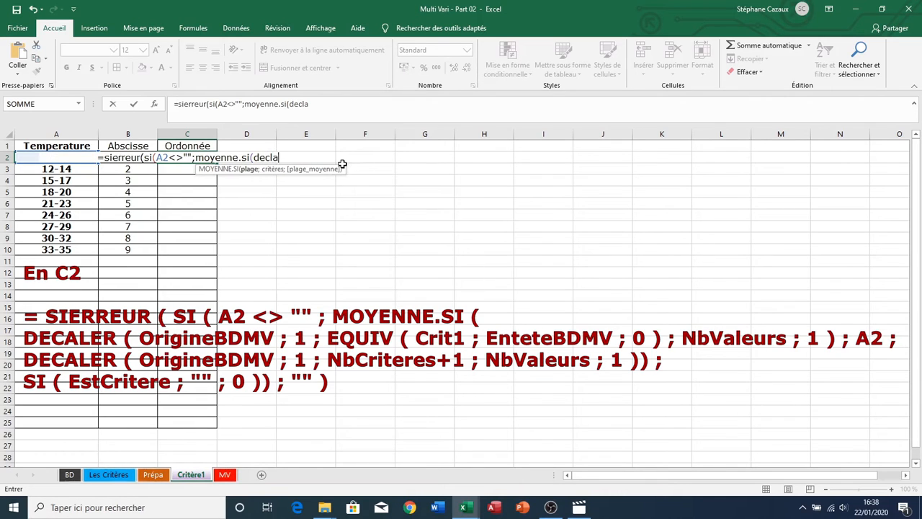
{"action": "key", "text": "BackSpace"}
{"action": "key", "text": "BackSpace"}
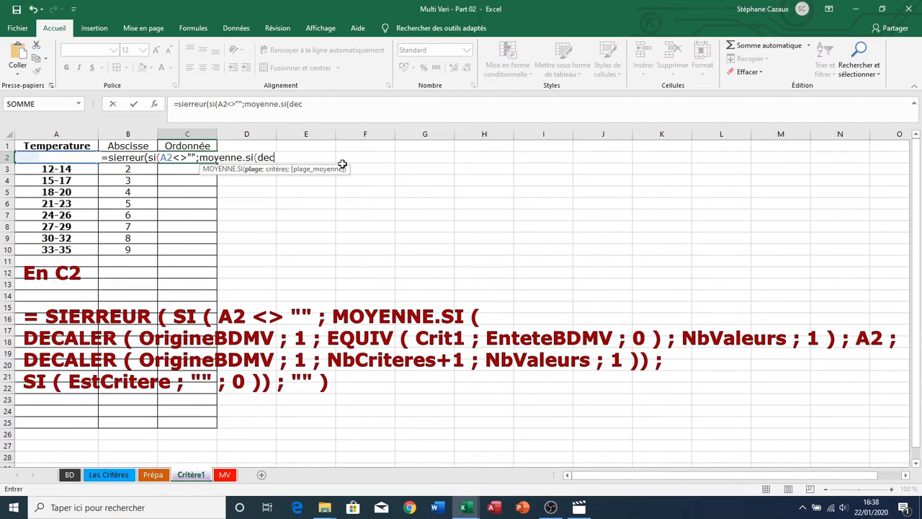
{"action": "type", "text": "al"}
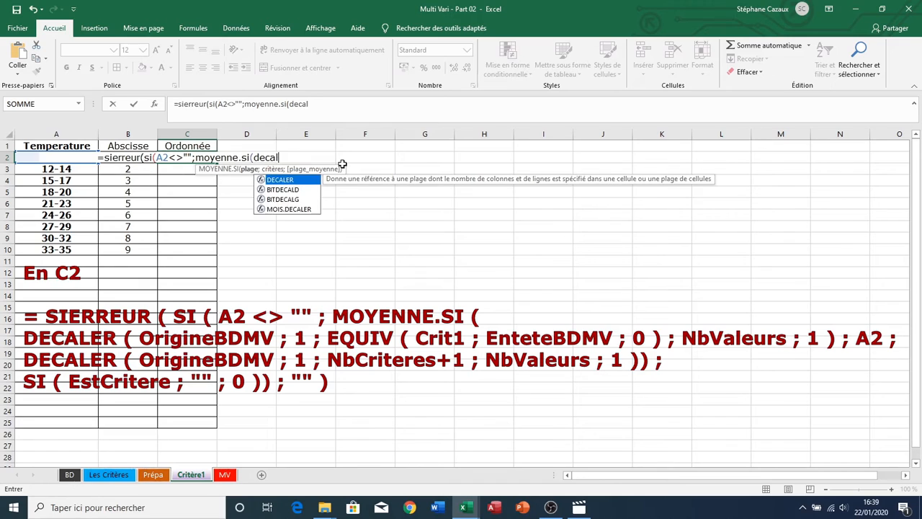
{"action": "type", "text": "er("}
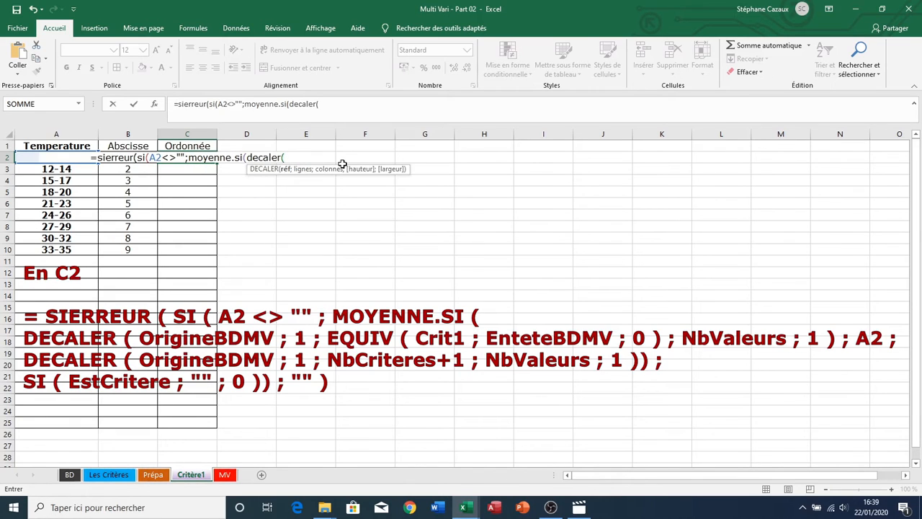
{"action": "type", "text": "O"}
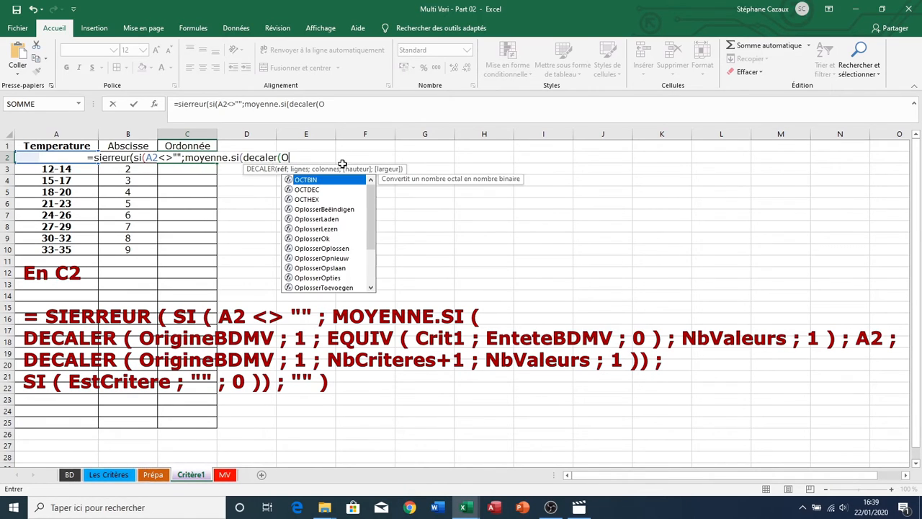
{"action": "type", "text": "r"}
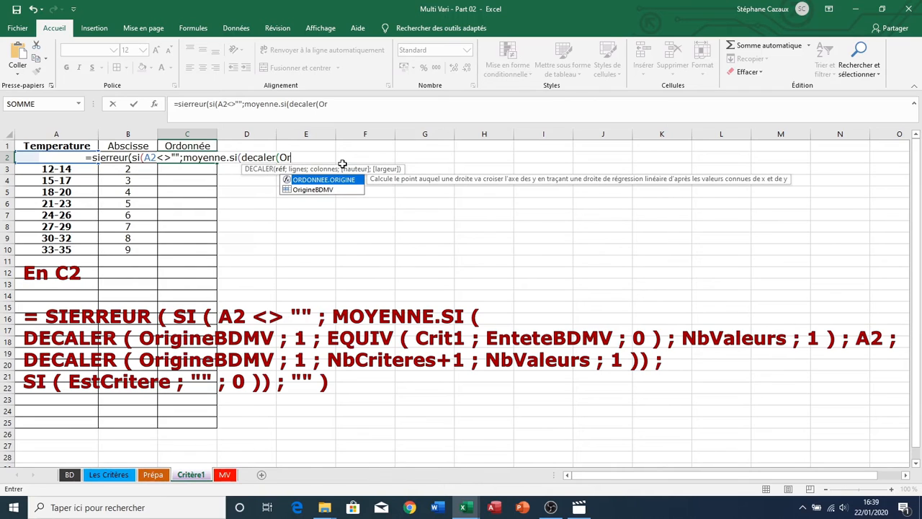
{"action": "type", "text": "i"}
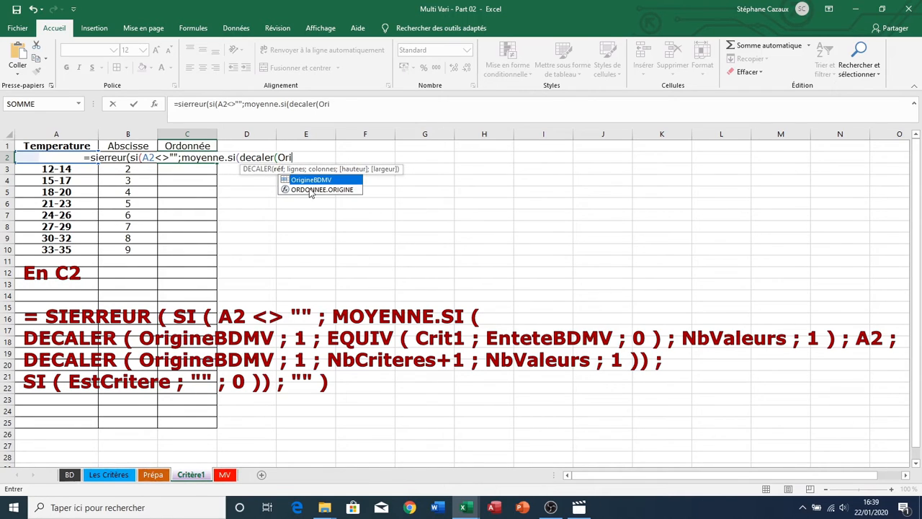
{"action": "double_click", "coordinate": [311, 179]}
{"action": "type", "text": ";"}
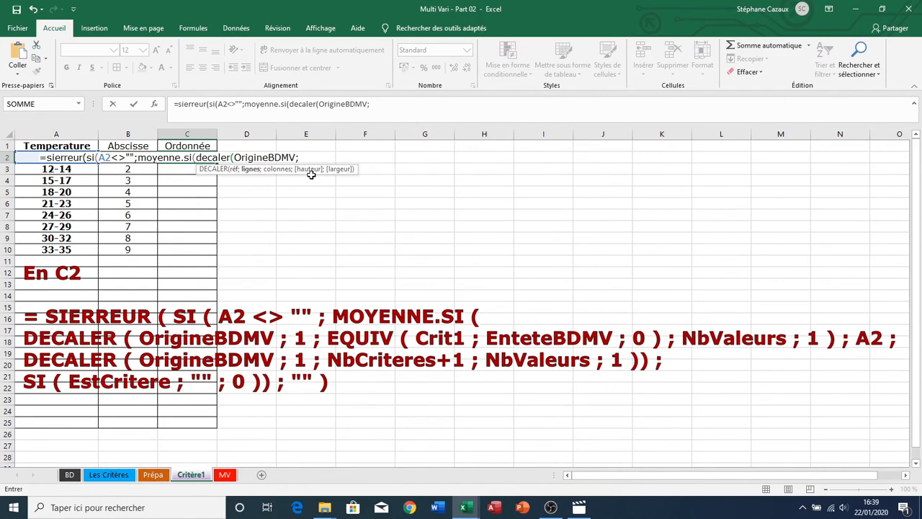
{"action": "type", "text": "1;"}
Step: Add EQUIV(Crit1;EnteteBDMV;0) as the column offset of DECALER in the C2 formula
{"action": "type", "text": "e"}
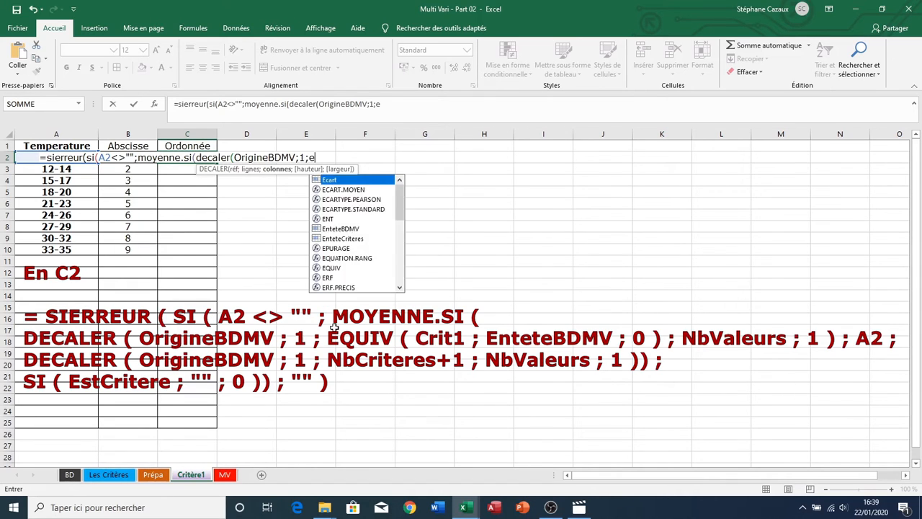
{"action": "type", "text": "quiv("}
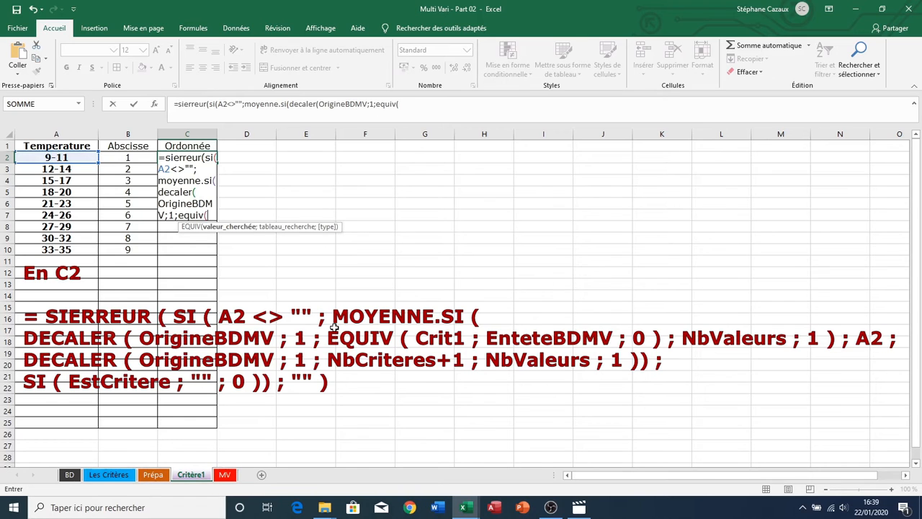
{"action": "type", "text": "Crit"}
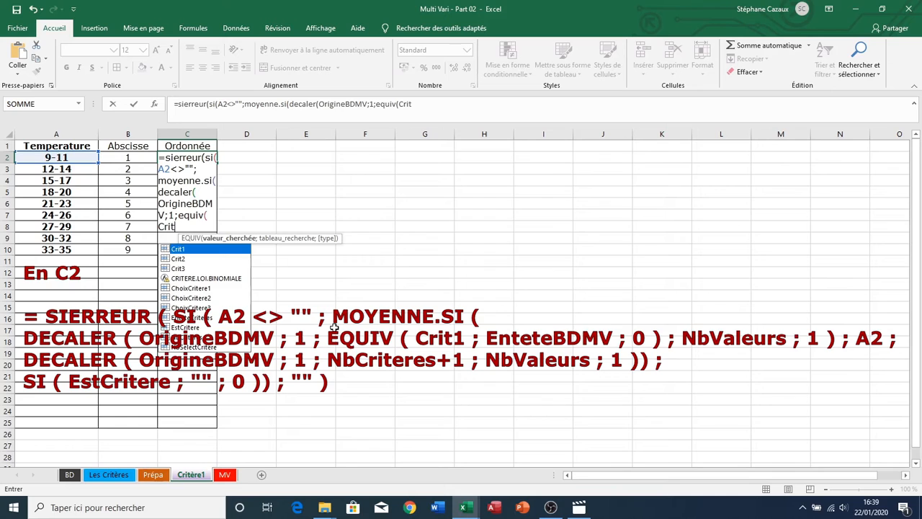
{"action": "type", "text": "1"}
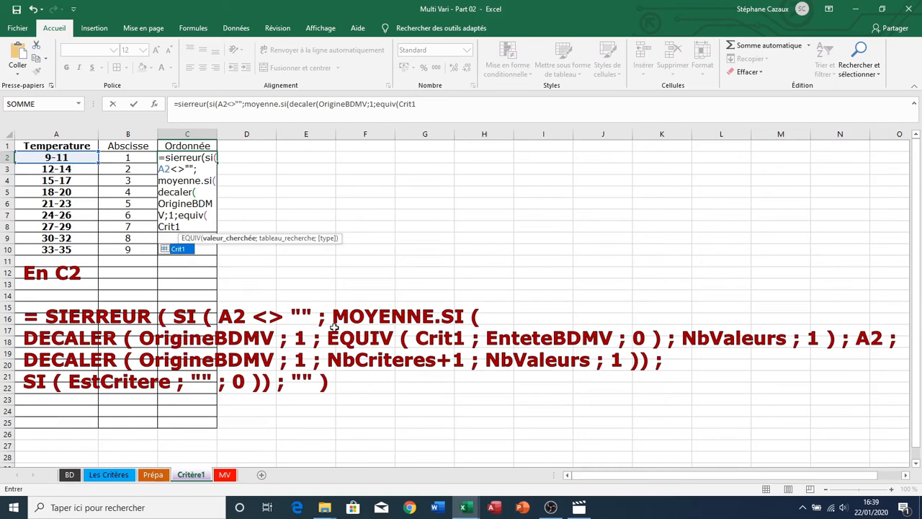
{"action": "type", "text": ";"}
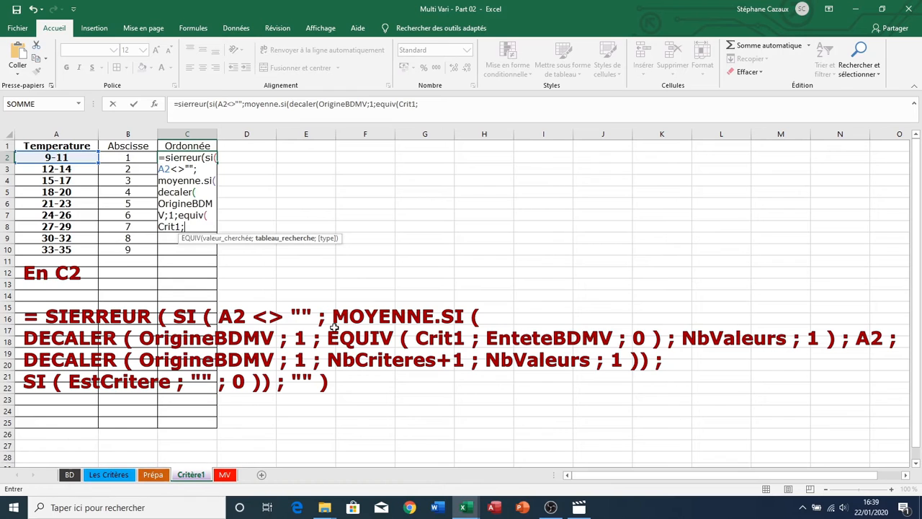
{"action": "type", "text": "Ent"}
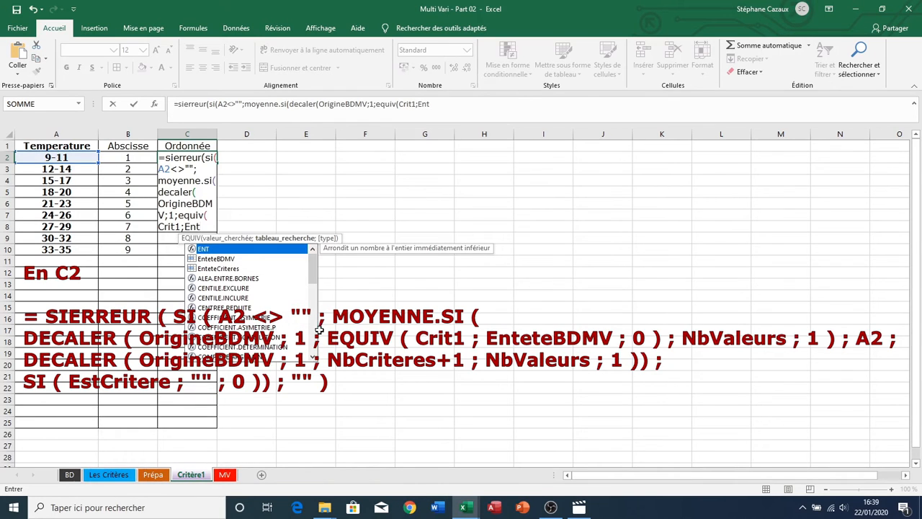
{"action": "double_click", "coordinate": [212, 258]}
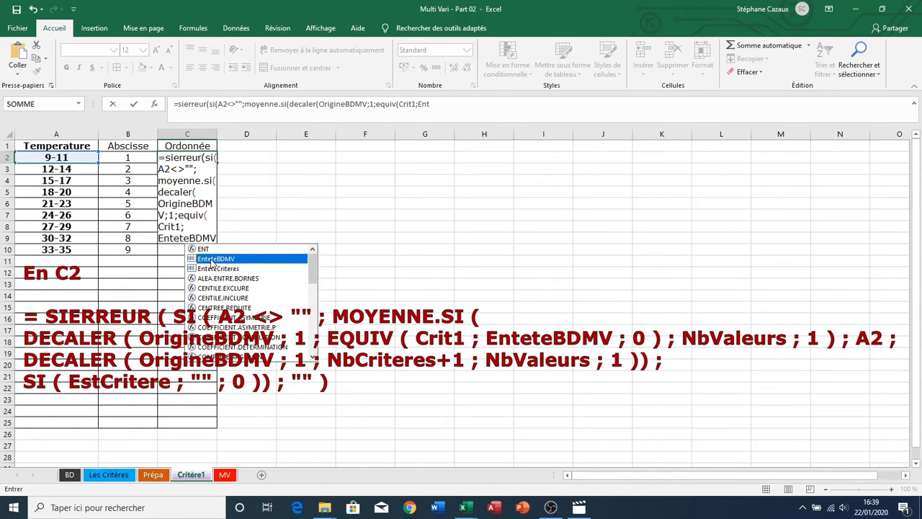
{"action": "type", "text": ";"}
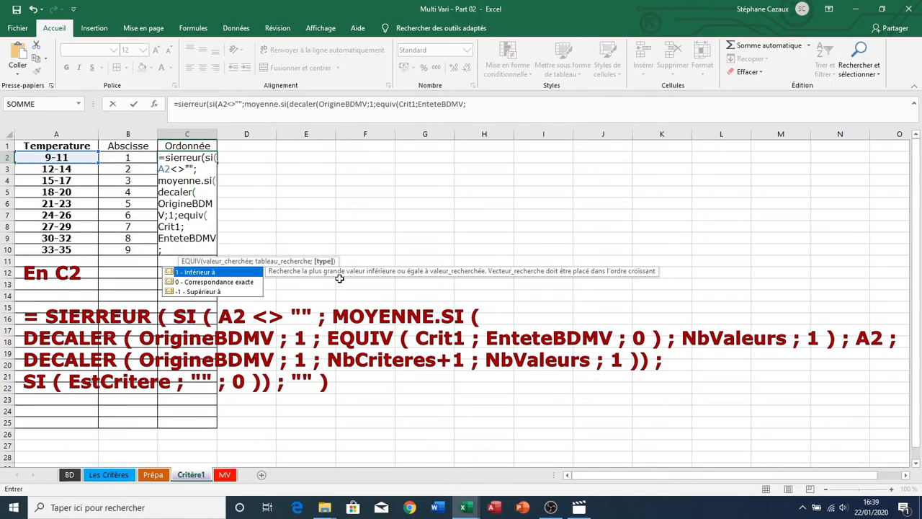
{"action": "type", "text": "0)"}
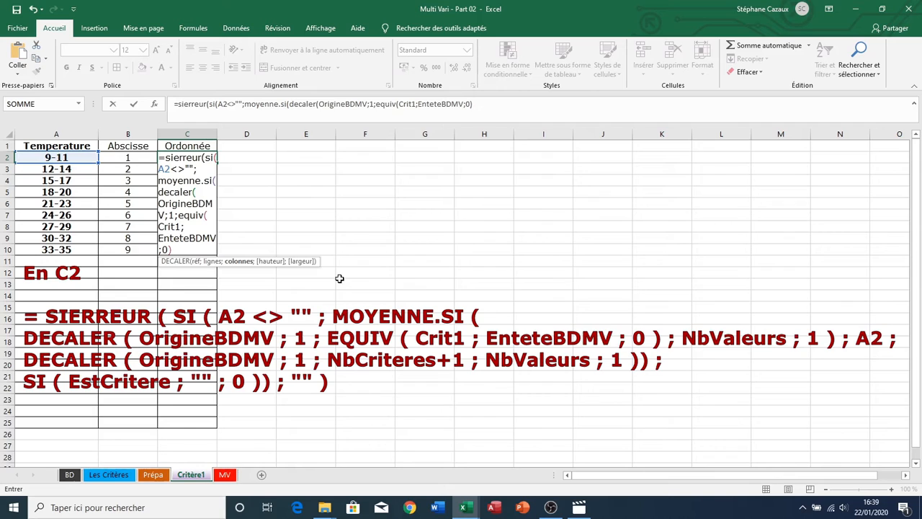
Step: Complete the first DECALER in the C2 formula with height NbValeurs and width 1, and set A2 as the MOYENNE.SI criterion
{"action": "type", "text": ";"}
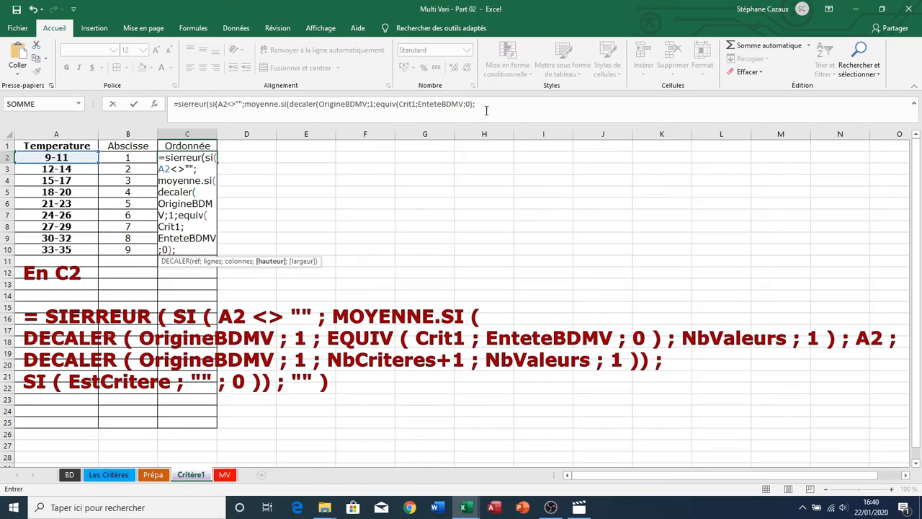
{"action": "key", "text": "F2"}
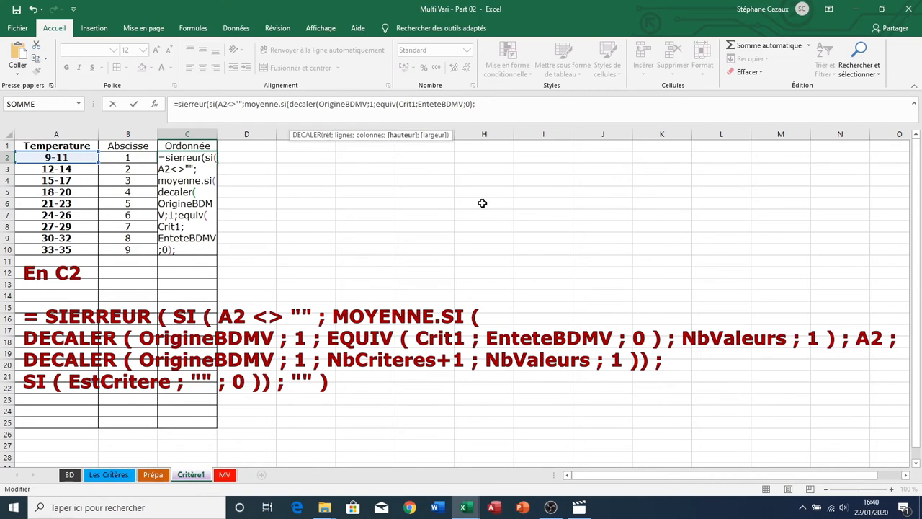
{"action": "type", "text": "NbV"}
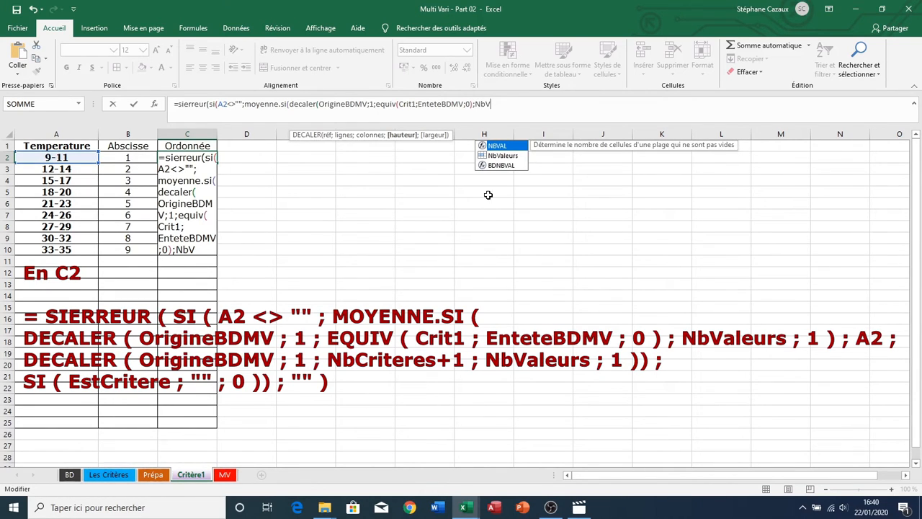
{"action": "double_click", "coordinate": [507, 153]}
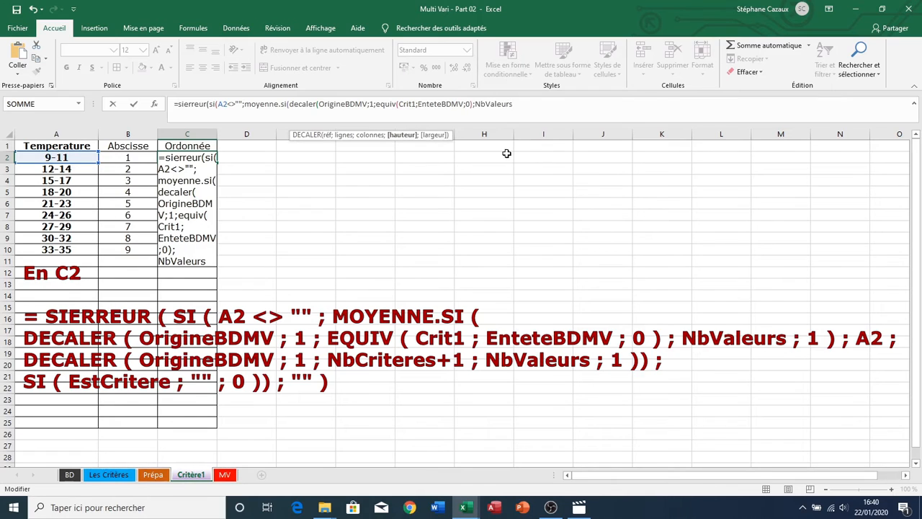
{"action": "type", "text": ";1)"}
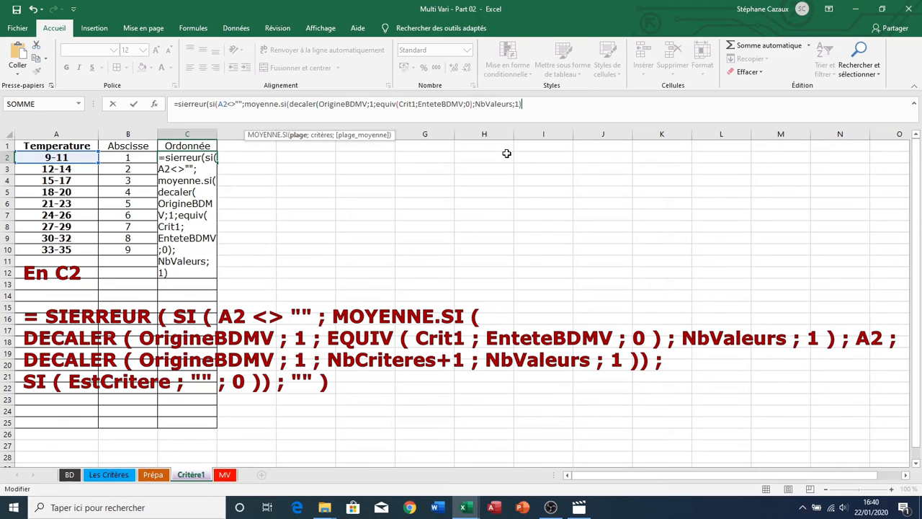
{"action": "type", "text": ";"}
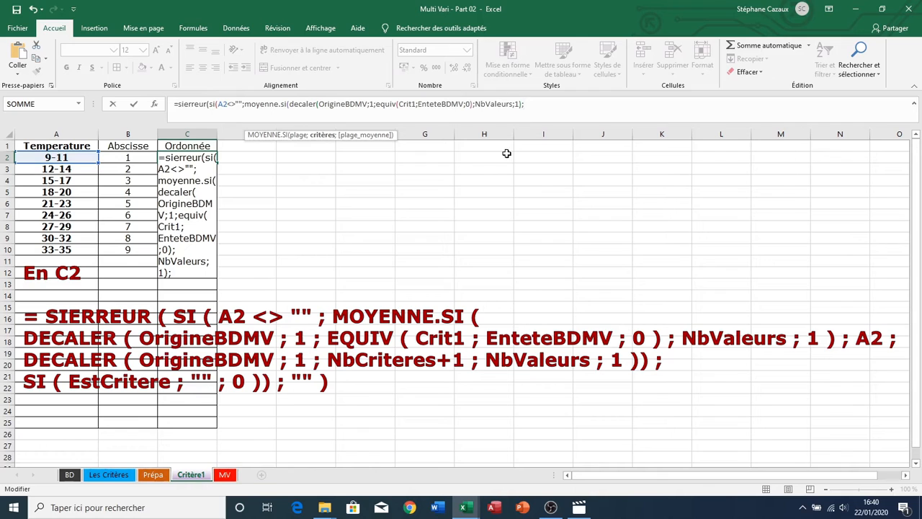
{"action": "left_click", "coordinate": [56, 157]}
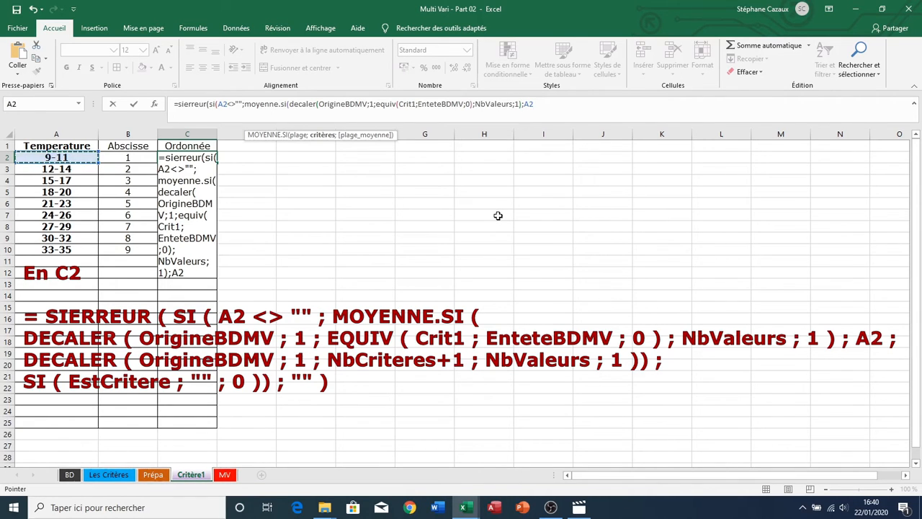
{"action": "type", "text": ";"}
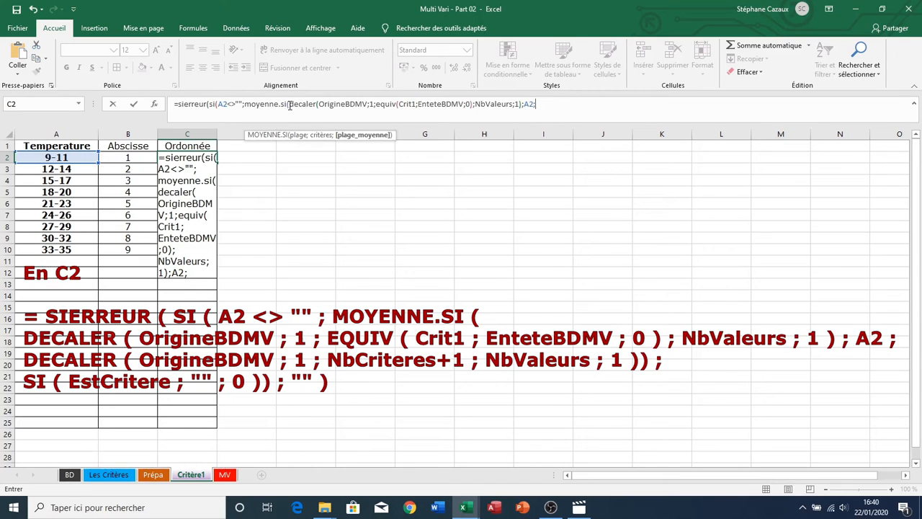
Step: Copy the DECALER expression within the C2 formula and insert it after A2; as the MOYENNE.SI average range
{"action": "left_click_drag", "start_coordinate": [289, 104], "coordinate": [522, 104]}
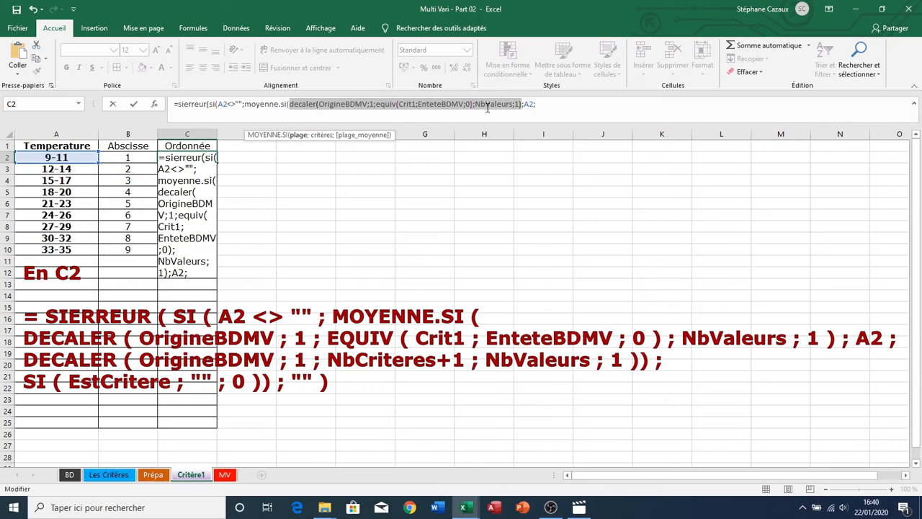
{"action": "right_click", "coordinate": [489, 105]}
{"action": "left_click", "coordinate": [513, 125]}
{"action": "left_click", "coordinate": [546, 105]}
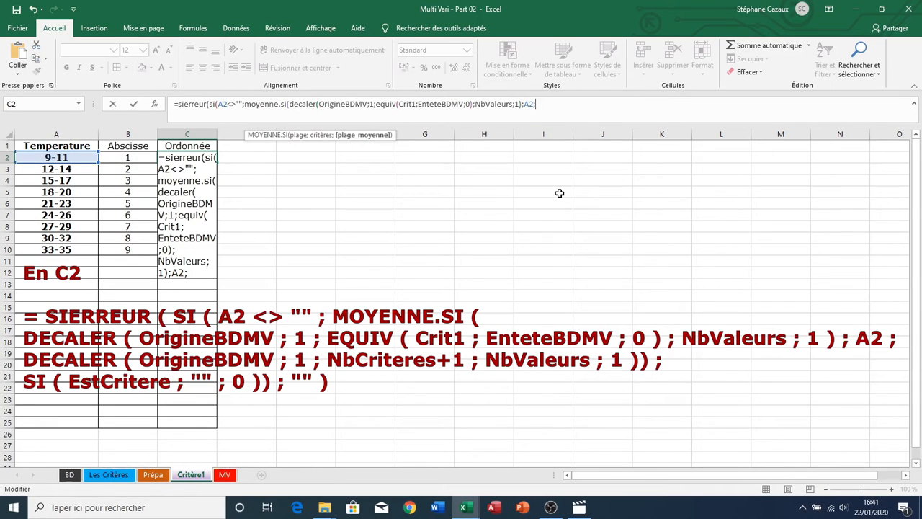
{"action": "key", "text": "ctrl+v"}
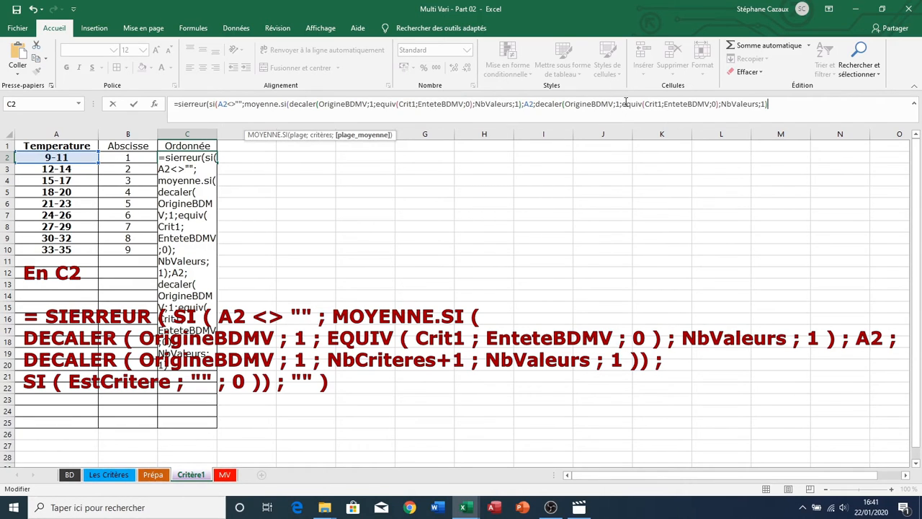
Step: Replace EQUIV(Crit1;EnteteBDMV;0) in the second DECALER of the C2 formula with NbCriteres+1 and close MOYENNE.SI
{"action": "left_click_drag", "start_coordinate": [622, 103], "coordinate": [719, 107]}
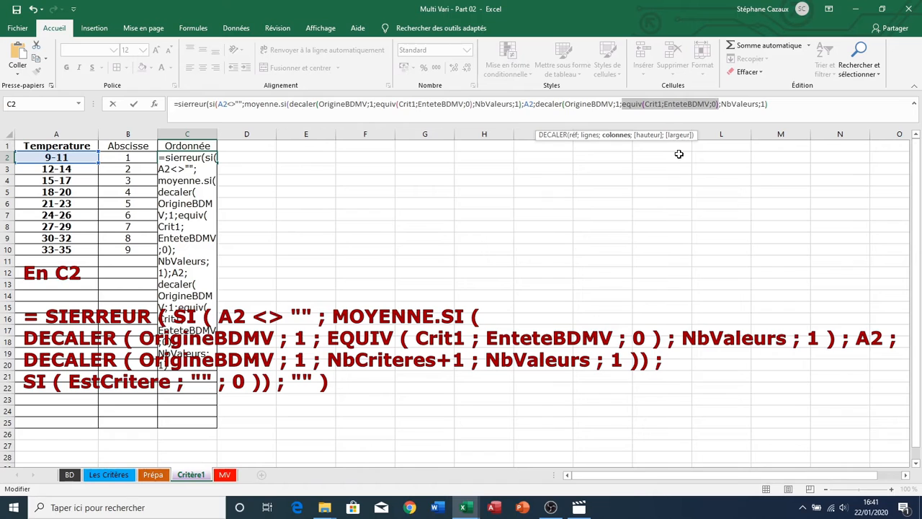
{"action": "key", "text": "Delete"}
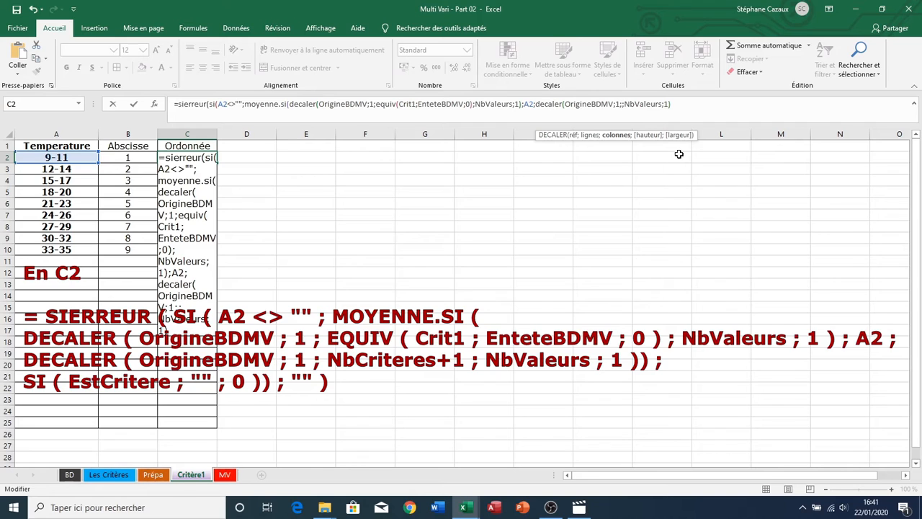
{"action": "type", "text": "NbCr"}
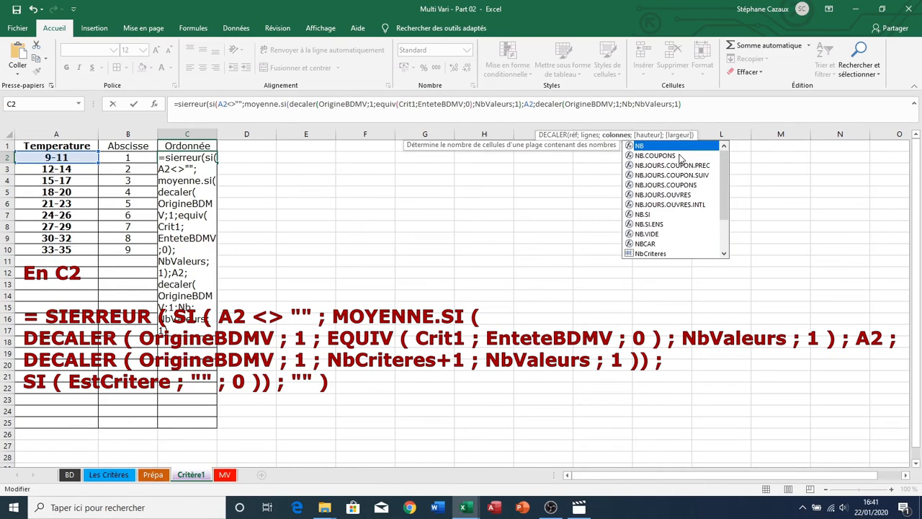
{"action": "type", "text": "i"}
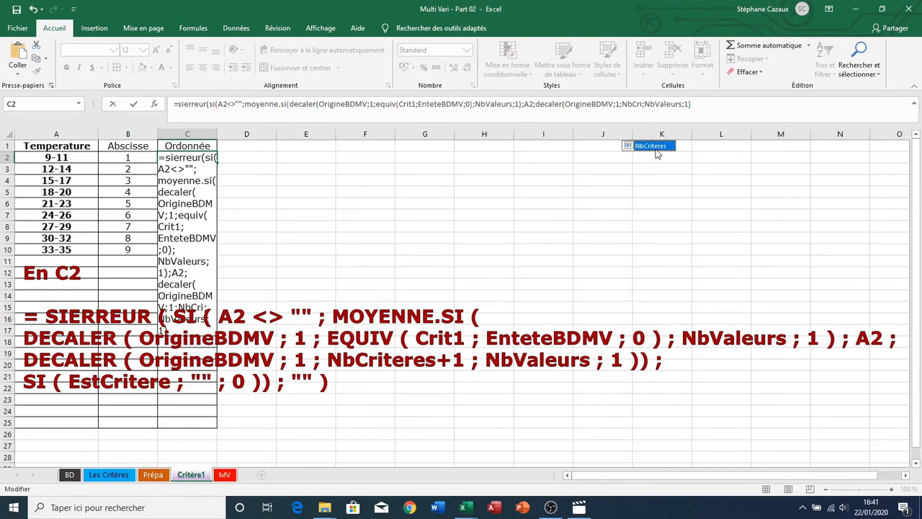
{"action": "double_click", "coordinate": [656, 147]}
{"action": "type", "text": "+1"}
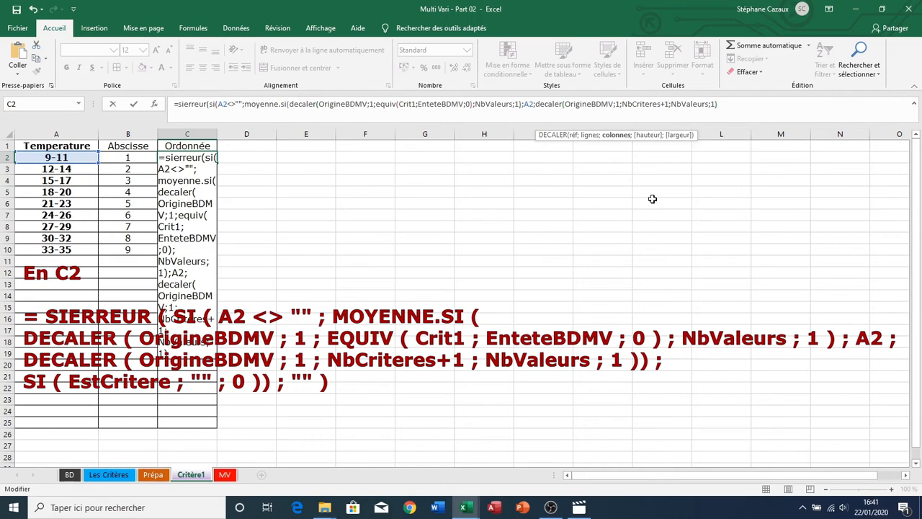
{"action": "left_click", "coordinate": [725, 105]}
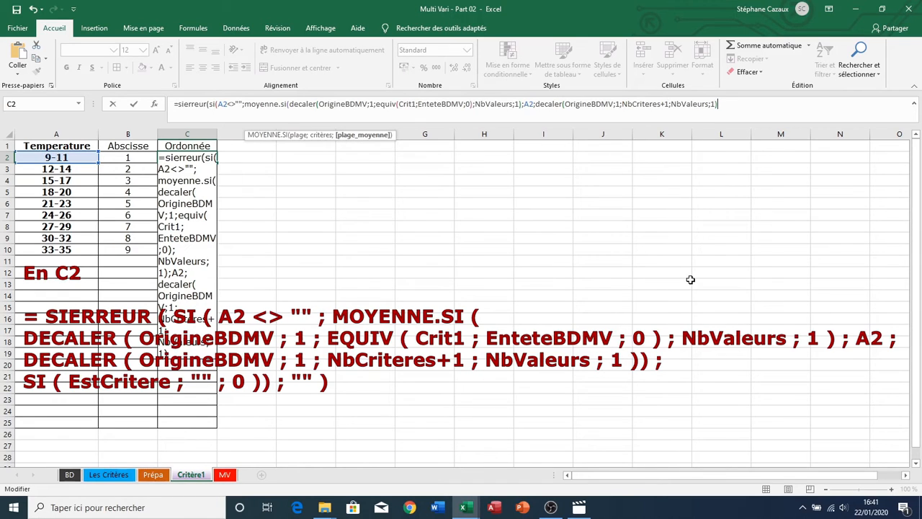
{"action": "type", "text": ")"}
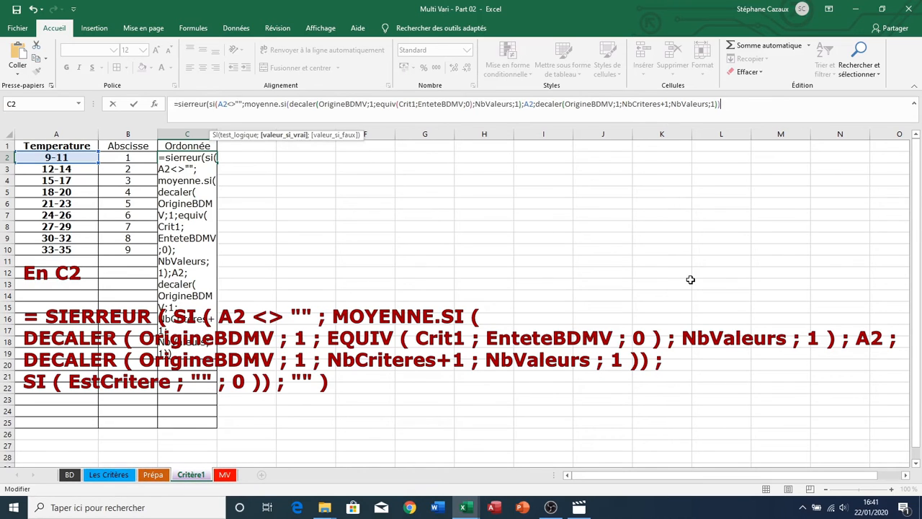
Step: Add SI(EstCritere;"";0) to the C2 formula as the value for an empty A2 and close the outer SI
{"action": "type", "text": ";"}
{"action": "type", "text": "s"}
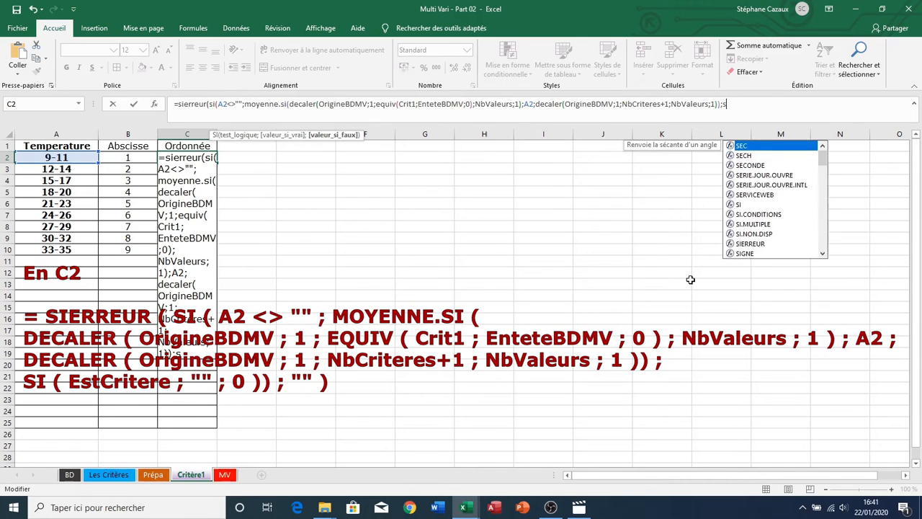
{"action": "type", "text": "i(Es"}
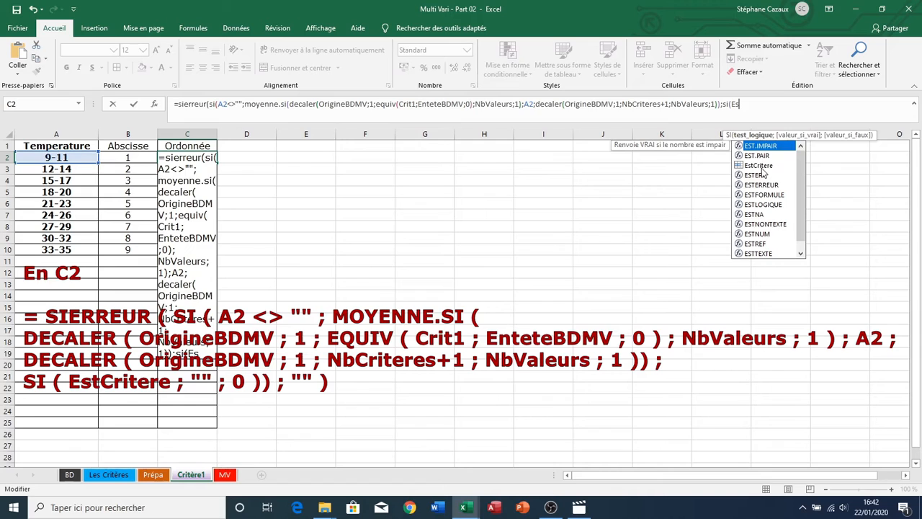
{"action": "double_click", "coordinate": [762, 165]}
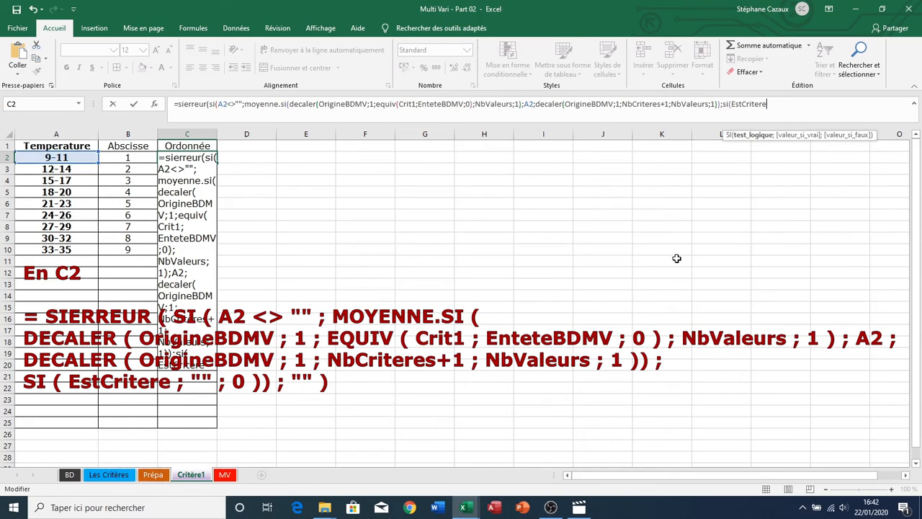
{"action": "type", "text": ";"}
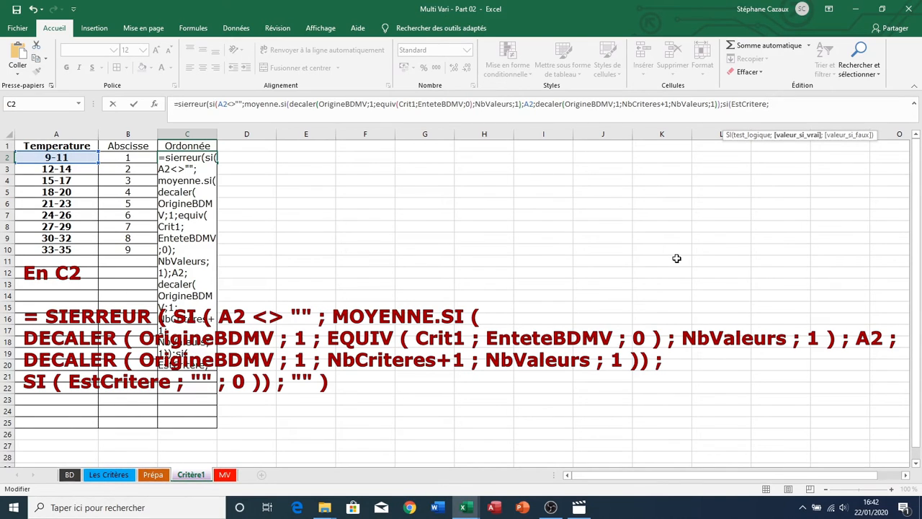
{"action": "type", "text": "\"\";"}
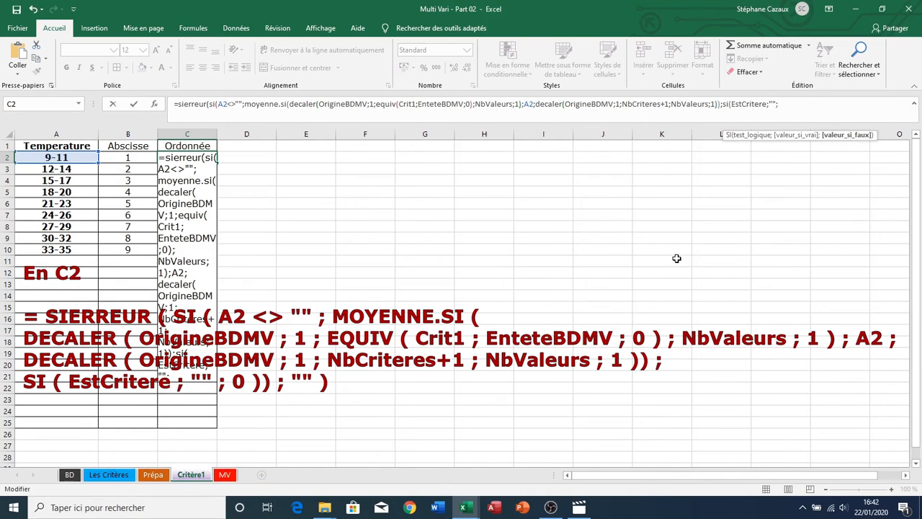
{"action": "type", "text": "0"}
{"action": "key", "text": "BackSpace"}
{"action": "type", "text": "0)"}
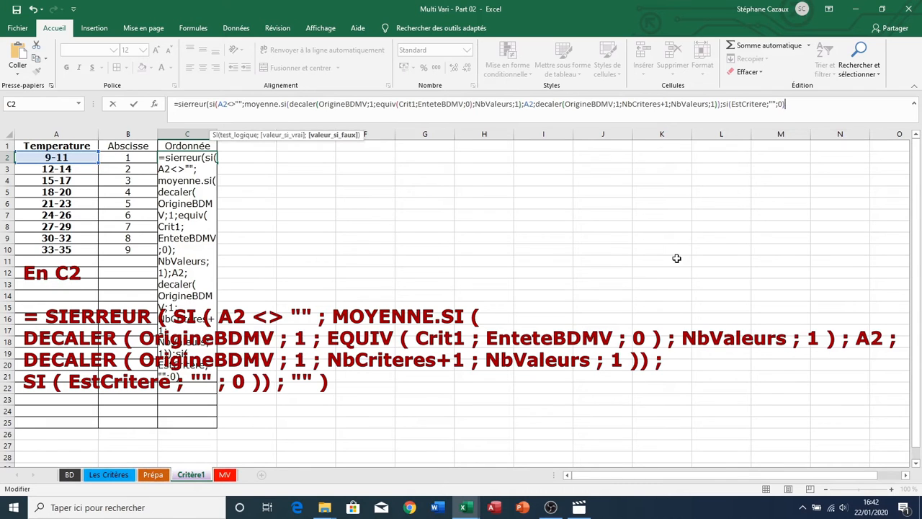
{"action": "type", "text": ")"}
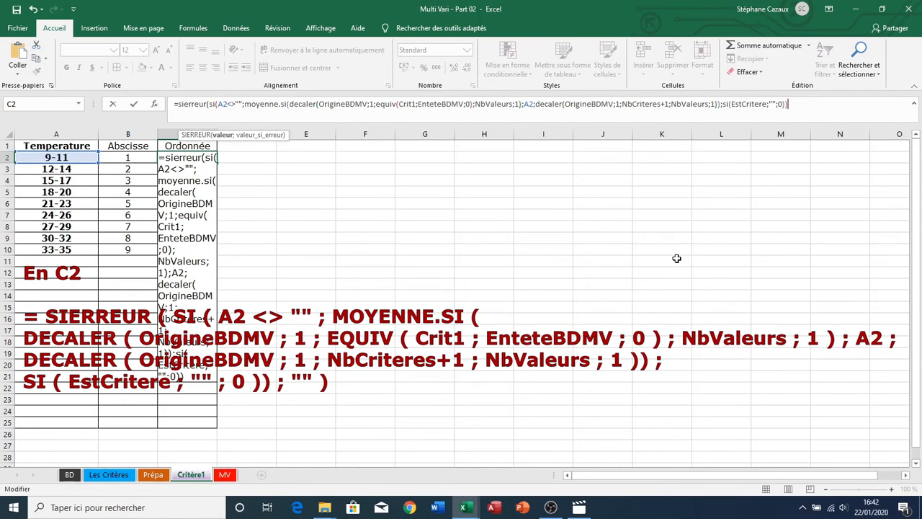
Step: Finish the C2 formula with "" as the SIERREUR fallback, validate it and copy it down to C25
{"action": "type", "text": ";"}
{"action": "type", "text": "\"\""}
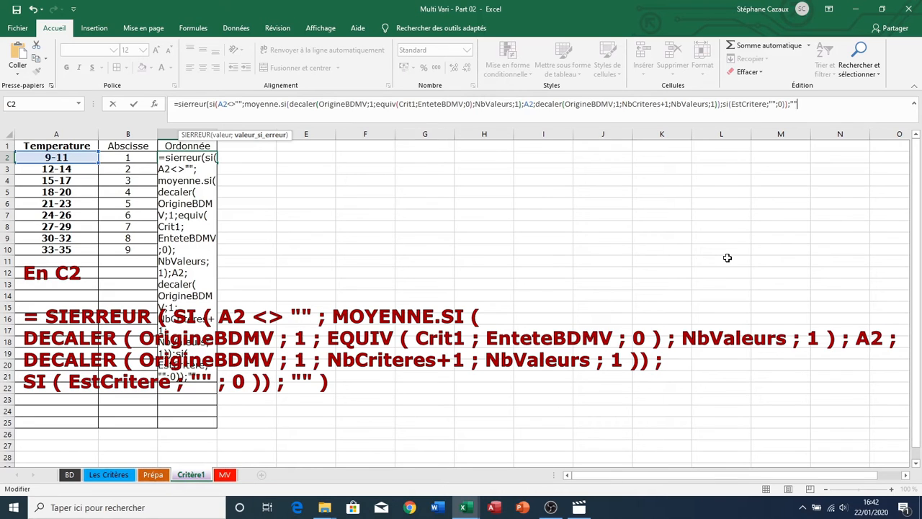
{"action": "type", "text": ")"}
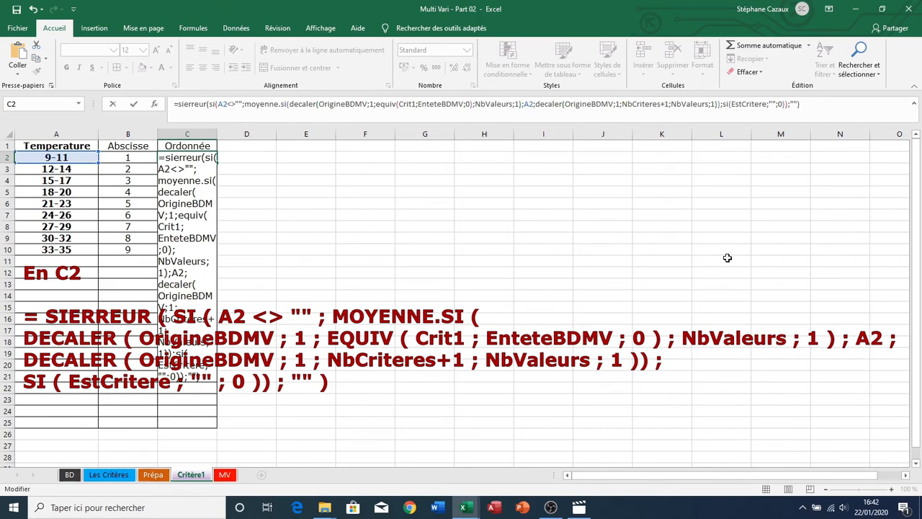
{"action": "key", "text": "ctrl+Return"}
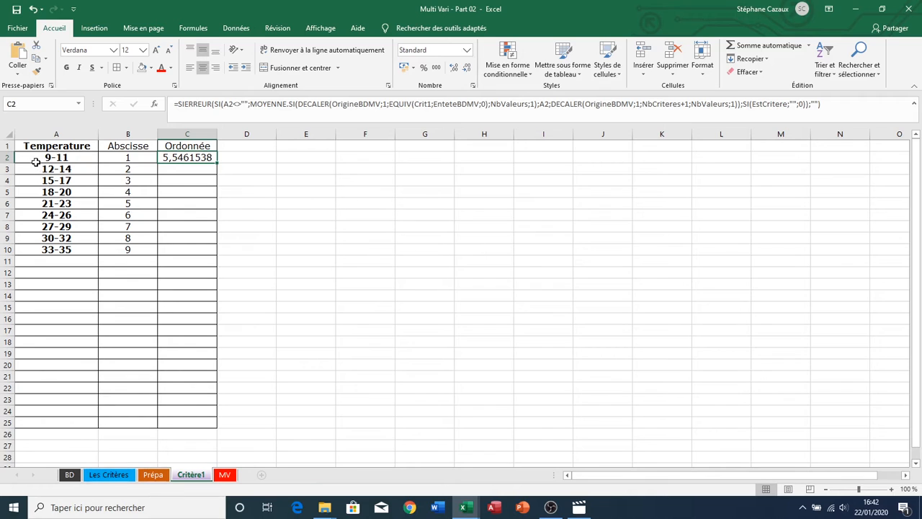
{"action": "double_click", "coordinate": [215, 162]}
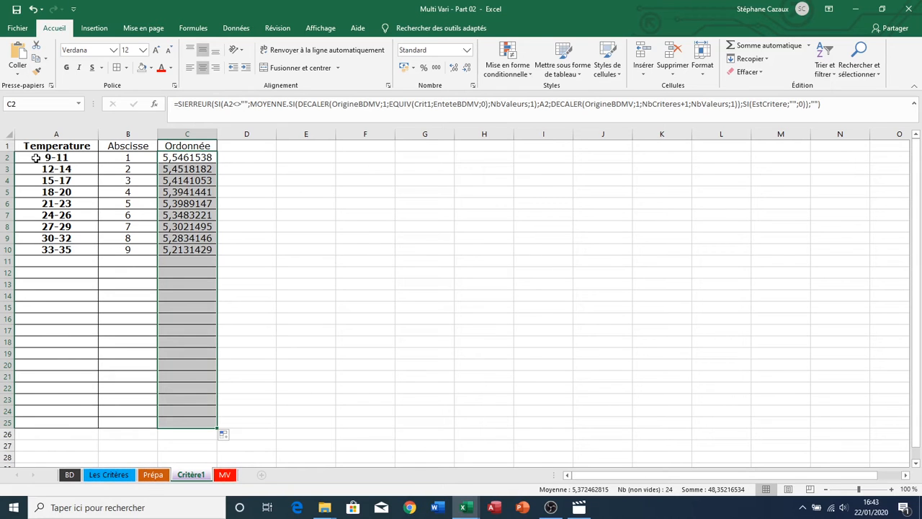
Step: Fill the range A2:C25 with light orange and name it DetailCrit1
{"action": "left_click_drag", "start_coordinate": [37, 157], "coordinate": [186, 419]}
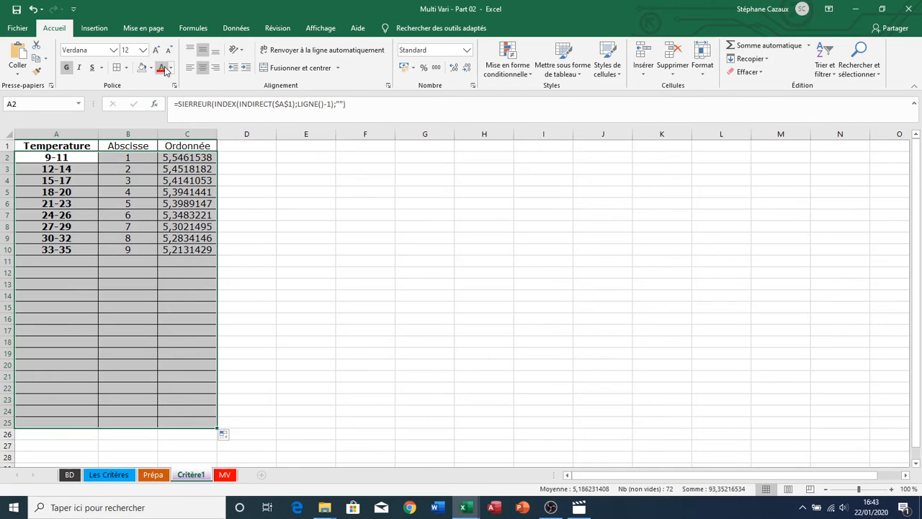
{"action": "left_click", "coordinate": [152, 69]}
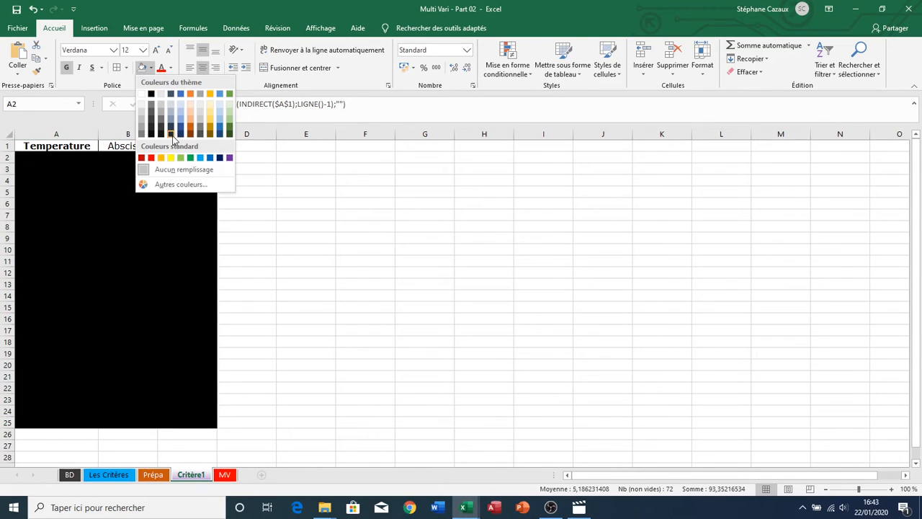
{"action": "left_click", "coordinate": [191, 117]}
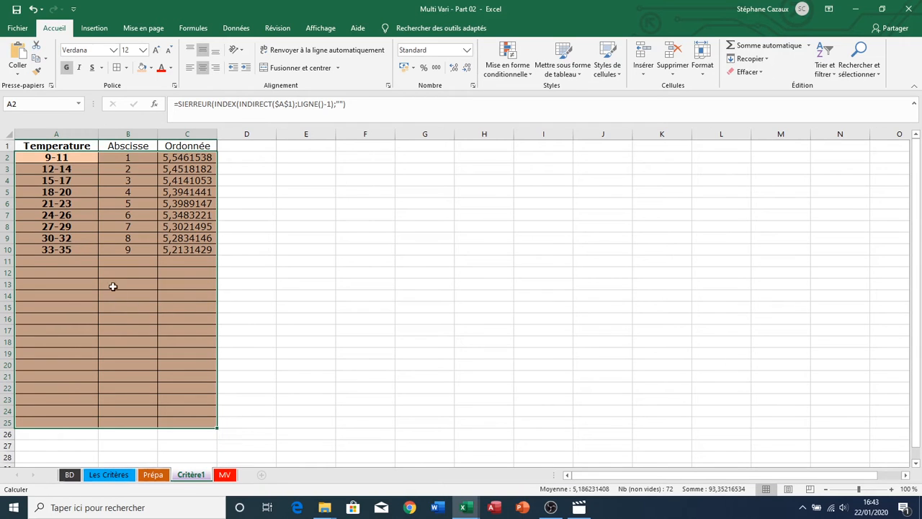
{"action": "left_click", "coordinate": [20, 105]}
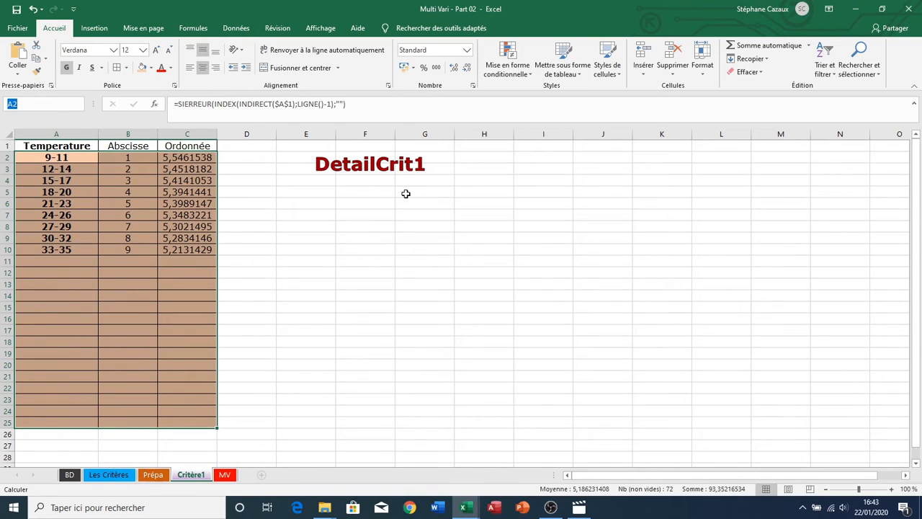
{"action": "type", "text": "DetailCrit1"}
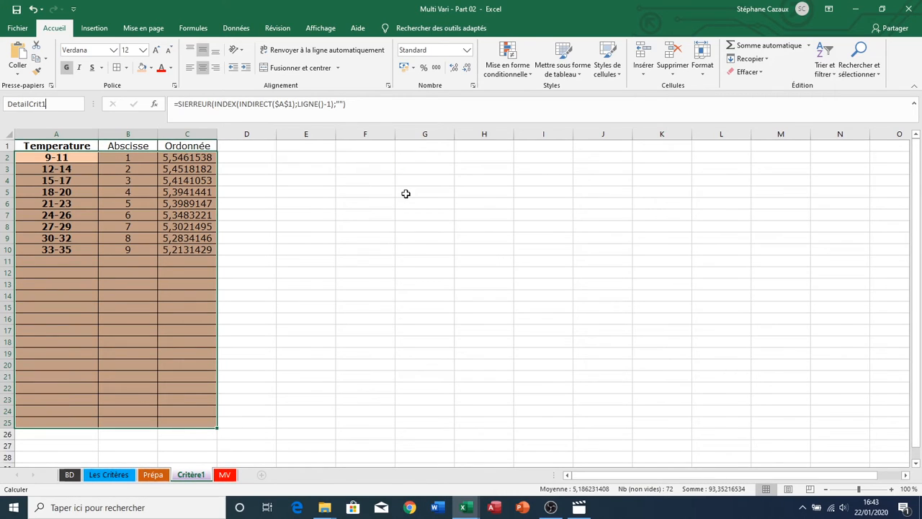
{"action": "key", "text": "Return"}
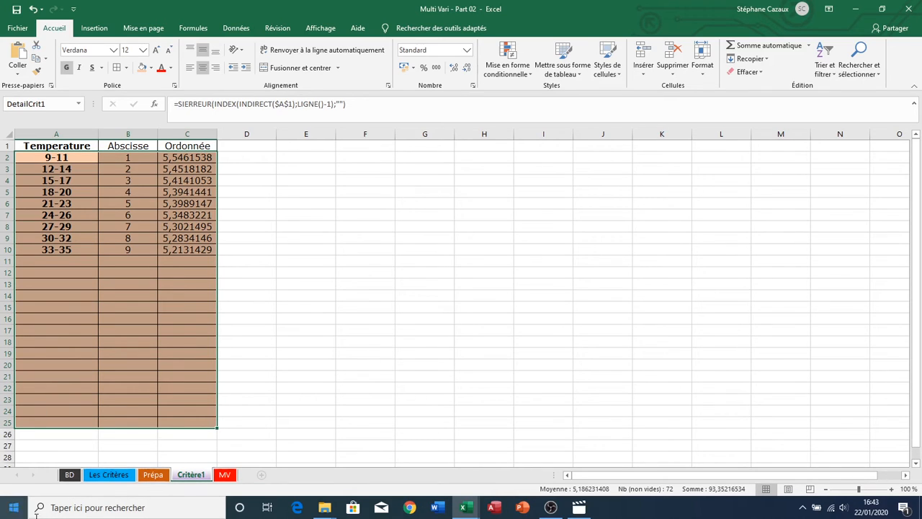
Step: Label cell D25 with DetailCrit1 and fill it with the same light orange as the table
{"action": "left_click", "coordinate": [232, 423]}
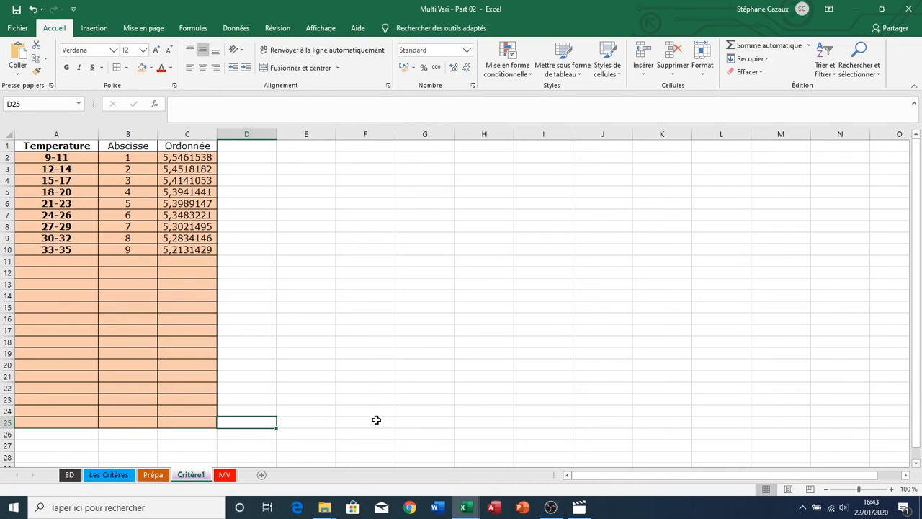
{"action": "type", "text": "DetailCrit"}
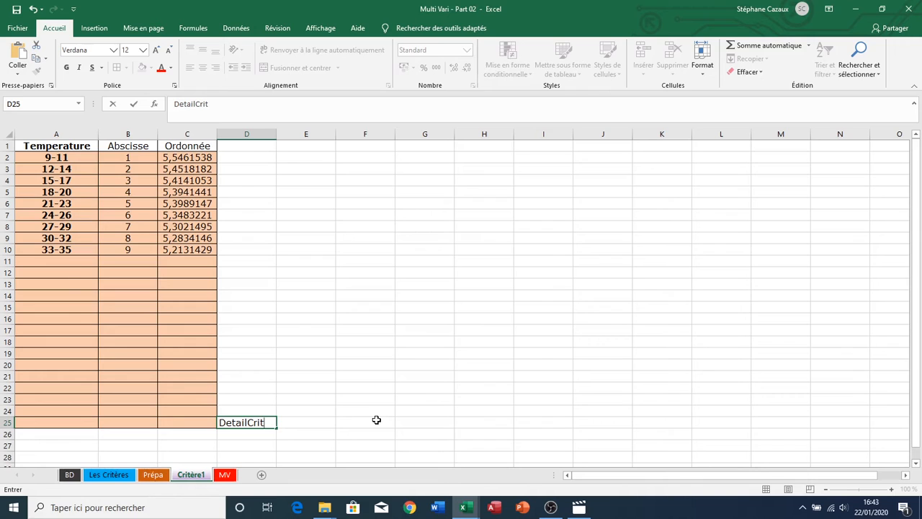
{"action": "type", "text": "1"}
{"action": "left_click", "coordinate": [376, 420]}
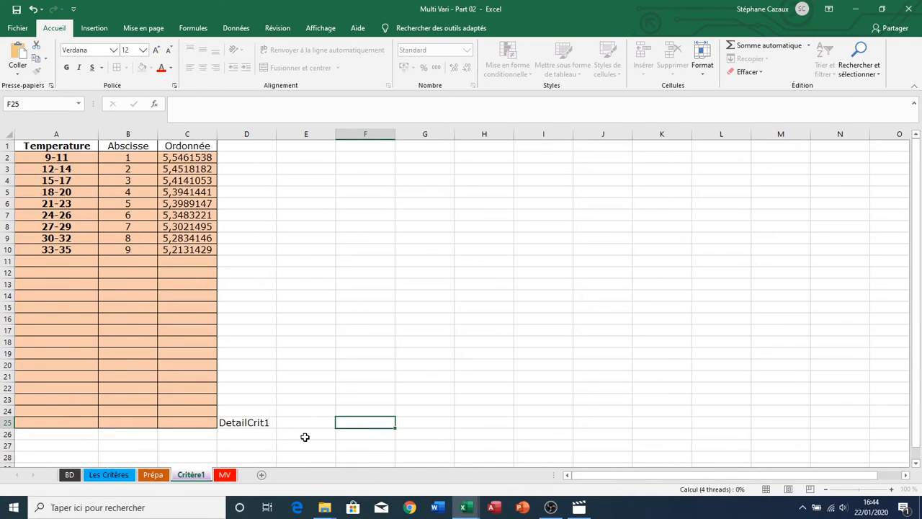
{"action": "left_click", "coordinate": [264, 422]}
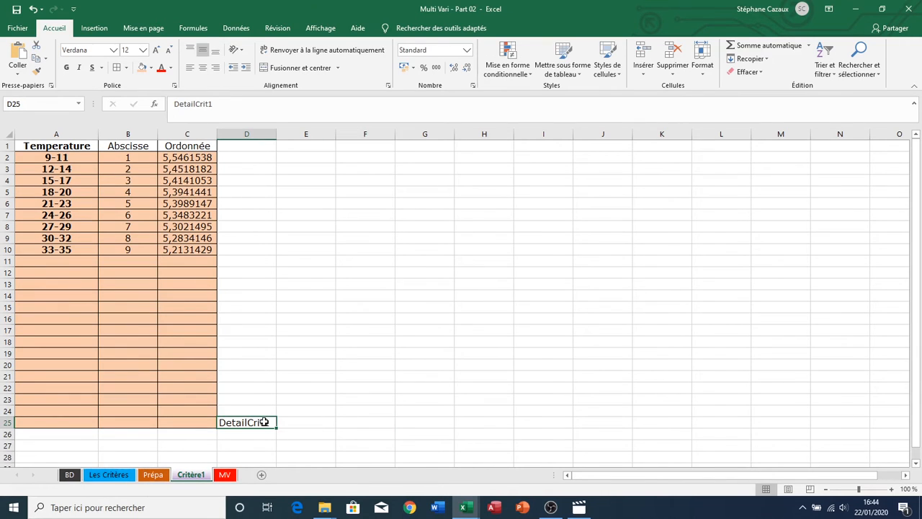
{"action": "left_click", "coordinate": [143, 68]}
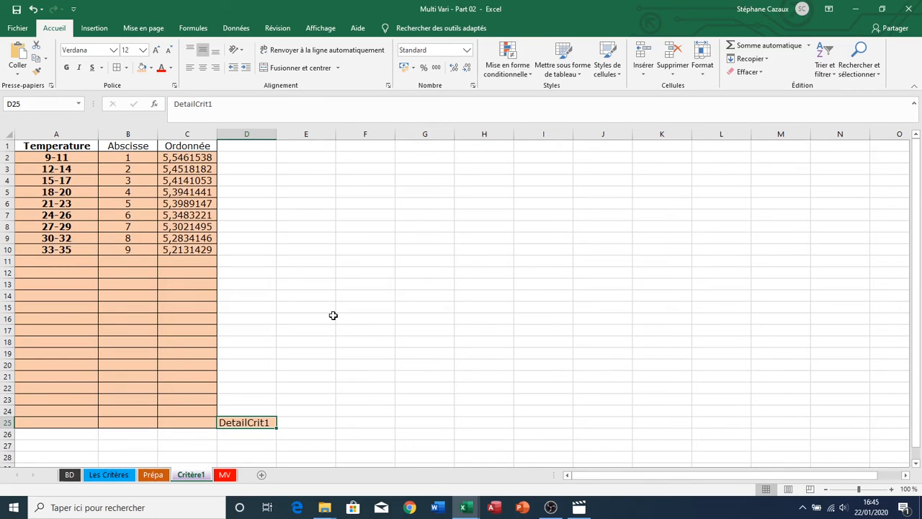
Step: In the formulas of C3:C25, replace SI(EstCritere;"";0) with "" and validate the change for the whole range
{"action": "left_click", "coordinate": [213, 156]}
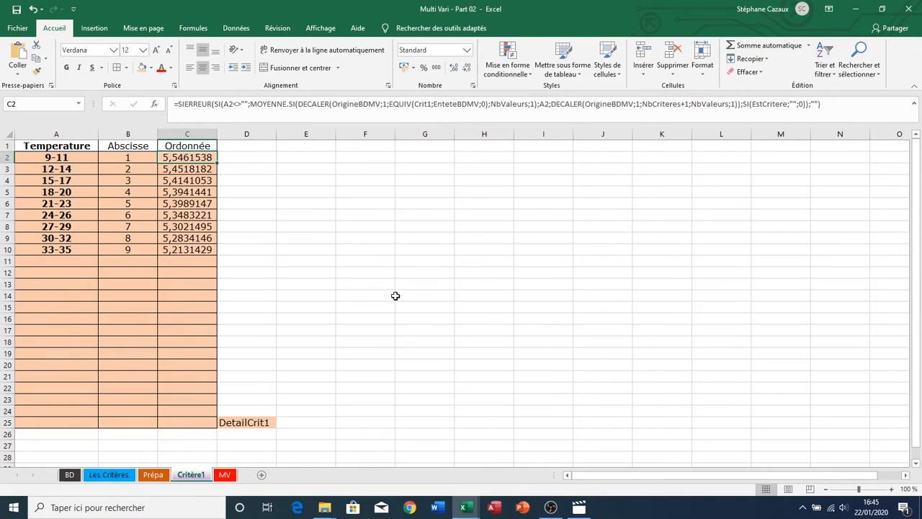
{"action": "left_click", "coordinate": [191, 170]}
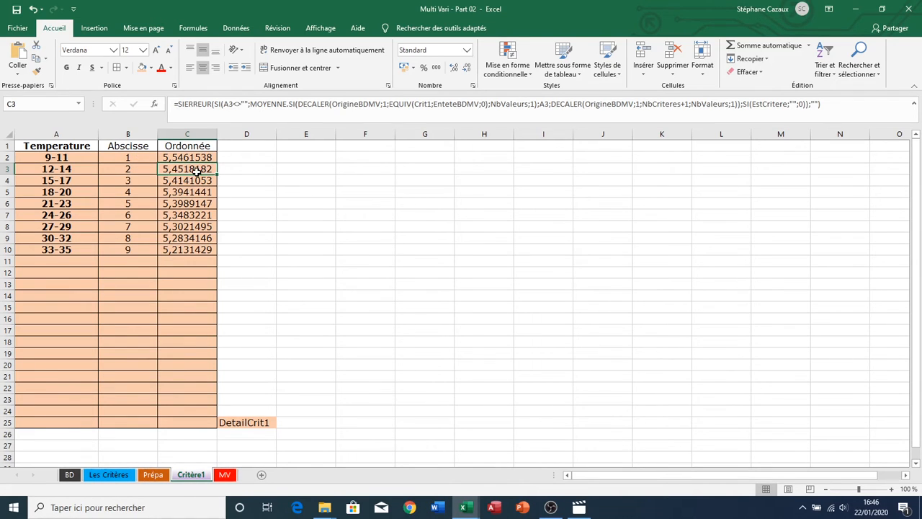
{"action": "left_click_drag", "start_coordinate": [196, 171], "coordinate": [186, 420]}
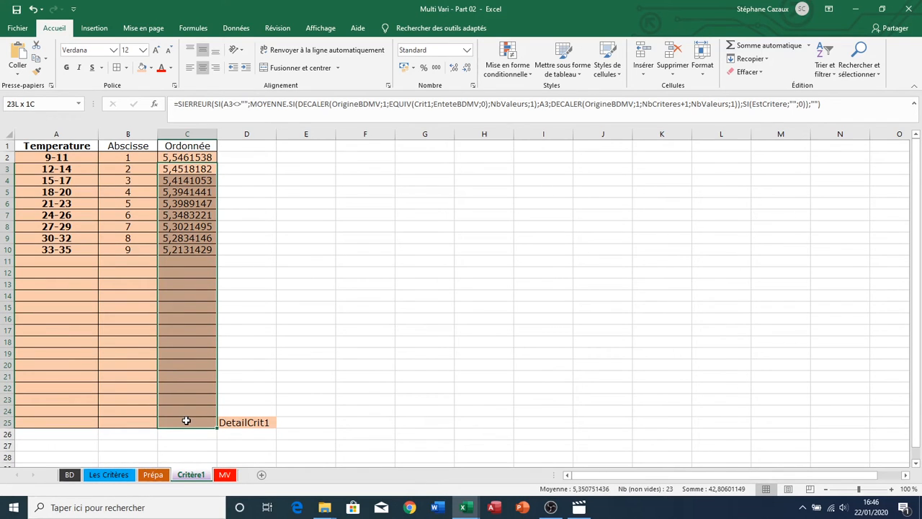
{"action": "left_click_drag", "start_coordinate": [186, 420], "coordinate": [189, 420]}
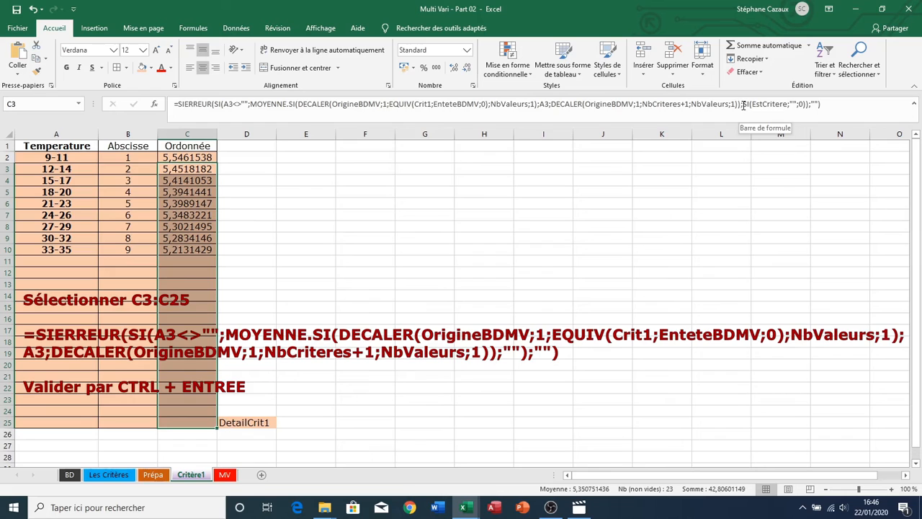
{"action": "left_click_drag", "start_coordinate": [743, 105], "coordinate": [811, 105]}
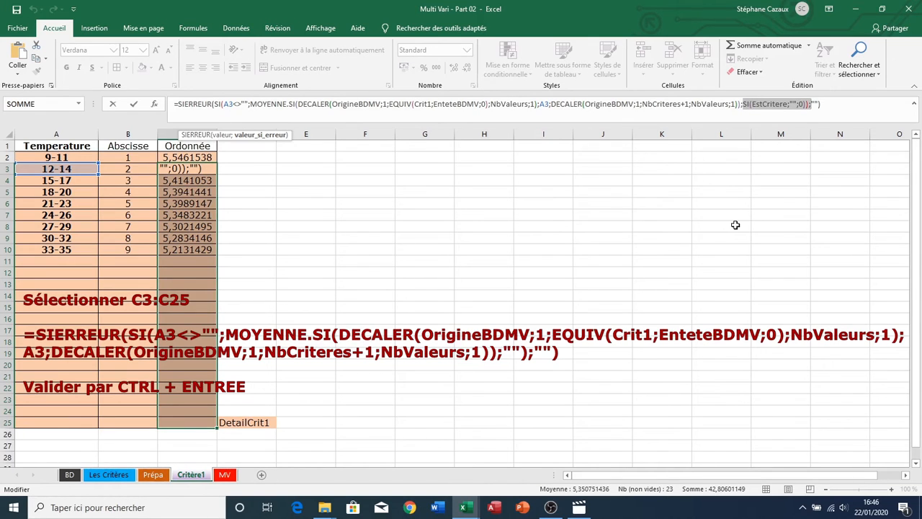
{"action": "key", "text": "Delete"}
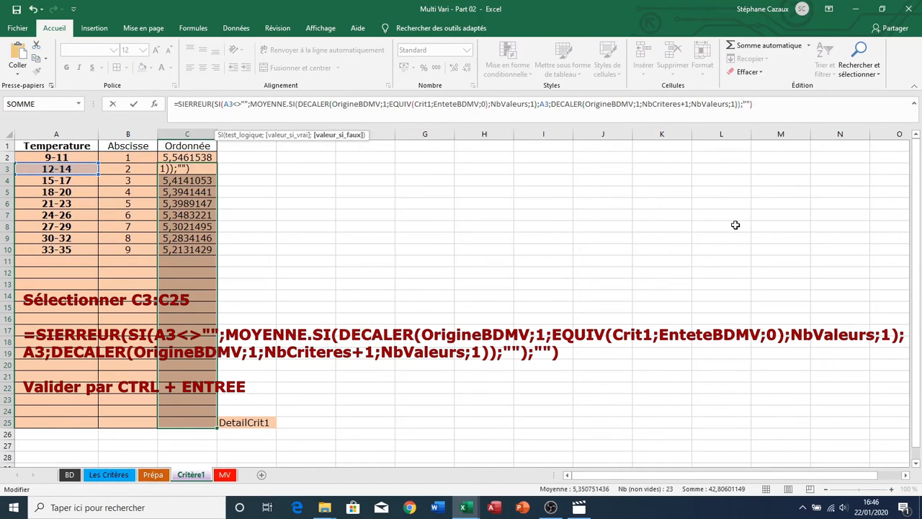
{"action": "key", "text": "End"}
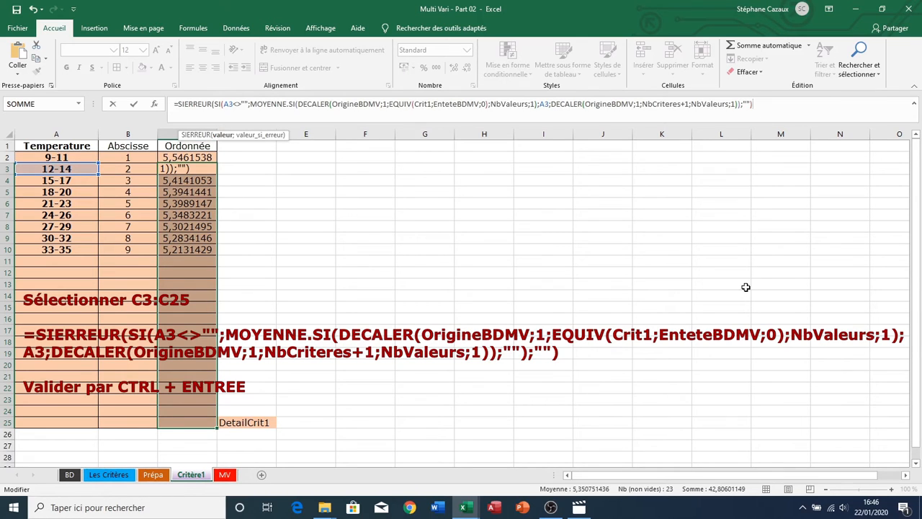
{"action": "type", "text": ";\"\");\"\")"}
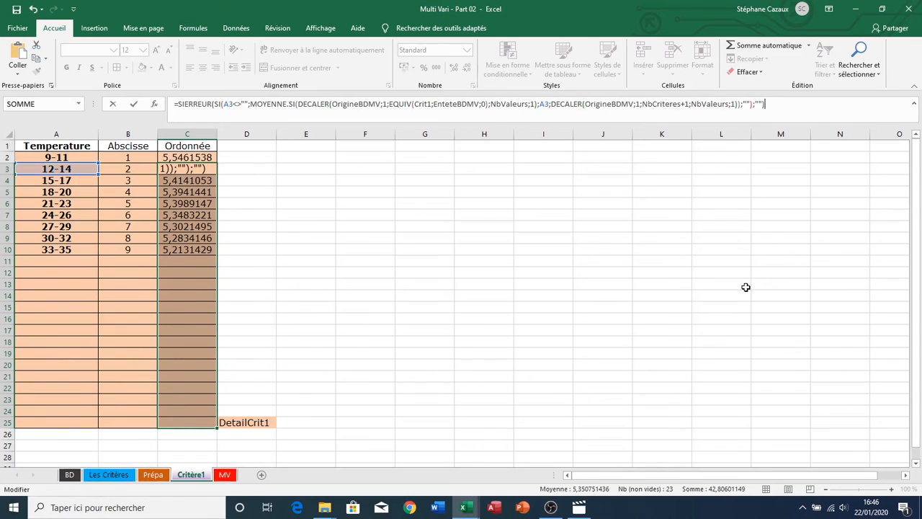
{"action": "key", "text": "ctrl+Return"}
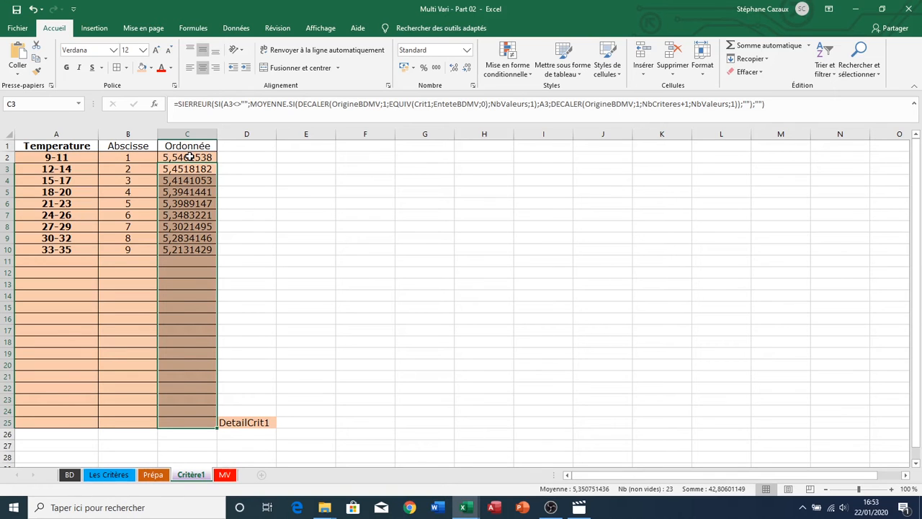
Step: Examine the formulas in the Ordonnée column and in the Abscisse column, comparing filled and empty rows
{"action": "left_click_drag", "start_coordinate": [189, 157], "coordinate": [172, 397]}
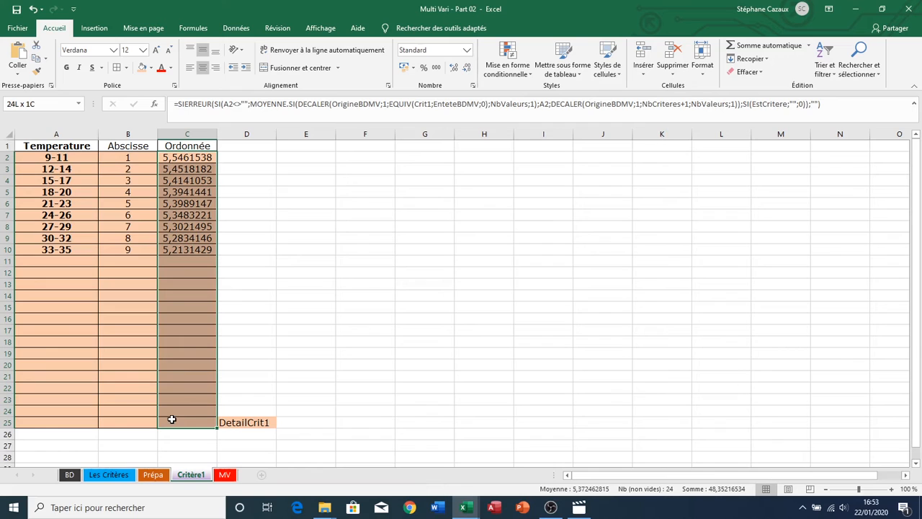
{"action": "left_click_drag", "start_coordinate": [171, 419], "coordinate": [172, 419]}
{"action": "left_click_drag", "start_coordinate": [188, 160], "coordinate": [197, 420]}
{"action": "left_click_drag", "start_coordinate": [186, 160], "coordinate": [188, 245]}
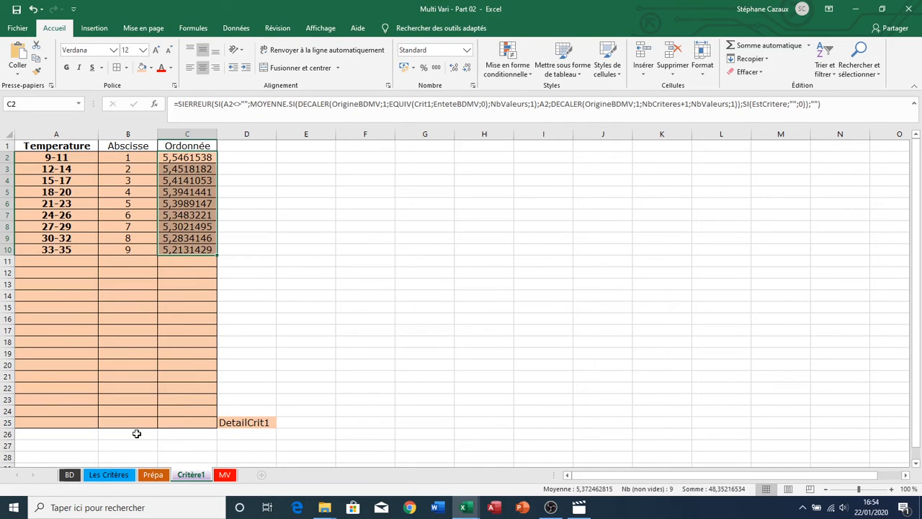
{"action": "left_click", "coordinate": [177, 318]}
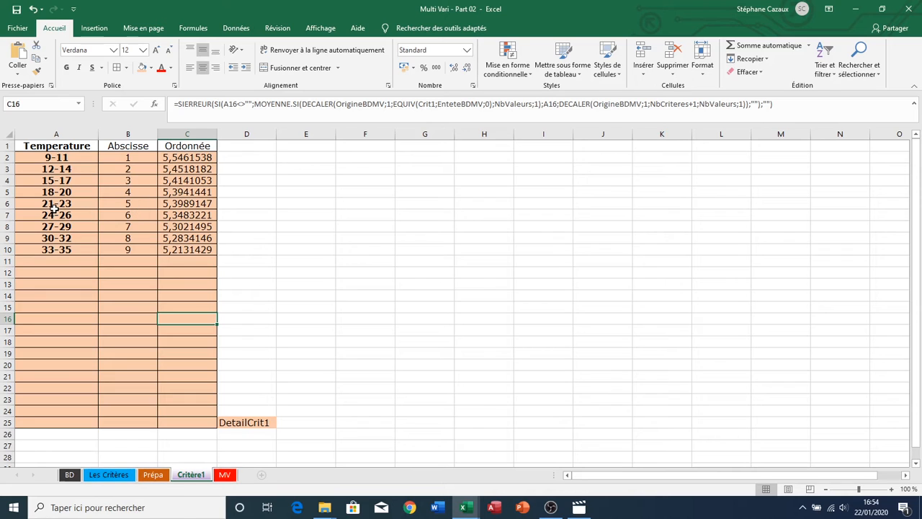
{"action": "left_click", "coordinate": [170, 204]}
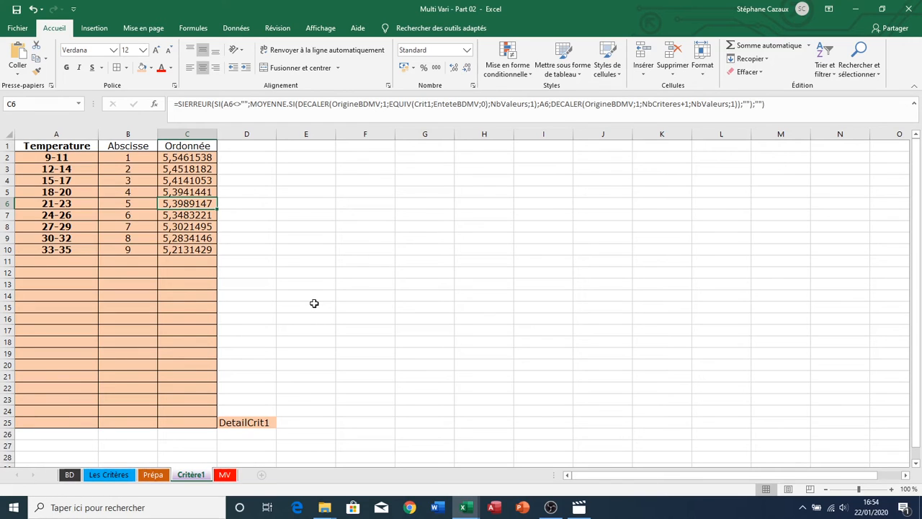
{"action": "left_click", "coordinate": [123, 248]}
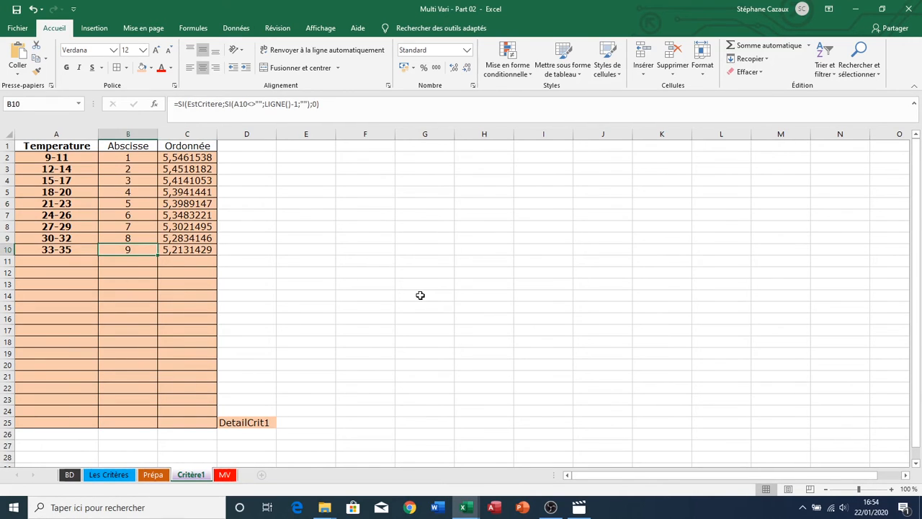
{"action": "left_click", "coordinate": [127, 137]}
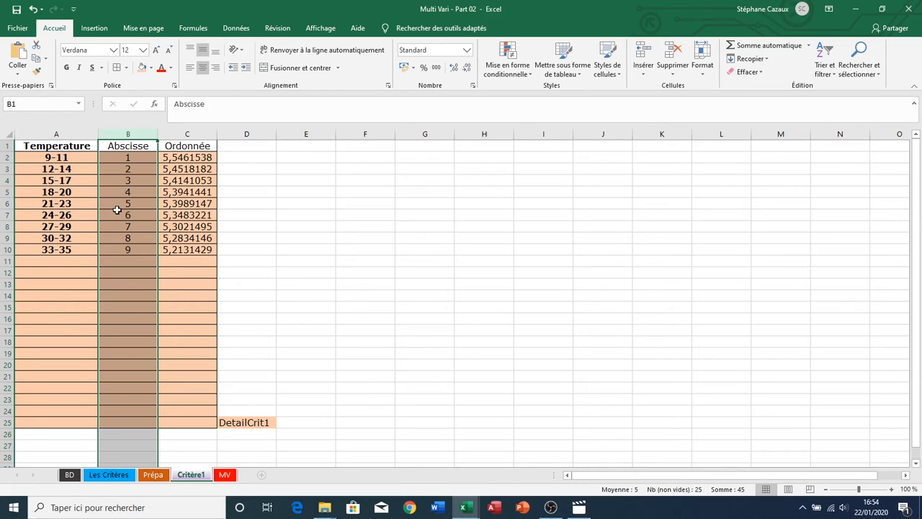
{"action": "left_click", "coordinate": [124, 250]}
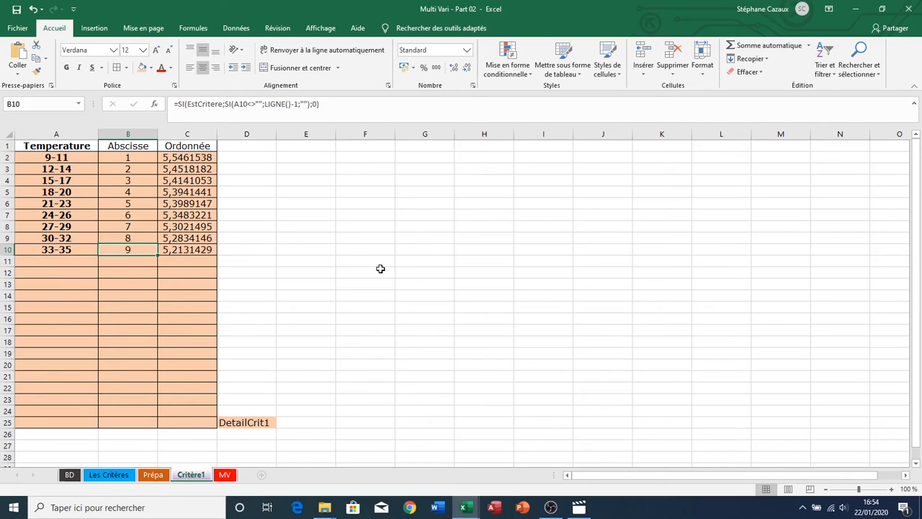
Step: Name cell C2, the first Ordonnée value, YCrit1
{"action": "left_click", "coordinate": [185, 160]}
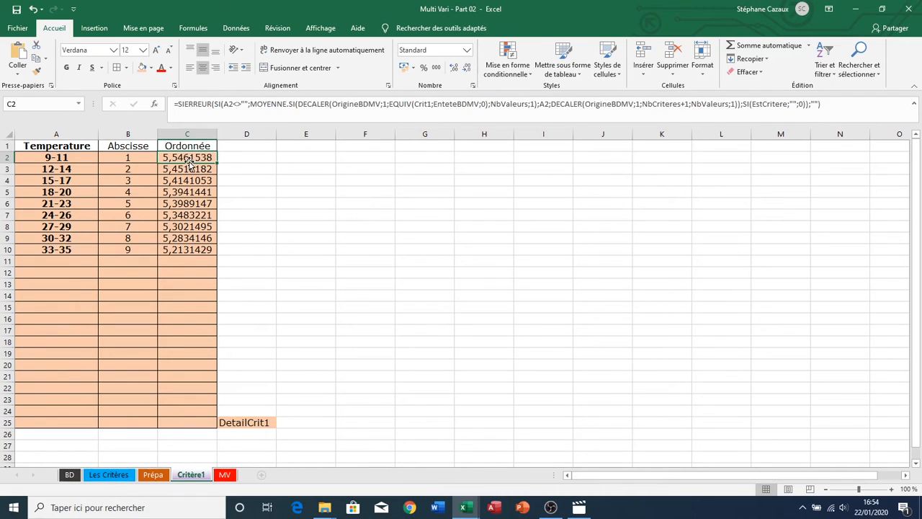
{"action": "left_click", "coordinate": [22, 104]}
{"action": "type", "text": "YC"}
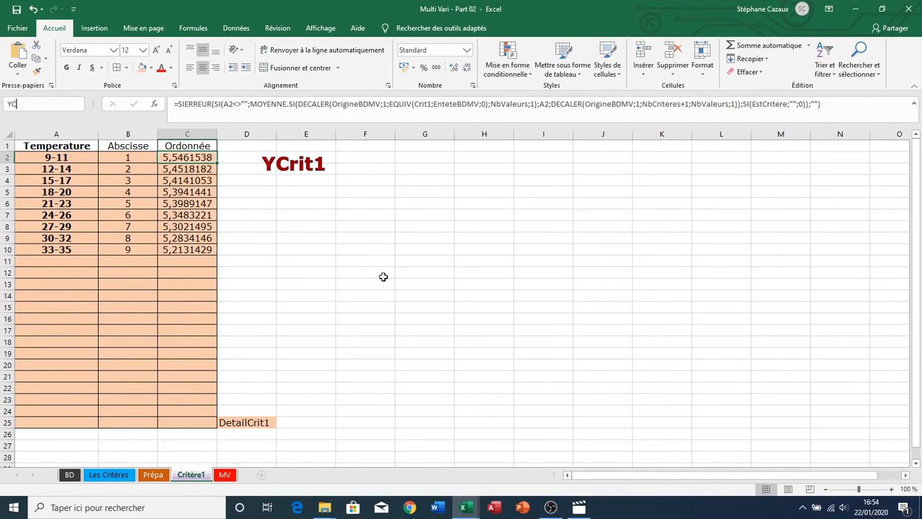
{"action": "type", "text": "rit1"}
{"action": "key", "text": "Return"}
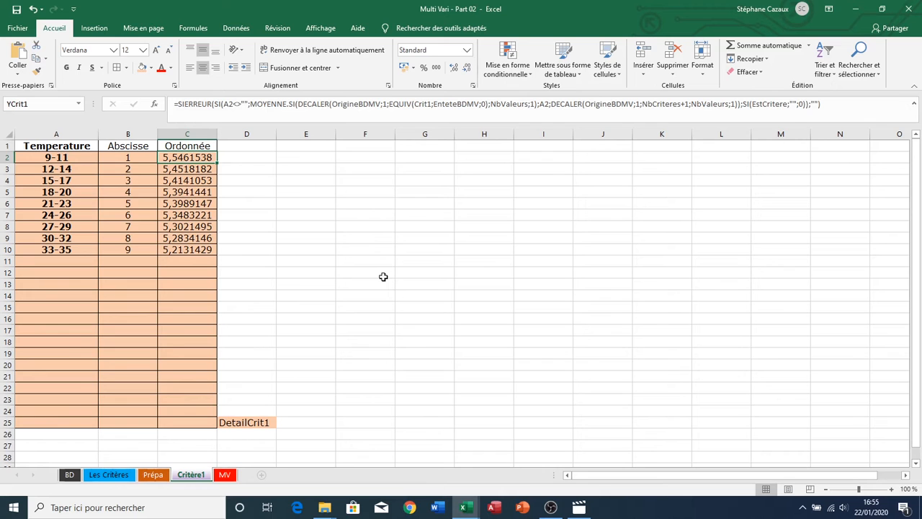
Step: Open the definition of the name YCrit1 for editing and clear the cell address from its reference
{"action": "key", "text": "ctrl+F3"}
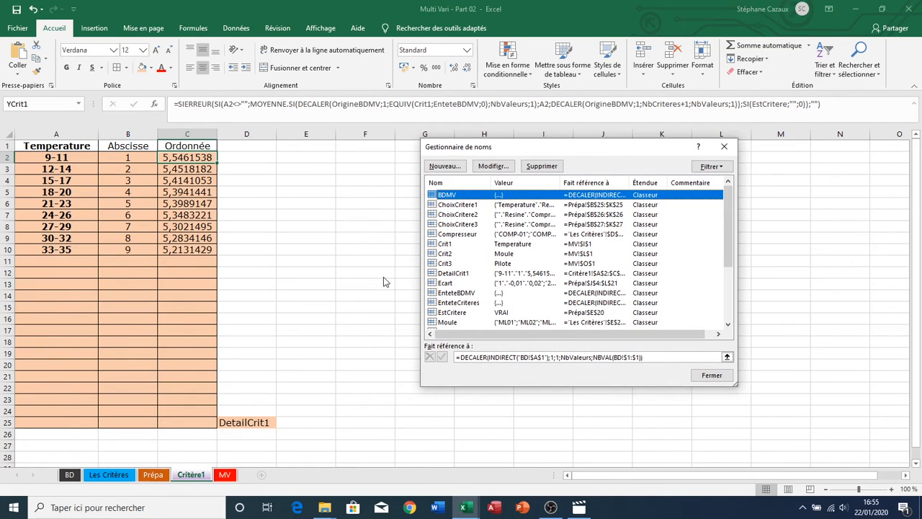
{"action": "key", "text": "End"}
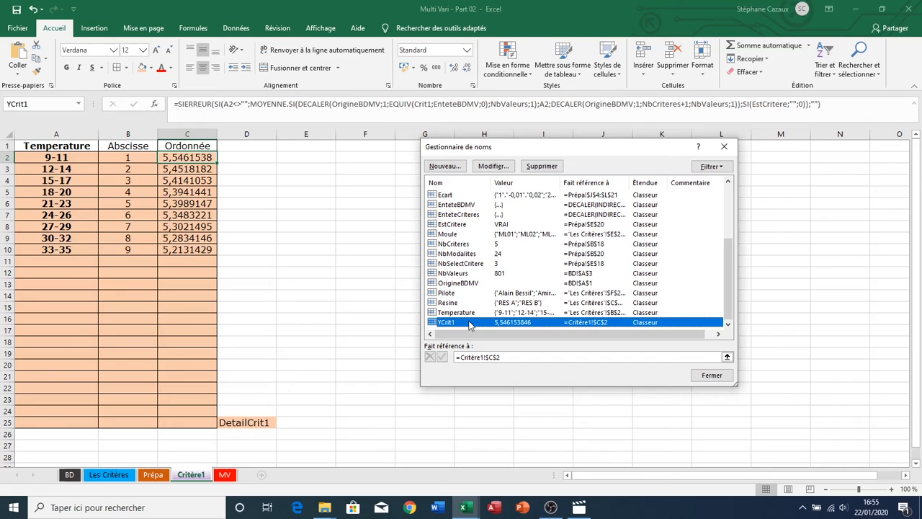
{"action": "left_click", "coordinate": [494, 165]}
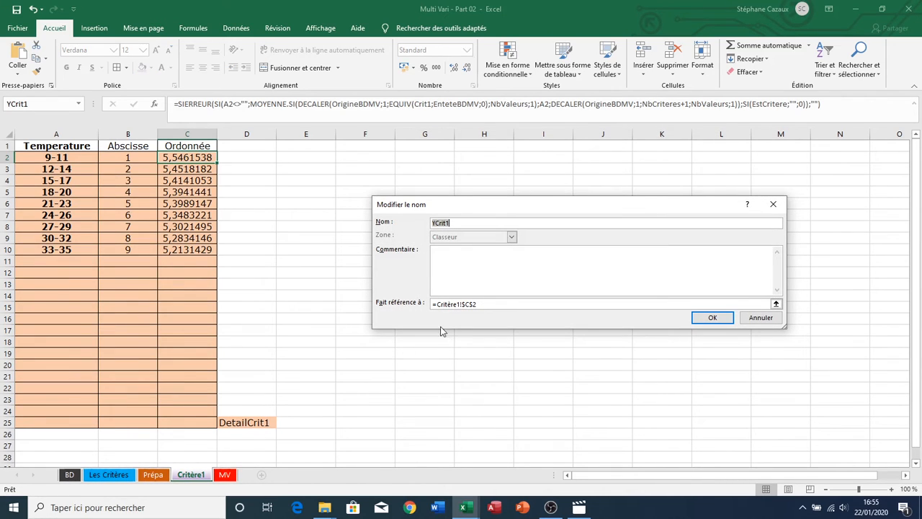
{"action": "left_click", "coordinate": [436, 304]}
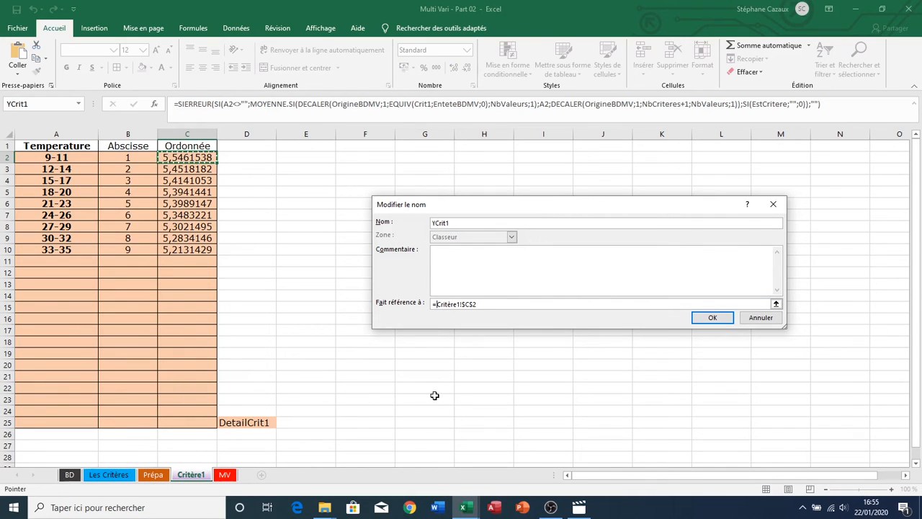
{"action": "key", "text": "BackSpace"}
{"action": "key", "text": "BackSpace"}
{"action": "key", "text": "BackSpace"}
{"action": "key", "text": "BackSpace"}
{"action": "key", "text": "BackSpace"}
{"action": "key", "text": "BackSpace"}
{"action": "key", "text": "BackSpace"}
{"action": "key", "text": "BackSpace"}
{"action": "key", "text": "BackSpace"}
{"action": "key", "text": "BackSpace"}
{"action": "key", "text": "BackSpace"}
{"action": "key", "text": "BackSpace"}
{"action": "key", "text": "BackSpace"}
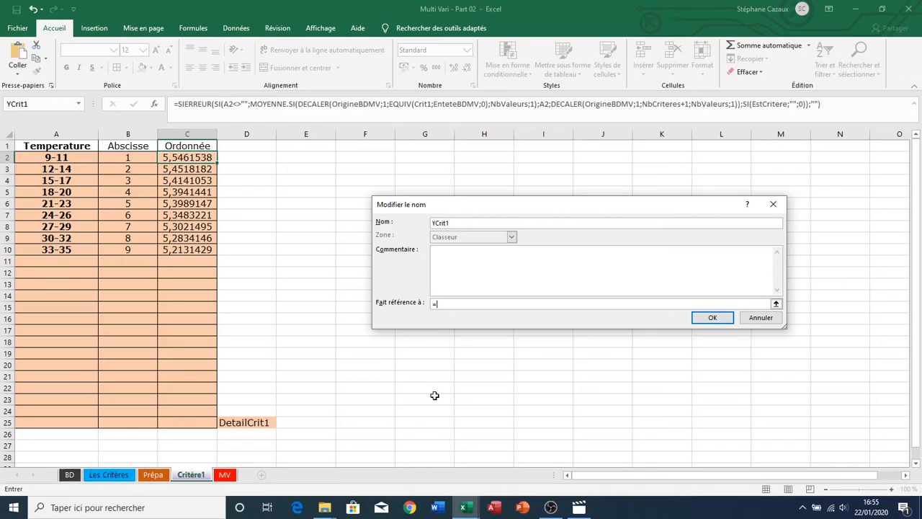
Step: Begin the YCrit1 reference with Si(Crit1<>"";Decaler(Critère1!$C$2;0;0; using C2 as the origin and zero offsets
{"action": "type", "text": "="}
{"action": "type", "text": "S"}
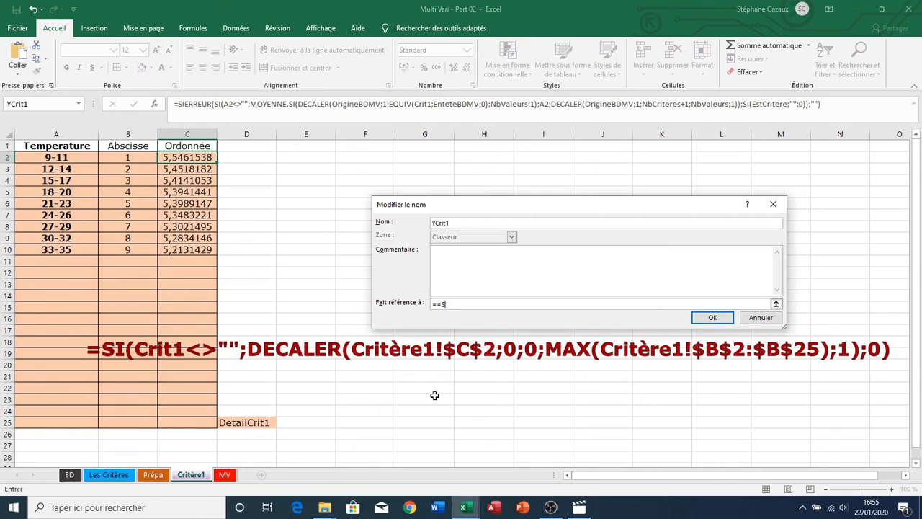
{"action": "type", "text": "i(Crit1<>\"\""}
{"action": "type", "text": ";Decaler("}
{"action": "left_click", "coordinate": [176, 159]}
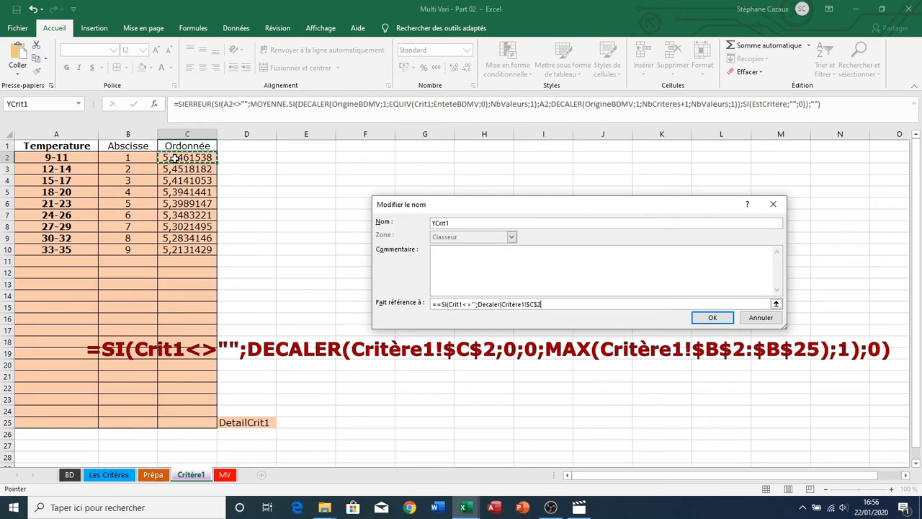
{"action": "type", "text": ";"}
{"action": "type", "text": "0"}
{"action": "type", "text": ";0"}
{"action": "type", "text": ";"}
Step: Complete the YCrit1 reference with max(Critère1!$B$2:$B$25) as height, 1 as width and 0 as the SI fallback, removing the duplicate equals sign
{"action": "type", "text": "ma"}
{"action": "type", "text": "x("}
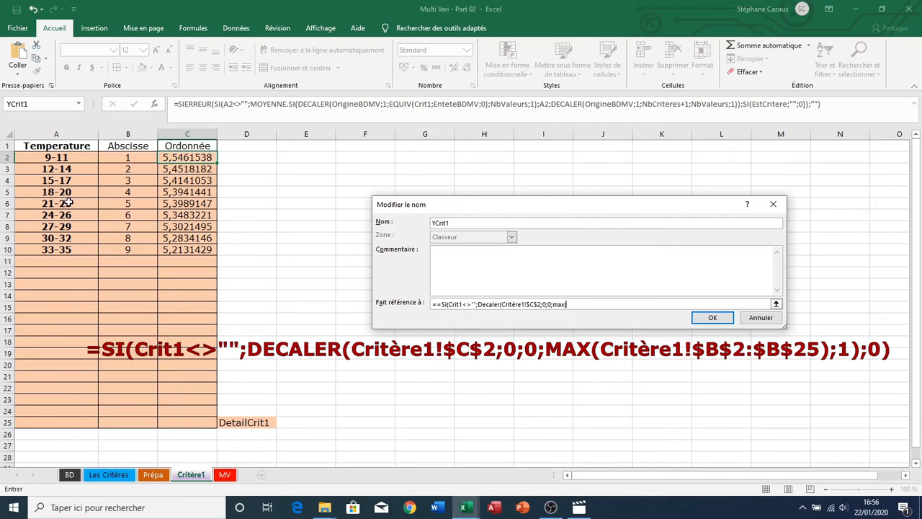
{"action": "left_click_drag", "start_coordinate": [116, 159], "coordinate": [127, 421]}
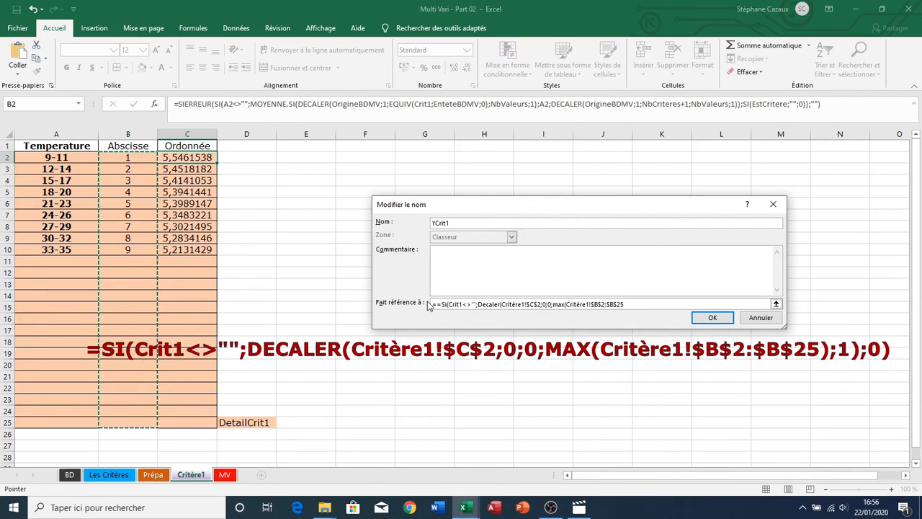
{"action": "type", "text": ")"}
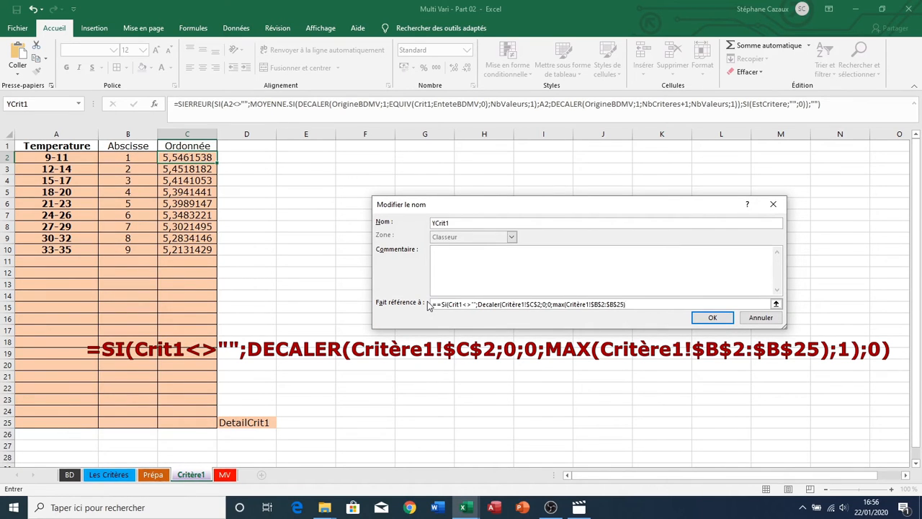
{"action": "type", "text": ";1);0)"}
{"action": "left_click", "coordinate": [438, 303]}
{"action": "key", "text": "Delete"}
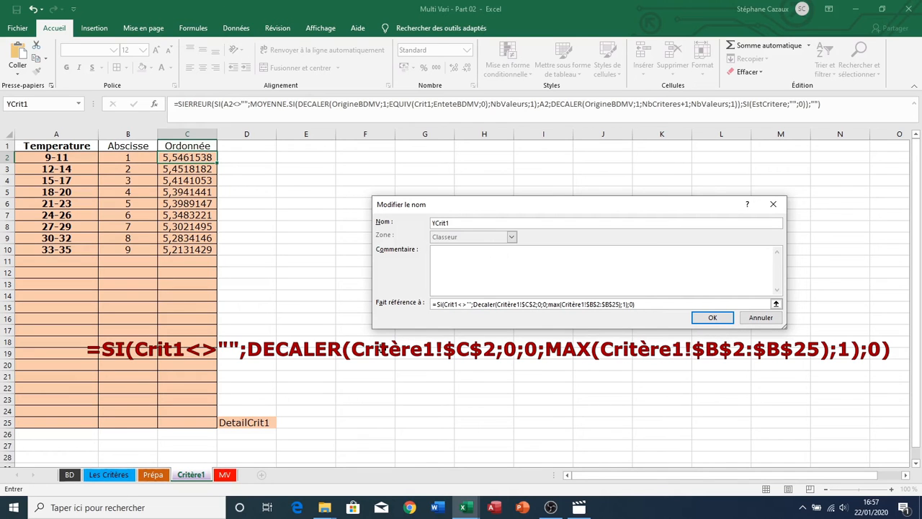
Step: Confirm the YCrit1 definition and close the name manager
{"action": "left_click", "coordinate": [712, 319]}
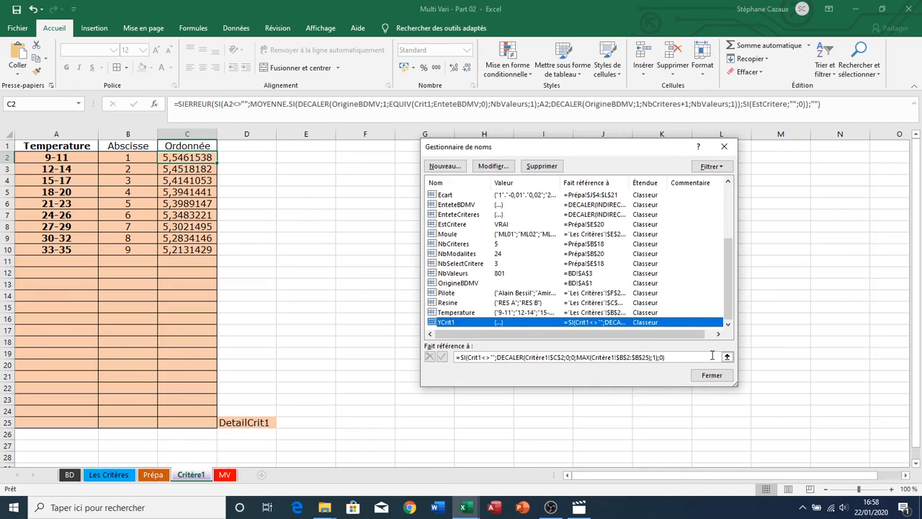
{"action": "left_click", "coordinate": [711, 375]}
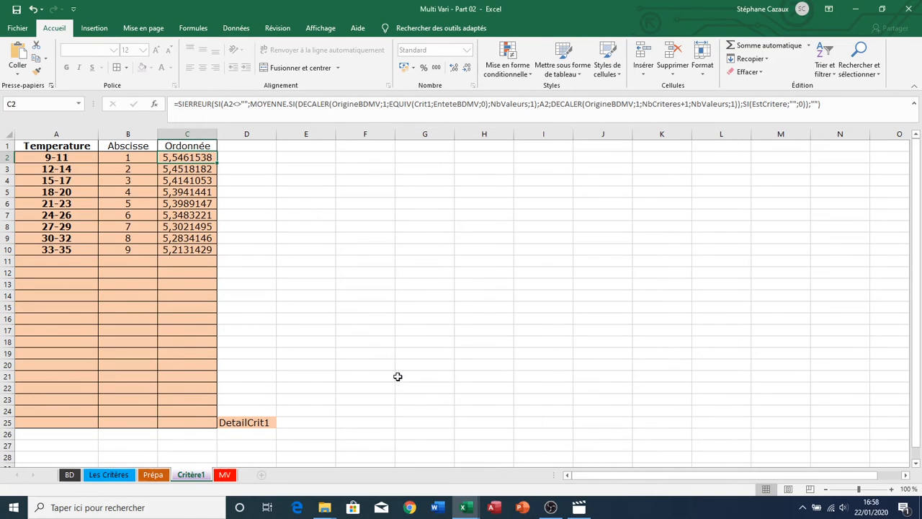
Step: Insert an empty 2D line chart with markers on the MV sheet, starting from blank cell H4
{"action": "left_click", "coordinate": [226, 474]}
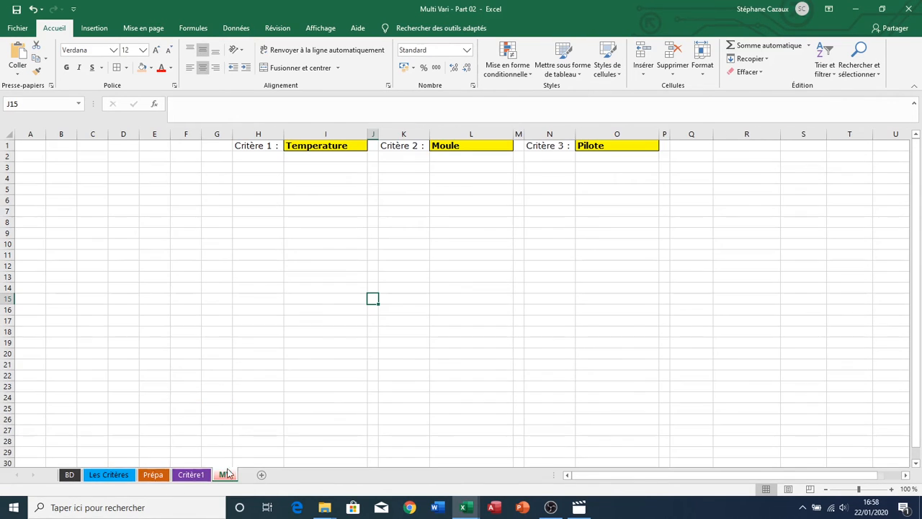
{"action": "left_click", "coordinate": [248, 179]}
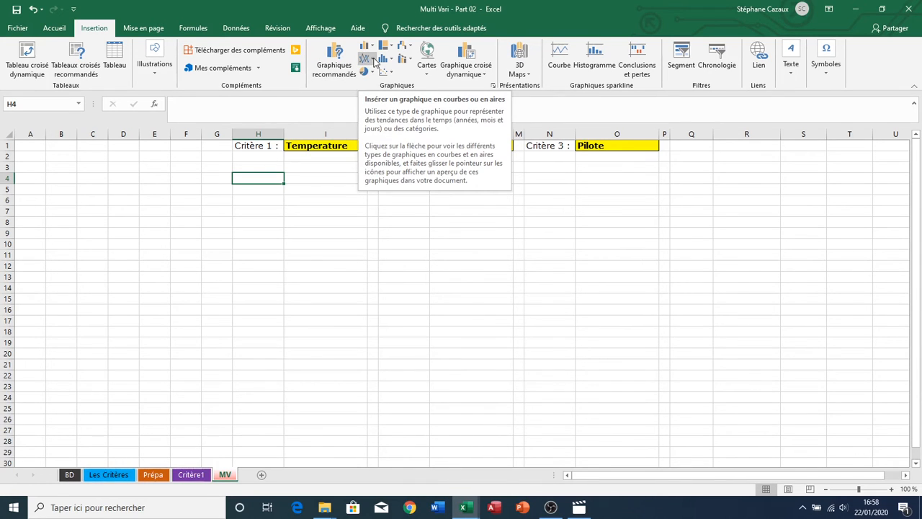
{"action": "left_click", "coordinate": [374, 64]}
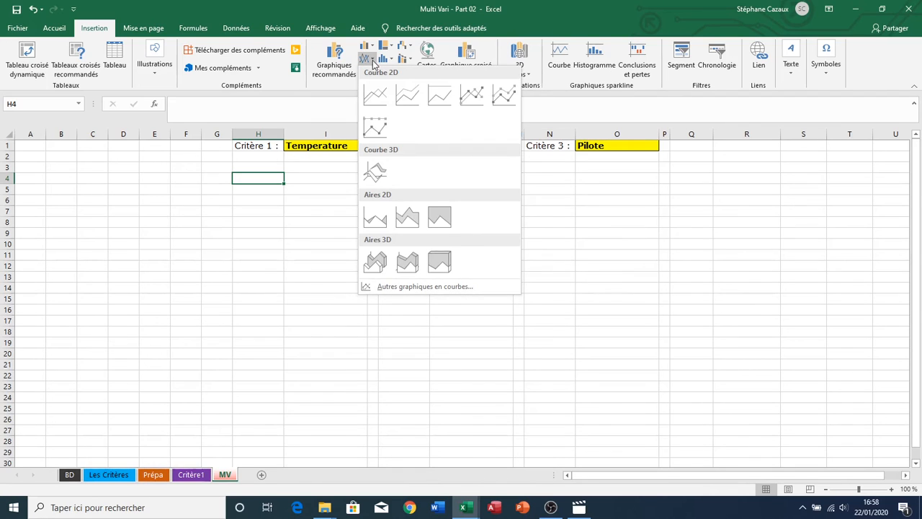
{"action": "left_click", "coordinate": [477, 95]}
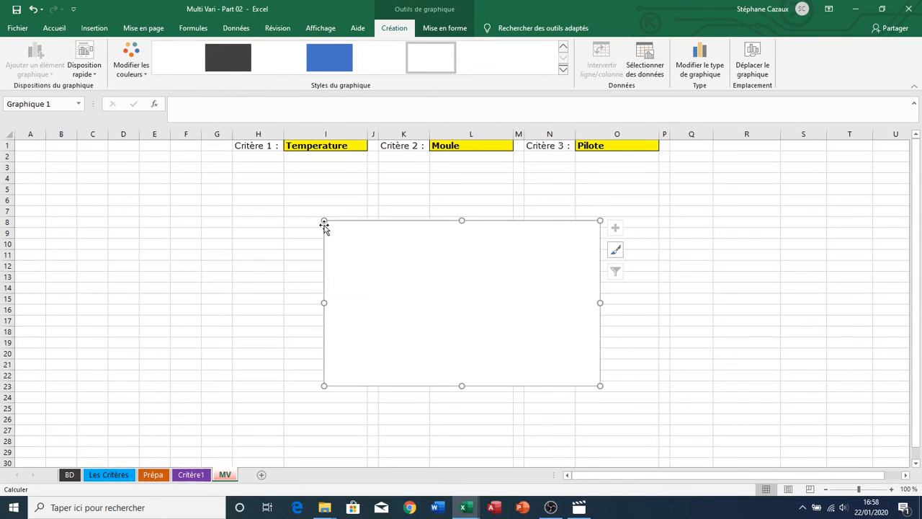
Step: Enlarge the empty chart on the MV sheet to cover about H3:R40, beneath the criteria cells, and deselect it
{"action": "left_click_drag", "start_coordinate": [323, 221], "coordinate": [232, 162]}
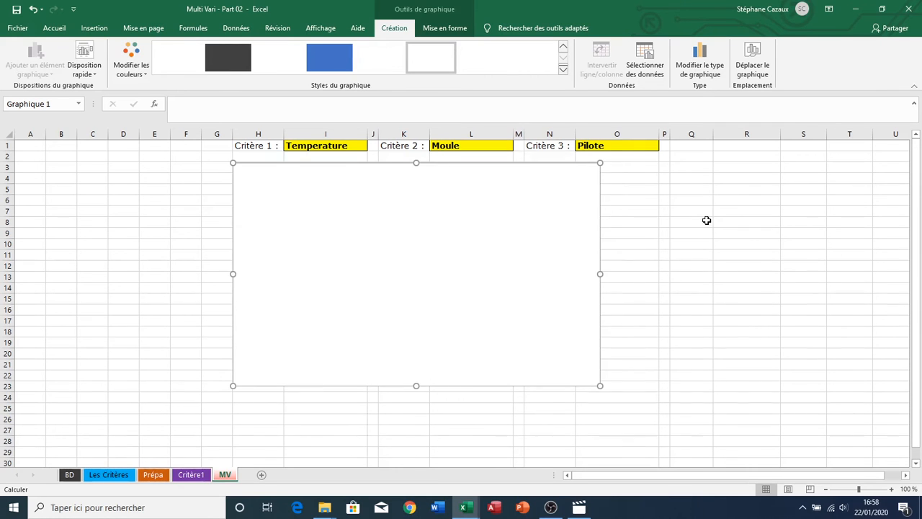
{"action": "scroll", "coordinate": [706, 219], "scroll_direction": "down", "scroll_amount": 1}
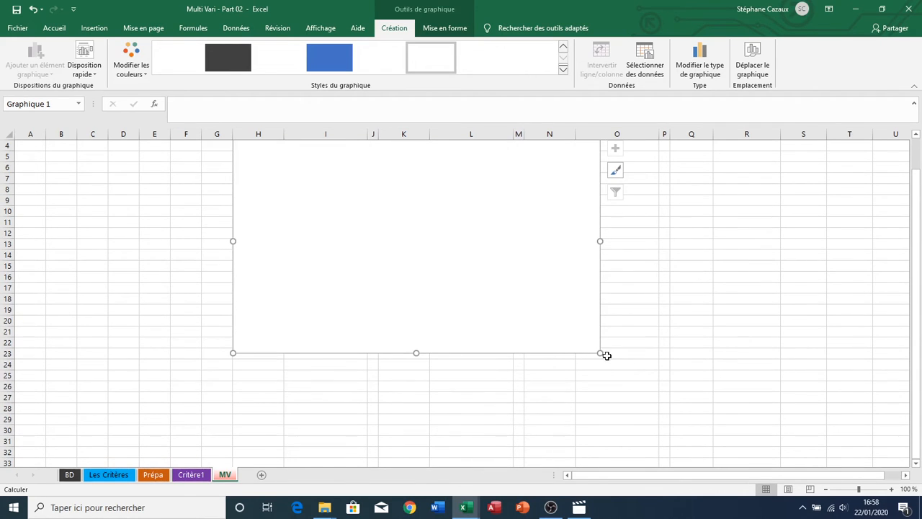
{"action": "scroll", "coordinate": [677, 286], "scroll_direction": "down", "scroll_amount": 5}
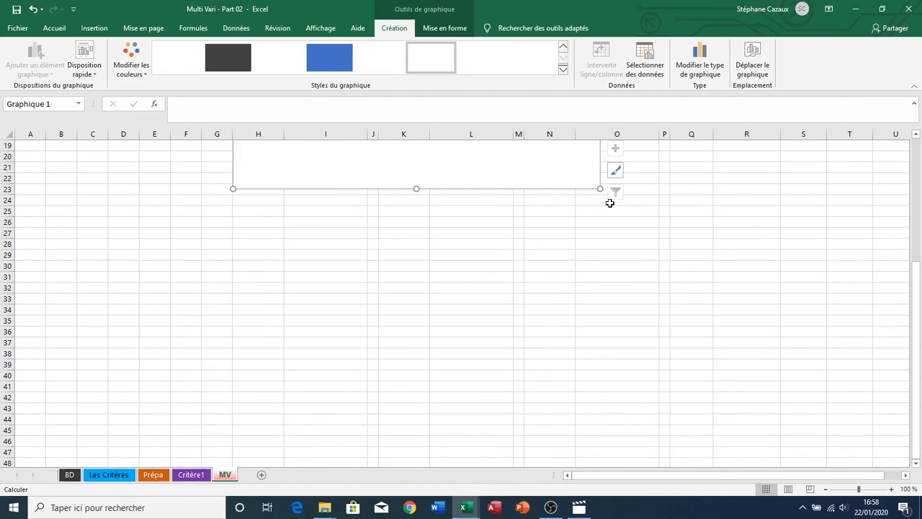
{"action": "left_click_drag", "start_coordinate": [600, 189], "coordinate": [778, 377]}
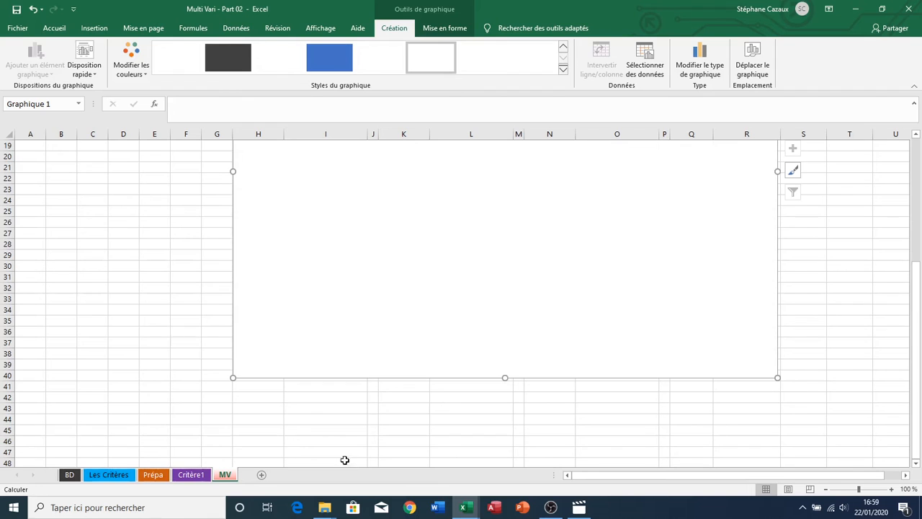
{"action": "left_click", "coordinate": [455, 437]}
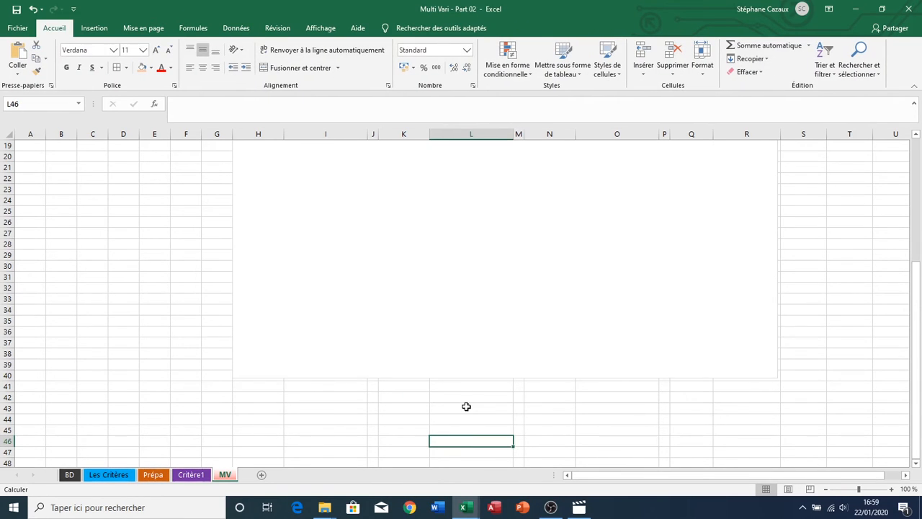
{"action": "scroll", "coordinate": [465, 405], "scroll_direction": "up", "scroll_amount": 6}
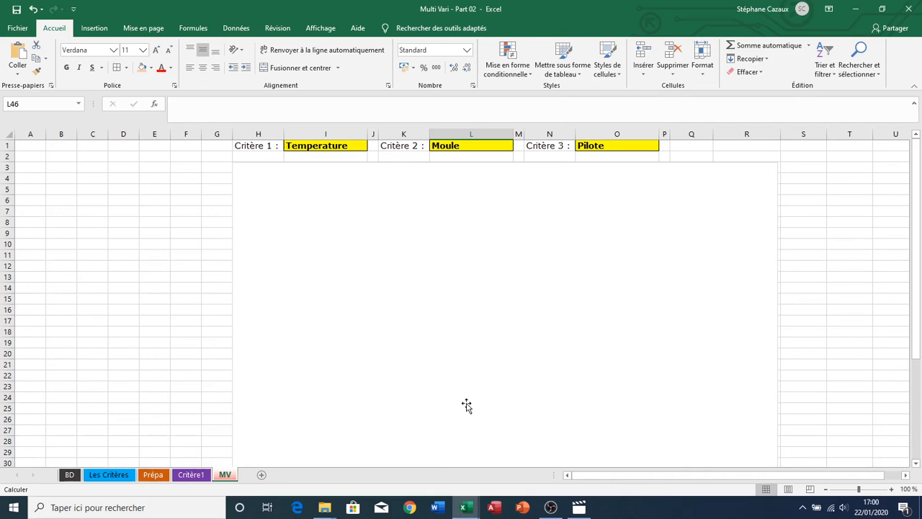
Step: Begin the formula in cell B28 of the Critère1 sheet with =droite(Gauche(Cellule("nomfichier";A1)
{"action": "left_click", "coordinate": [191, 474]}
{"action": "scroll", "coordinate": [350, 260], "scroll_direction": "down", "scroll_amount": 4}
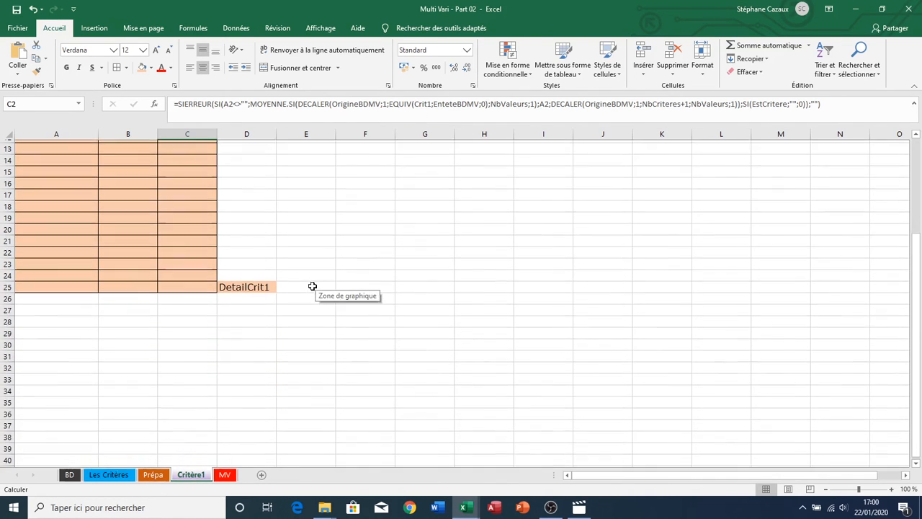
{"action": "left_click", "coordinate": [110, 322]}
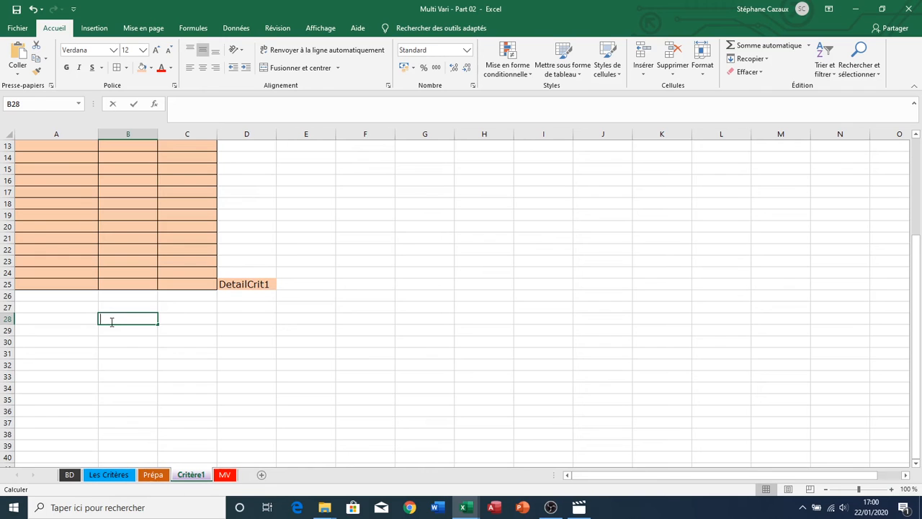
{"action": "type", "text": "="}
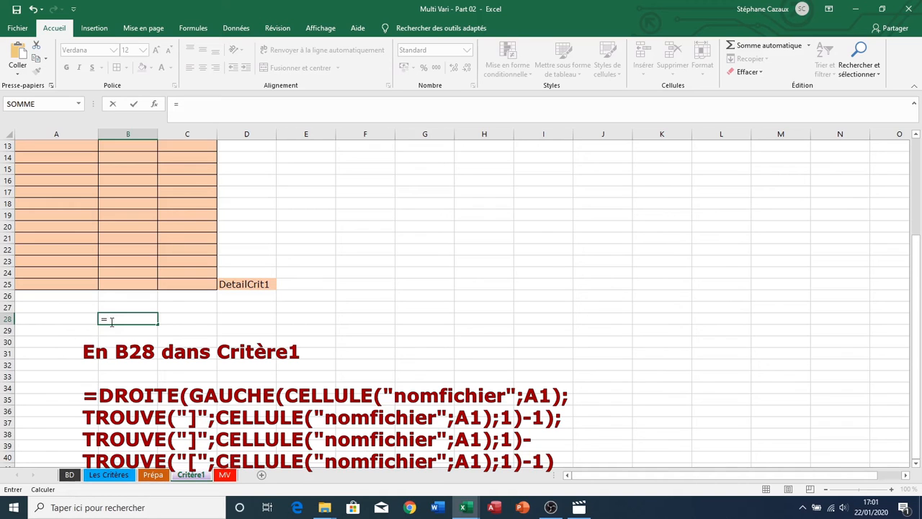
{"action": "type", "text": "droite("}
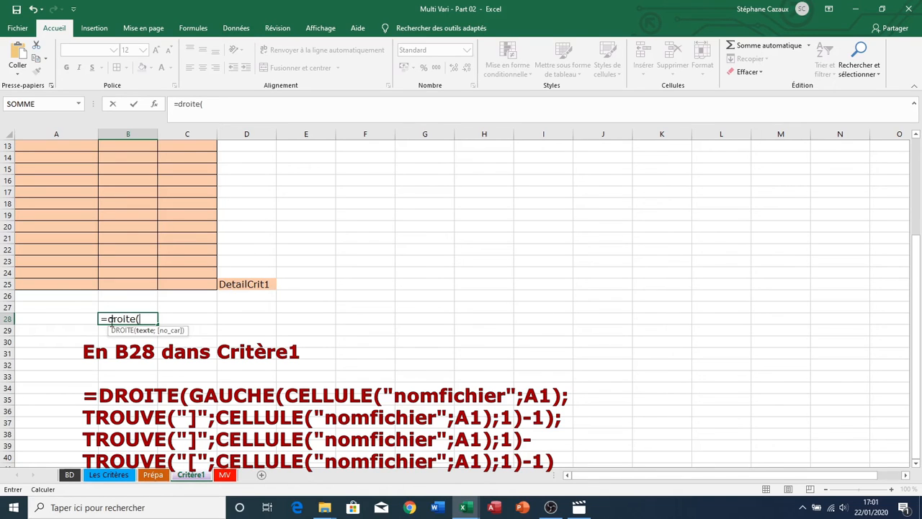
{"action": "type", "text": "Gauche"}
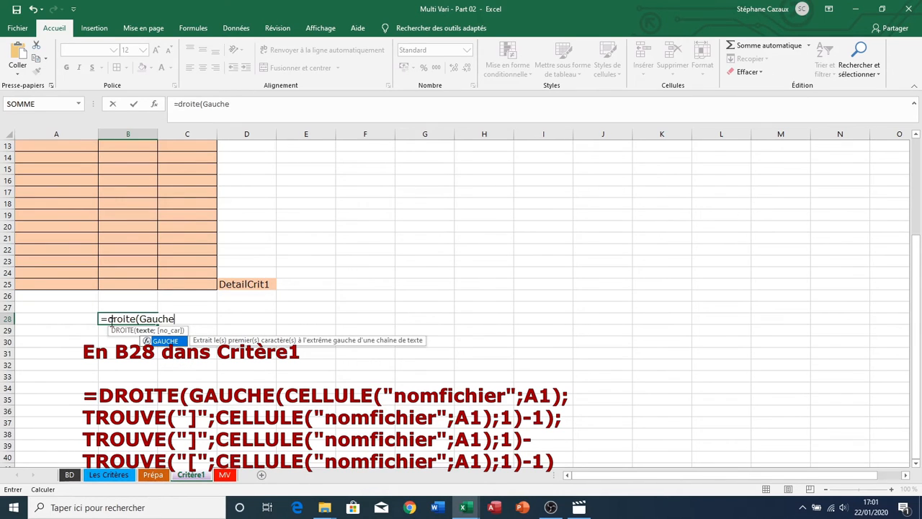
{"action": "type", "text": "(Cellule"}
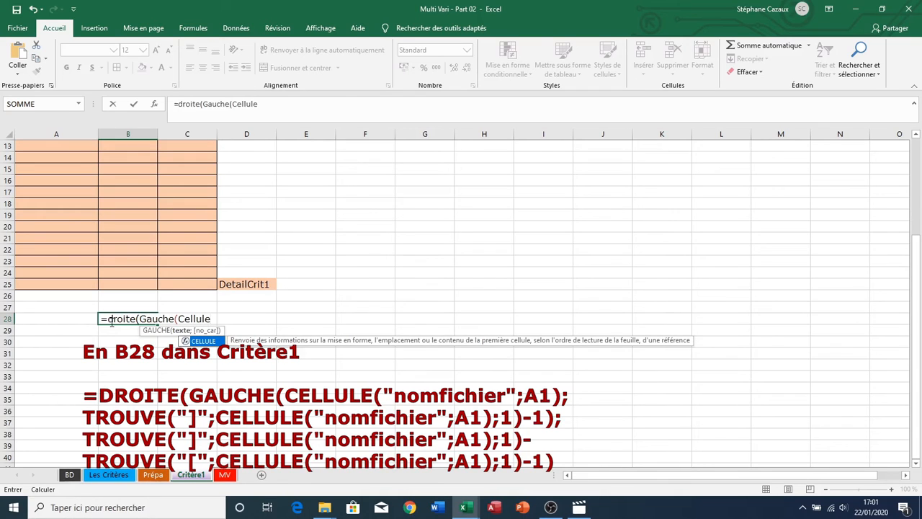
{"action": "type", "text": "("}
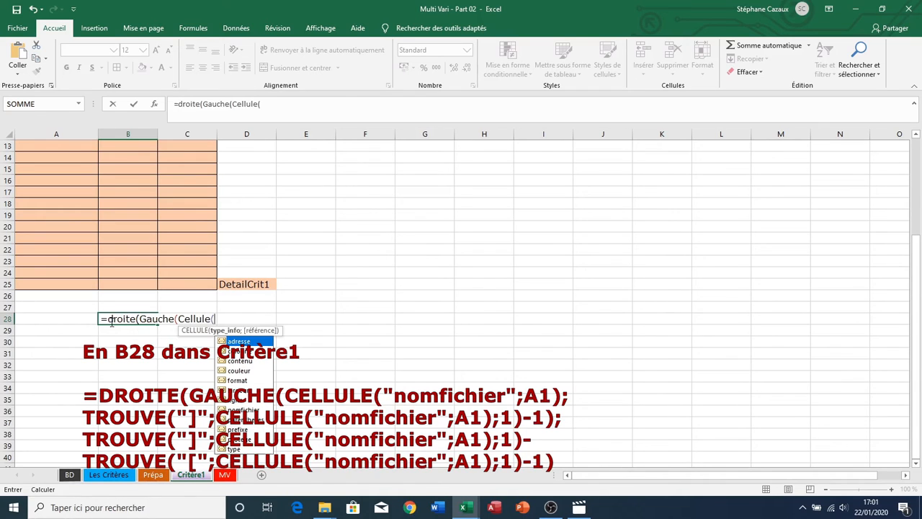
{"action": "type", "text": "\""}
{"action": "key", "text": "BackSpace"}
{"action": "type", "text": "nomfichier\";"}
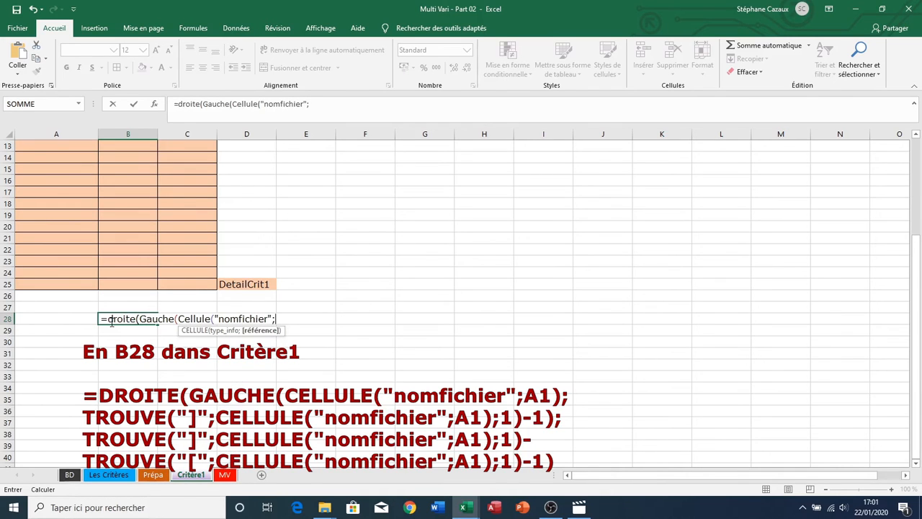
{"action": "type", "text": "A1)"}
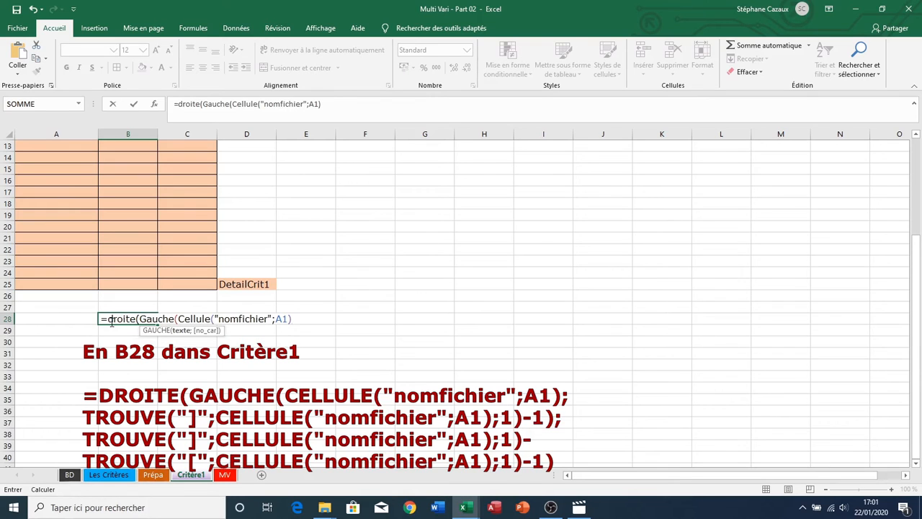
Step: Complete the Gauche function in B28 with ;Trouve("]";Cellule("nomfichier";A1);1)-1), reusing the existing Cellule arguments
{"action": "type", "text": ";Trouve("}
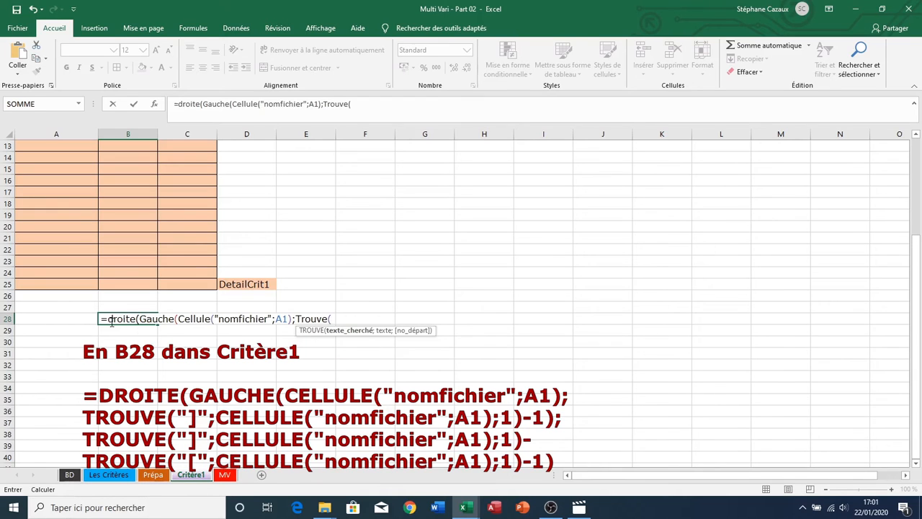
{"action": "type", "text": "\"]\";"}
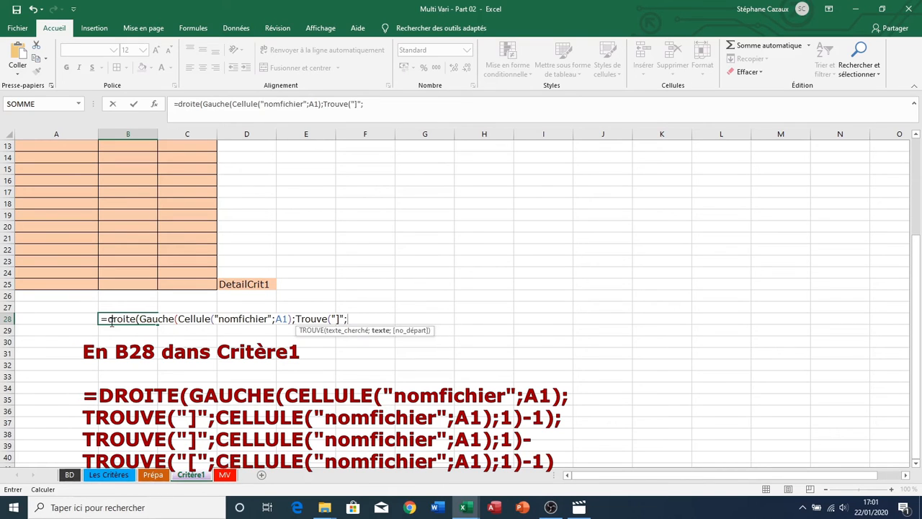
{"action": "type", "text": "Cellule"}
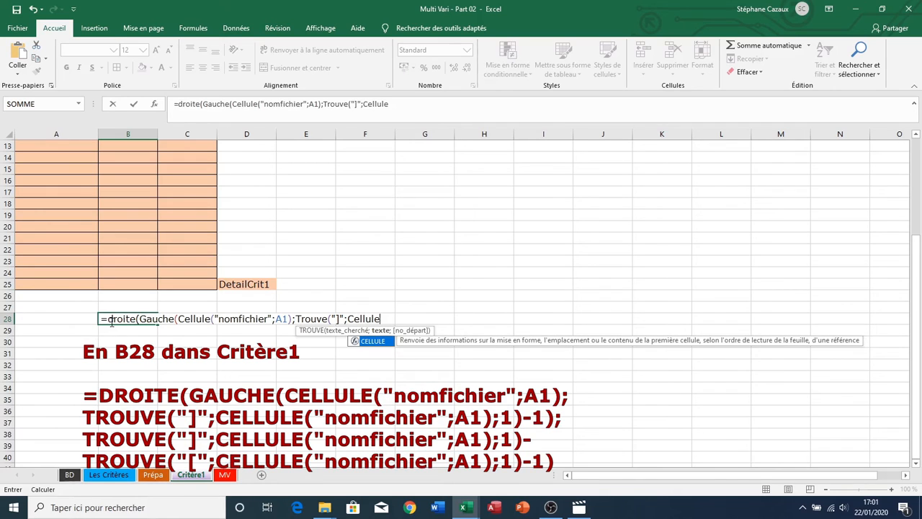
{"action": "type", "text": "("}
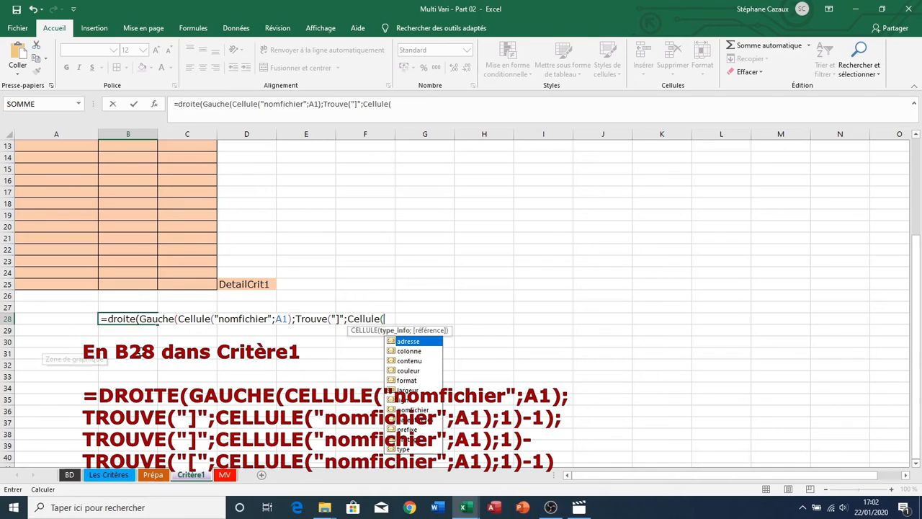
{"action": "left_click", "coordinate": [263, 103]}
{"action": "left_click_drag", "start_coordinate": [264, 103], "coordinate": [324, 105]}
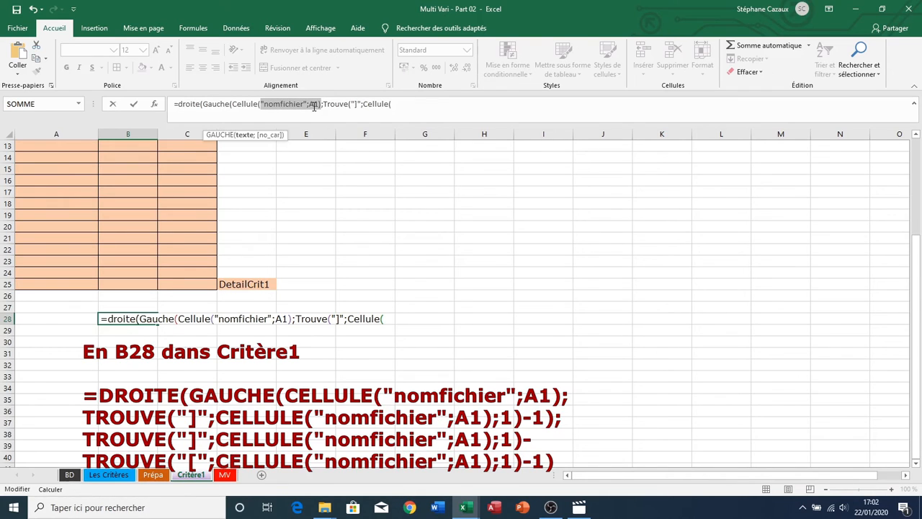
{"action": "right_click", "coordinate": [314, 106]}
{"action": "left_click", "coordinate": [343, 127]}
{"action": "key", "text": "ctrl+v"}
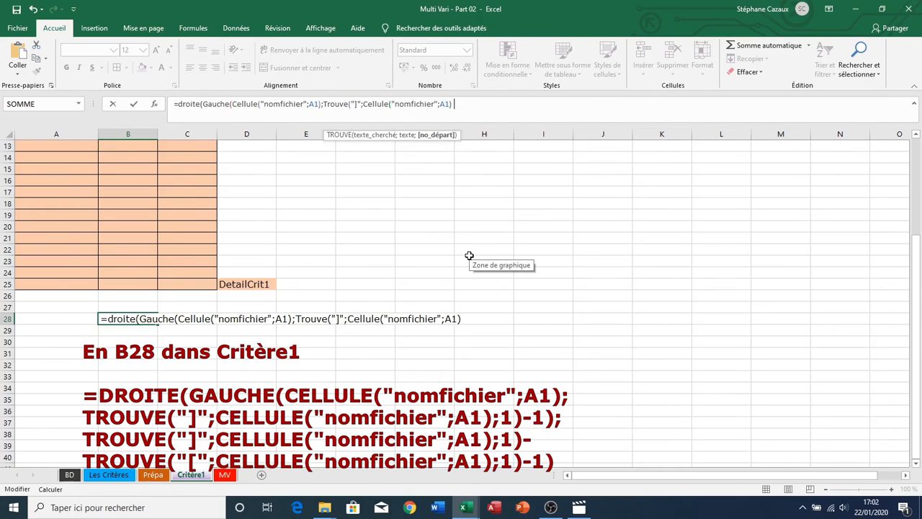
{"action": "type", "text": "1)"}
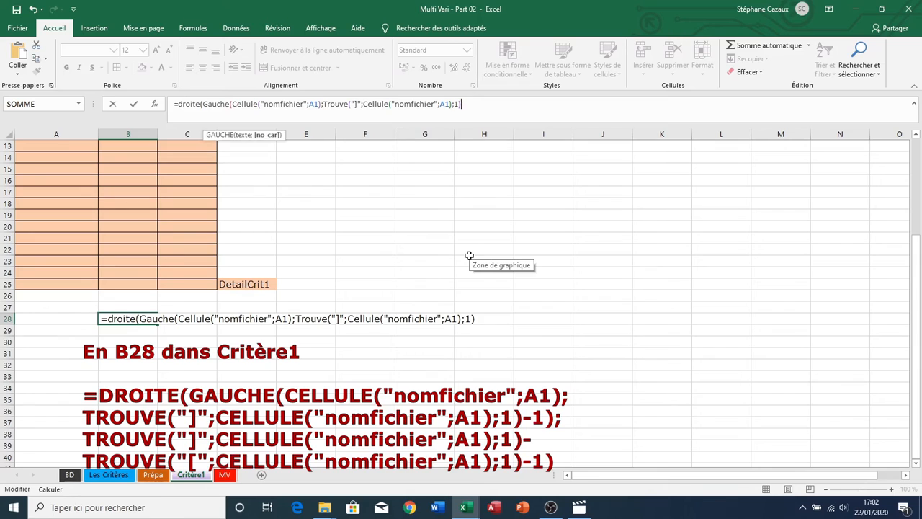
{"action": "type", "text": "-1)"}
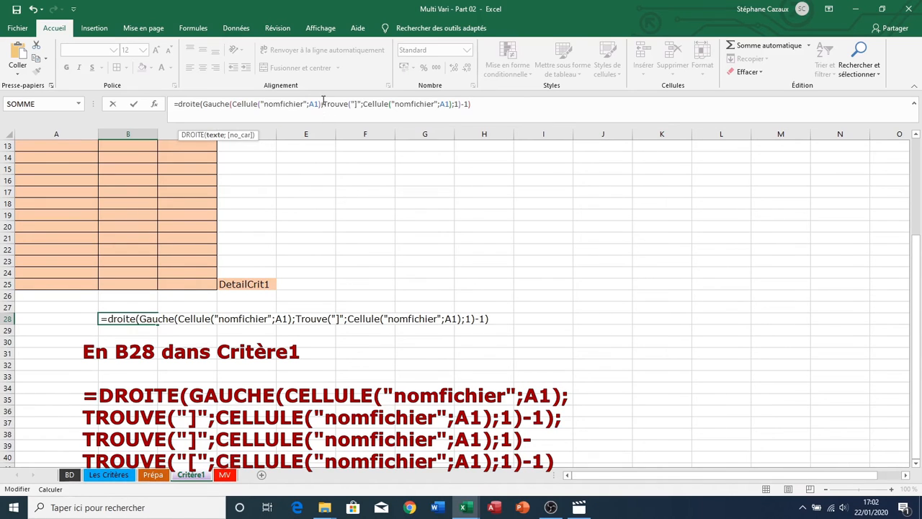
Step: Continue the B28 formula with ;Trouve("]";Cellule("nomfichier";A1);1)- by reusing the existing Trouve text, and remove the duplicate semicolon
{"action": "left_click_drag", "start_coordinate": [340, 104], "coordinate": [320, 104]}
{"action": "left_click_drag", "start_coordinate": [322, 104], "coordinate": [453, 104]}
{"action": "right_click", "coordinate": [435, 104]}
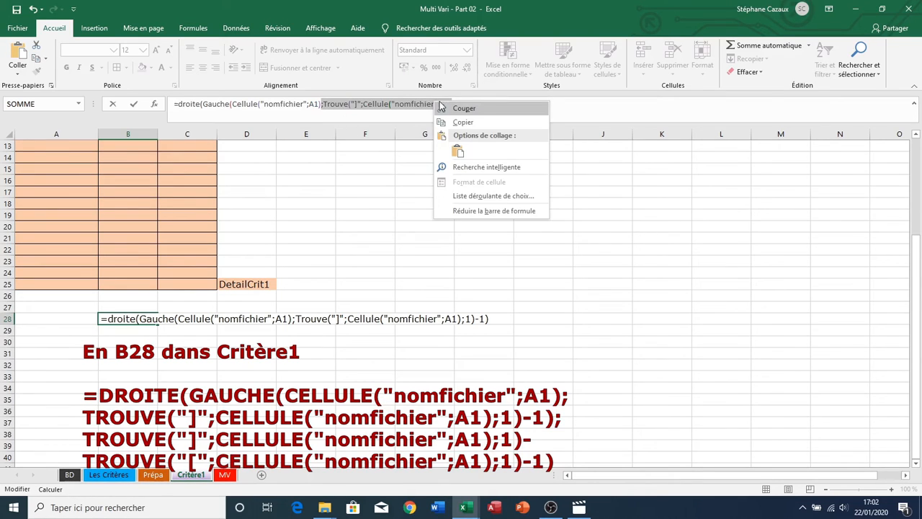
{"action": "left_click", "coordinate": [461, 119]}
{"action": "left_click", "coordinate": [487, 104]}
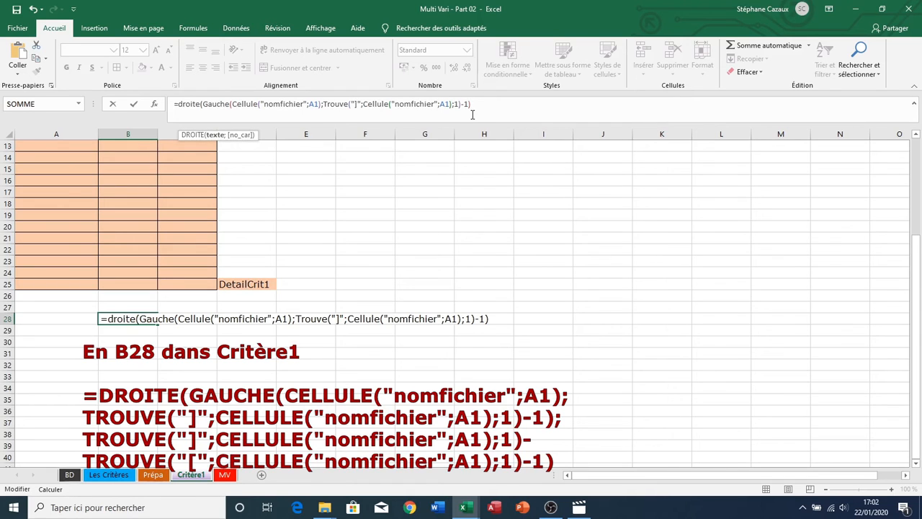
{"action": "type", "text": ";"}
{"action": "key", "text": "ctrl+v"}
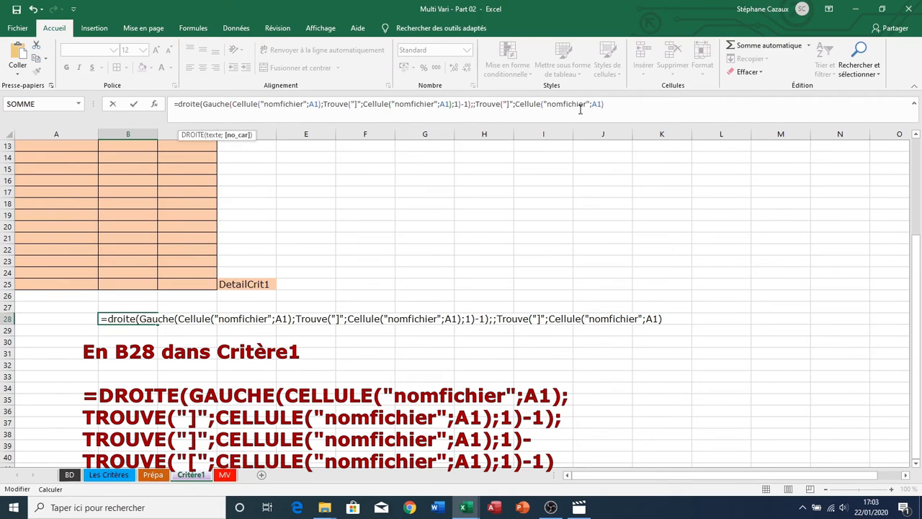
{"action": "type", "text": ";"}
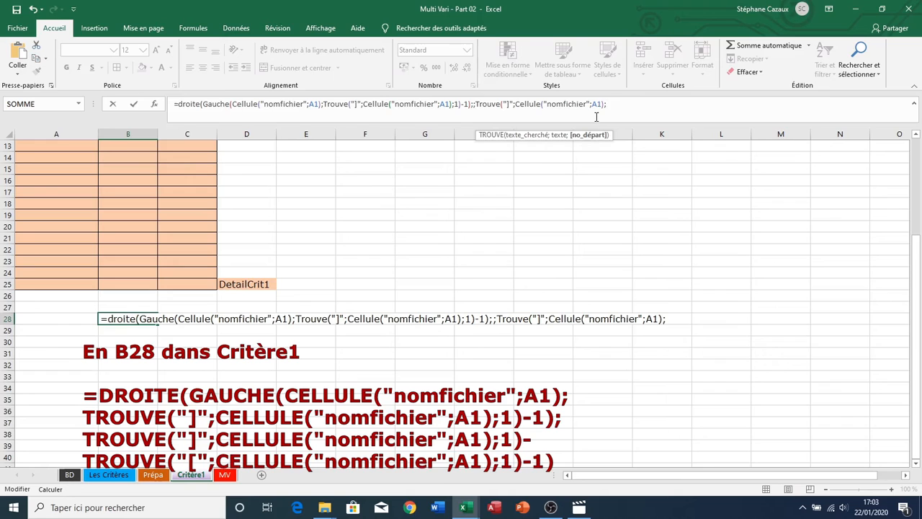
{"action": "type", "text": "1)-"}
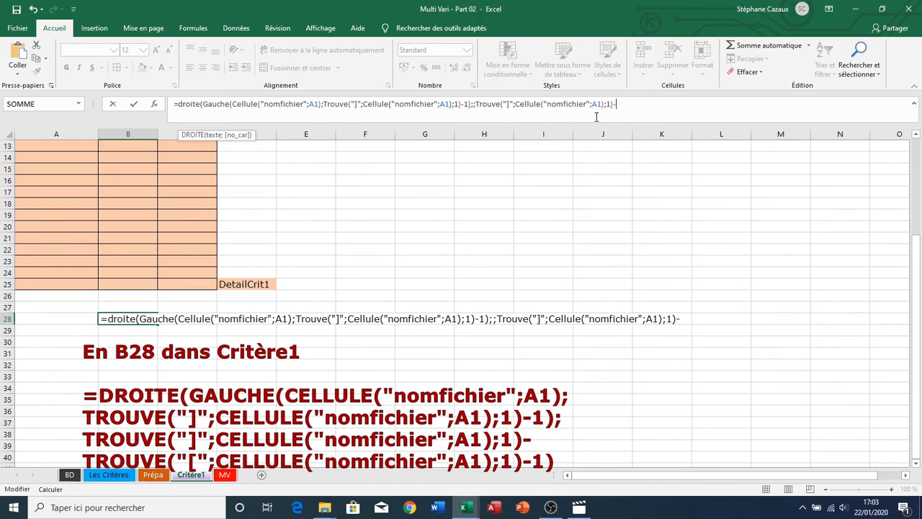
{"action": "left_click", "coordinate": [474, 104]}
{"action": "key", "text": "BackSpace"}
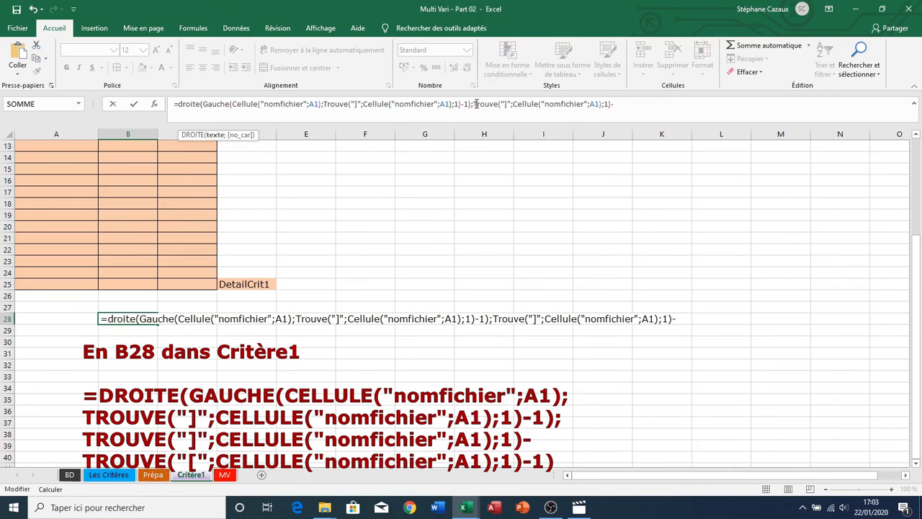
Step: Append a copy of Trouve("]";Cellule("nomfichier";A1);1 to the B28 formula, changing its searched character to "["
{"action": "left_click_drag", "start_coordinate": [473, 105], "coordinate": [611, 106]}
{"action": "right_click", "coordinate": [576, 105]}
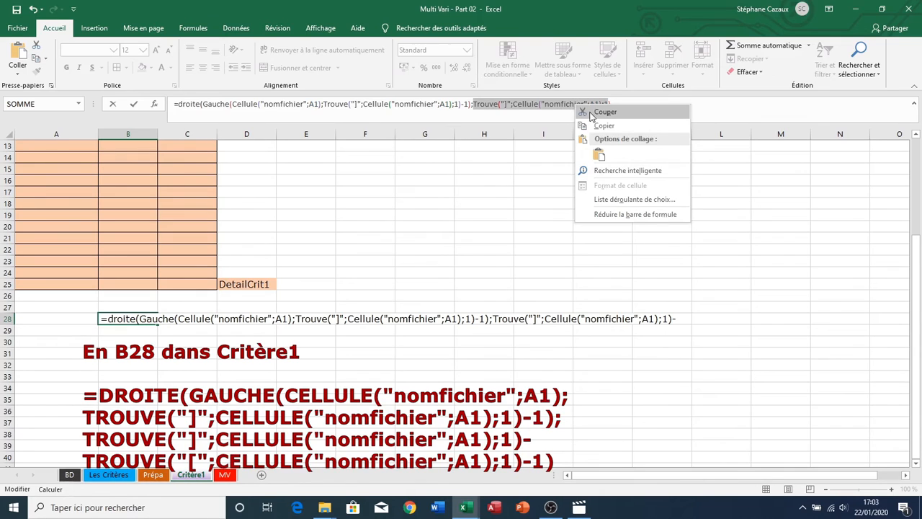
{"action": "left_click", "coordinate": [599, 126]}
{"action": "left_click", "coordinate": [621, 103]}
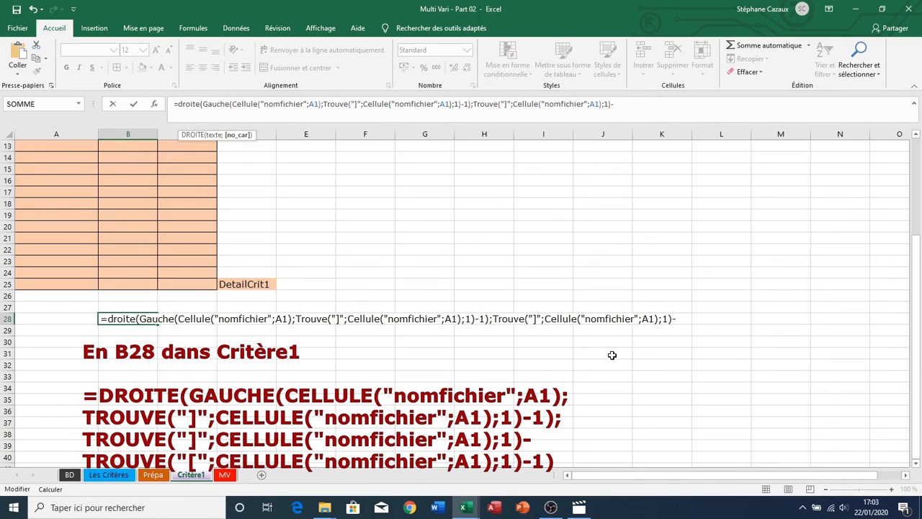
{"action": "key", "text": "ctrl+v"}
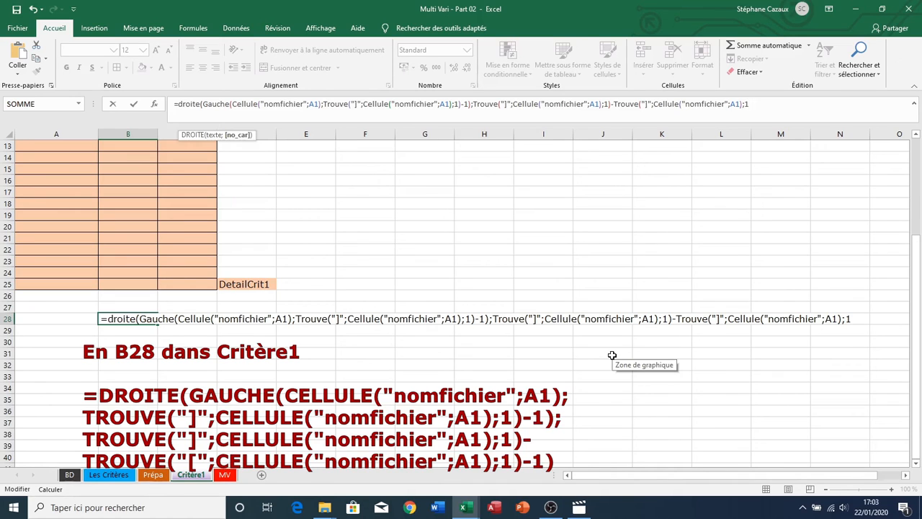
{"action": "left_click", "coordinate": [647, 105]}
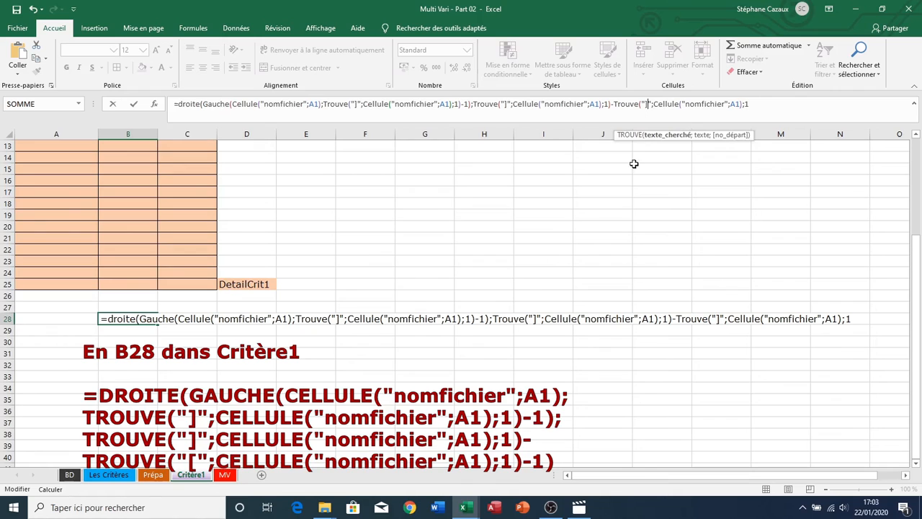
{"action": "key", "text": "BackSpace"}
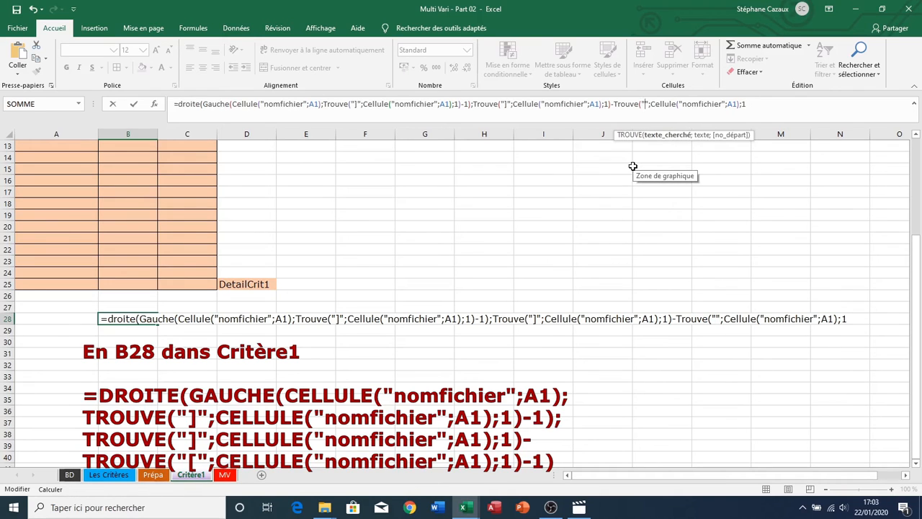
{"action": "type", "text": "["}
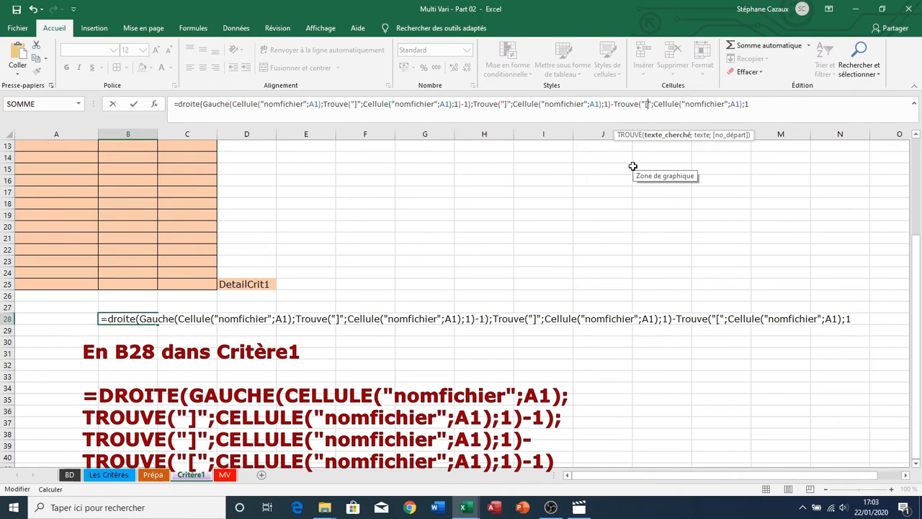
Step: Close the B28 formula with )-1) after the last Trouve argument and validate it
{"action": "left_click", "coordinate": [749, 104]}
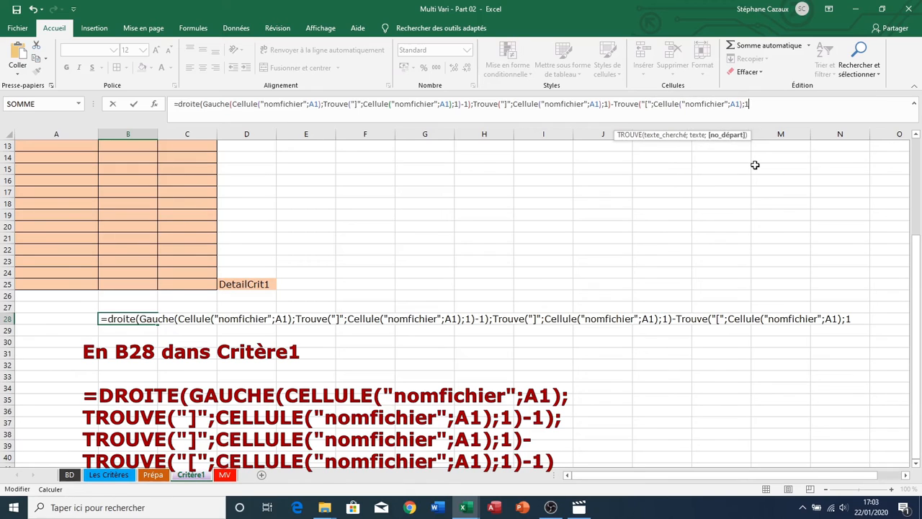
{"action": "type", "text": ");"}
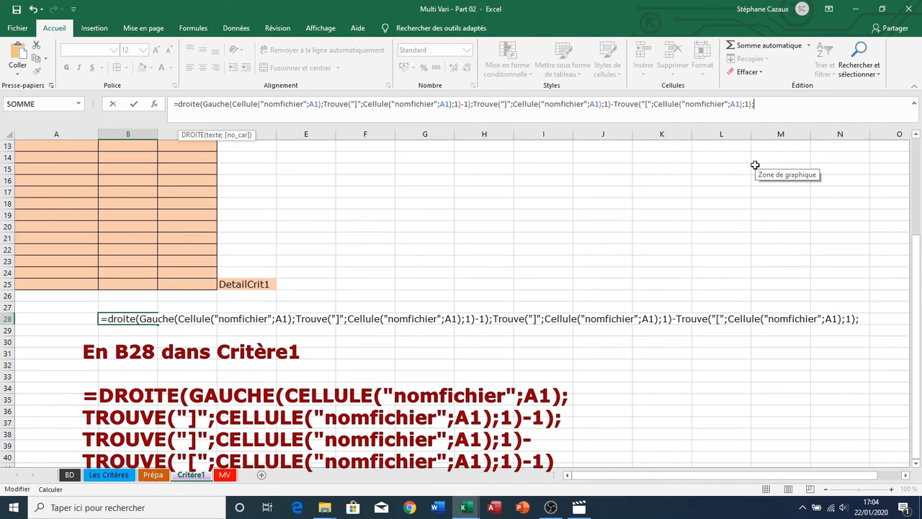
{"action": "key", "text": "BackSpace"}
{"action": "type", "text": "-1)"}
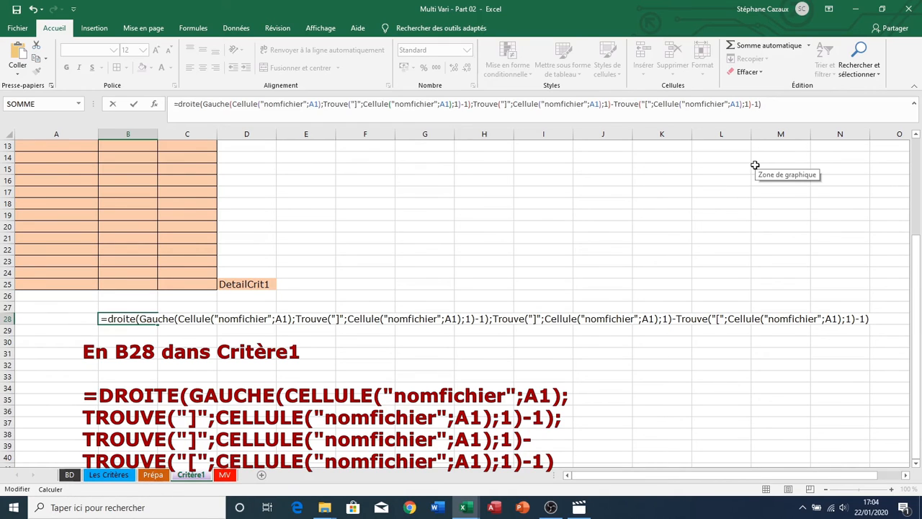
{"action": "key", "text": "ctrl+Return"}
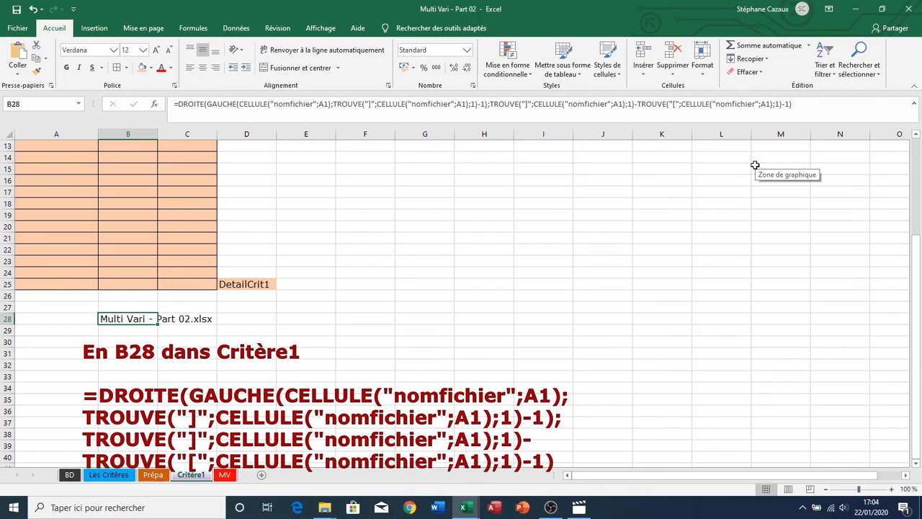
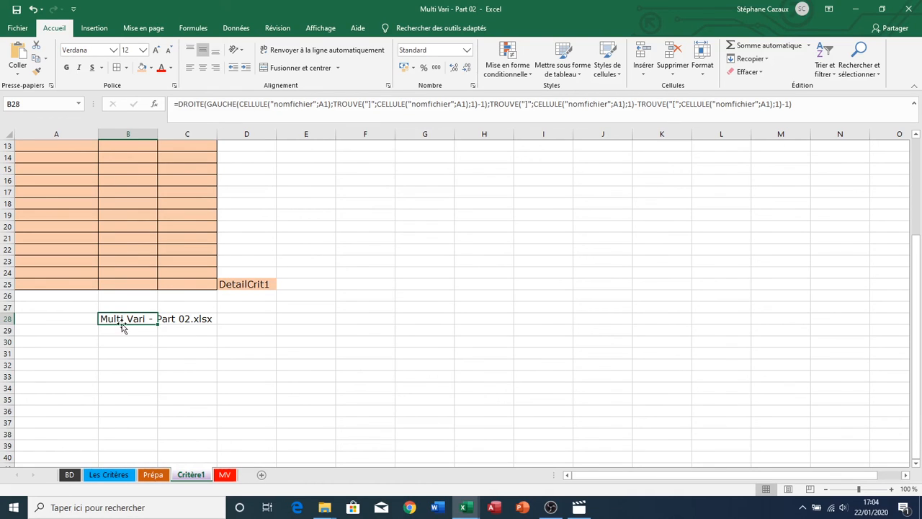
Step: Preview the evaluated result of the B28 formula in place, leaving the cell without saving the edit
{"action": "left_click", "coordinate": [394, 112]}
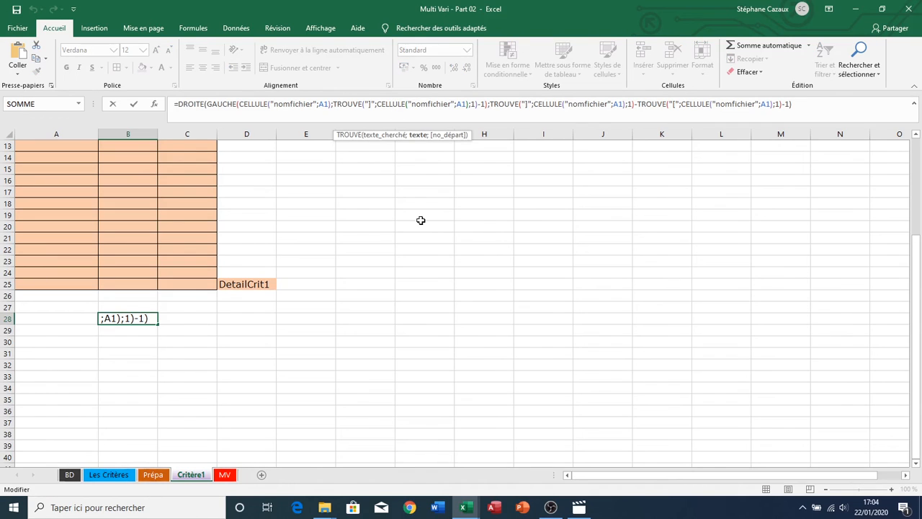
{"action": "key", "text": "F9"}
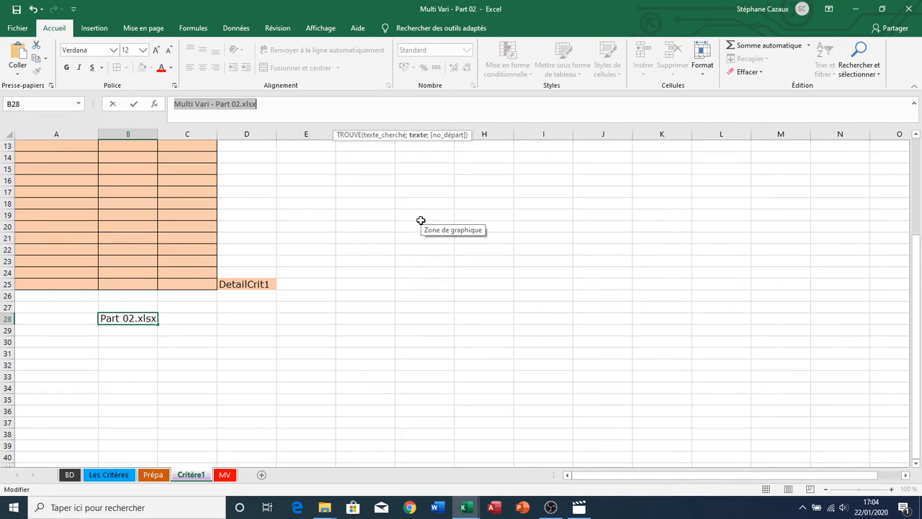
{"action": "key", "text": "Escape"}
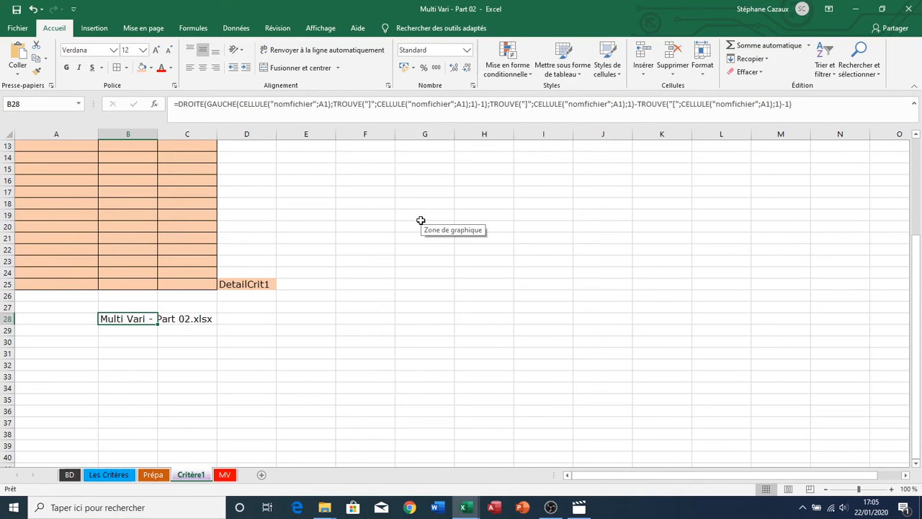
Step: Add a data series named Critere1 to the empty chart on the MV sheet
{"action": "scroll", "coordinate": [301, 340], "scroll_direction": "up", "scroll_amount": 3}
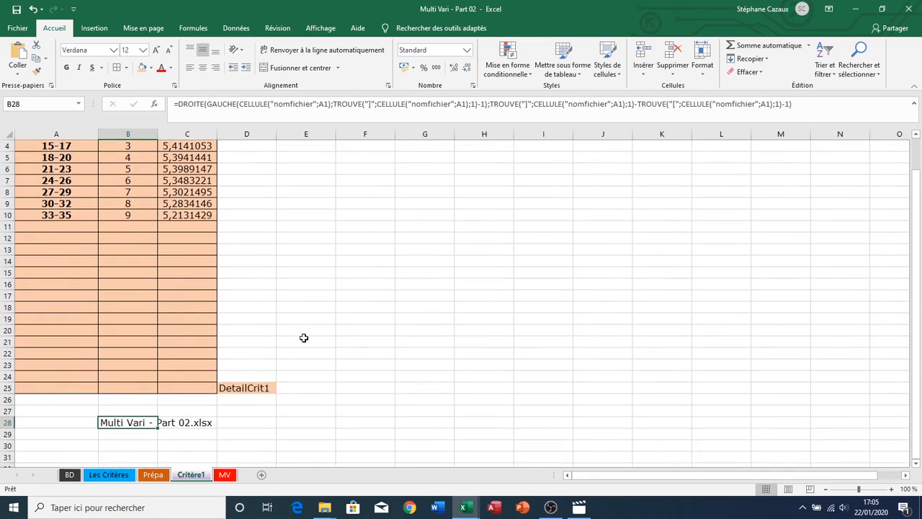
{"action": "scroll", "coordinate": [303, 337], "scroll_direction": "up", "scroll_amount": 1}
{"action": "left_click", "coordinate": [225, 474]}
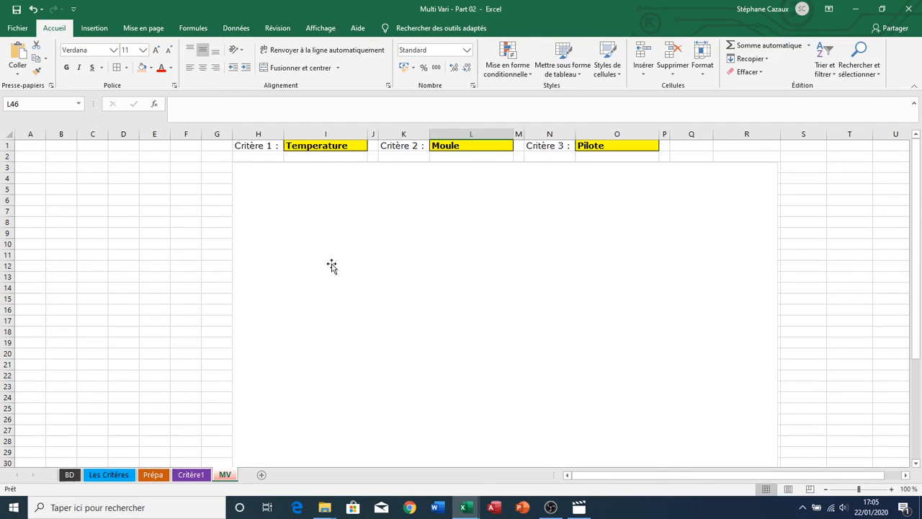
{"action": "left_click", "coordinate": [387, 236]}
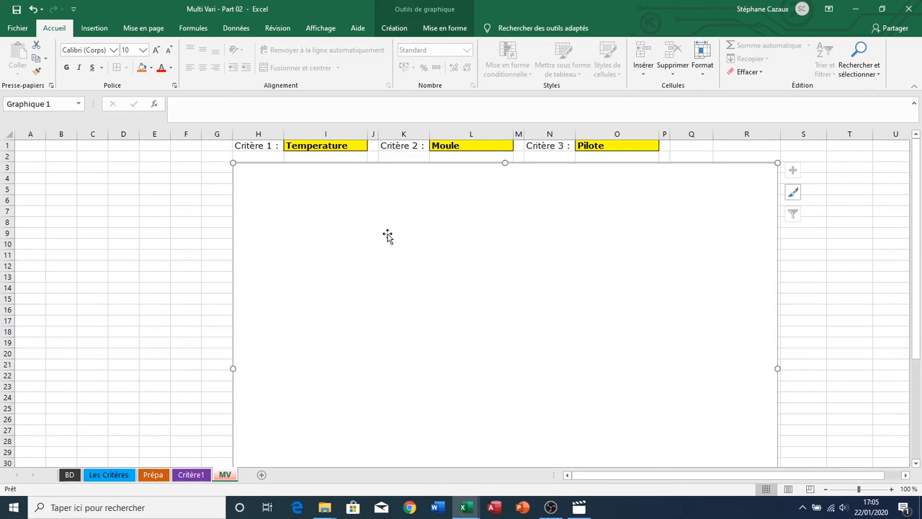
{"action": "right_click", "coordinate": [387, 236]}
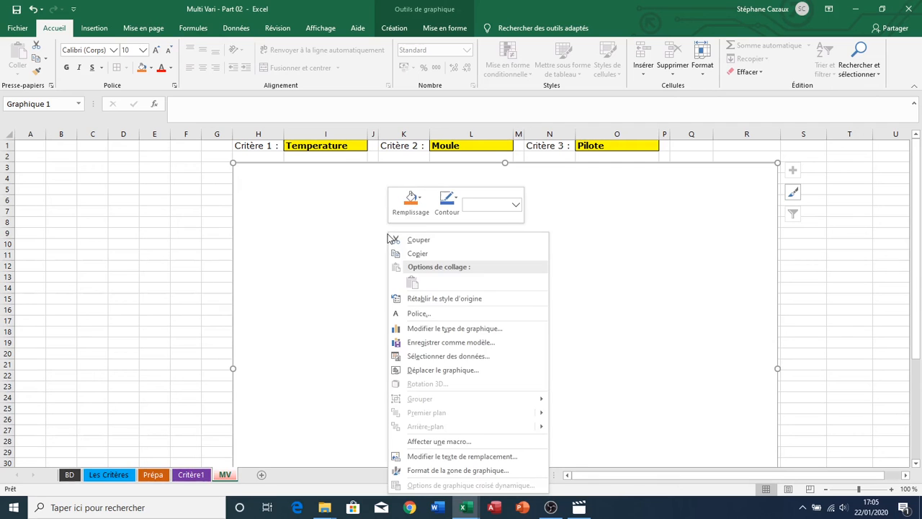
{"action": "left_click", "coordinate": [418, 359]}
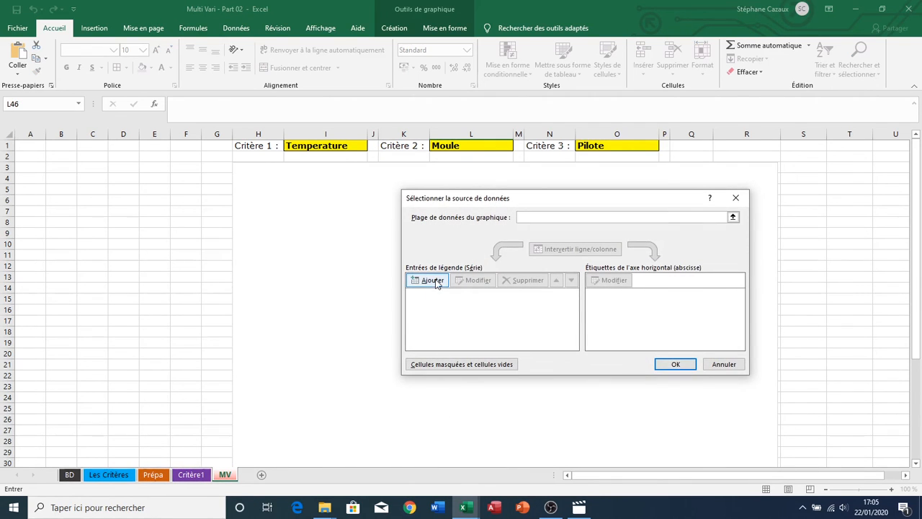
{"action": "left_click", "coordinate": [434, 281]}
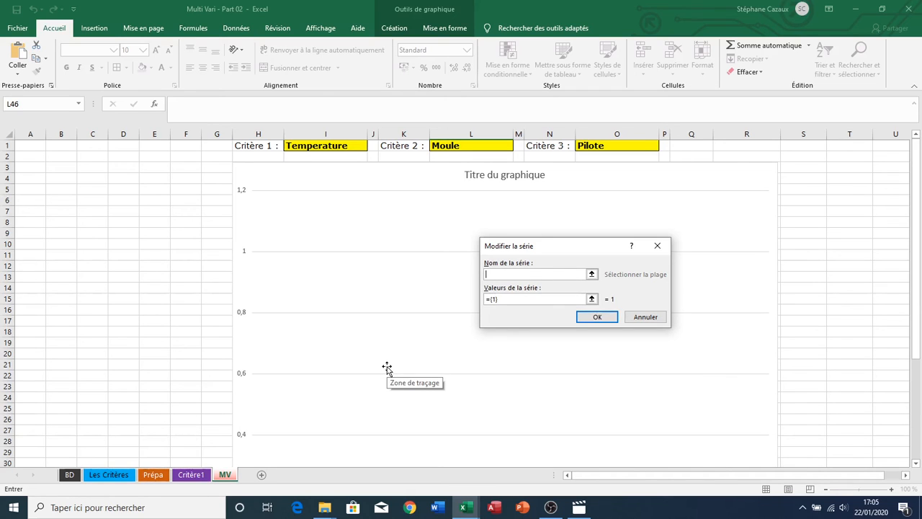
{"action": "type", "text": "Critere1"}
{"action": "key", "text": "Tab"}
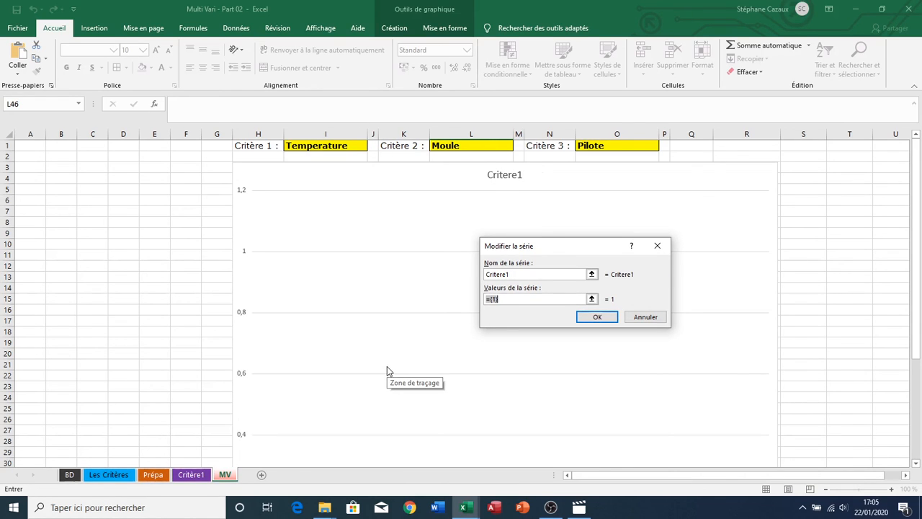
Step: Set the series values to ='Multi Vari - Part 02.xlsx'!YCrit1, picking YCrit1 from the defined names, and validate the data source
{"action": "type", "text": "="}
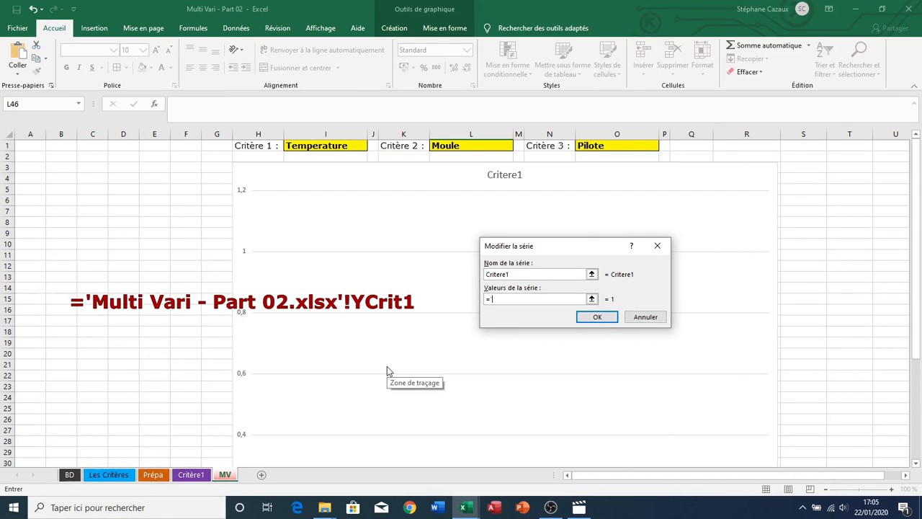
{"action": "type", "text": "'Multi Vari - Part 02.xlsx"}
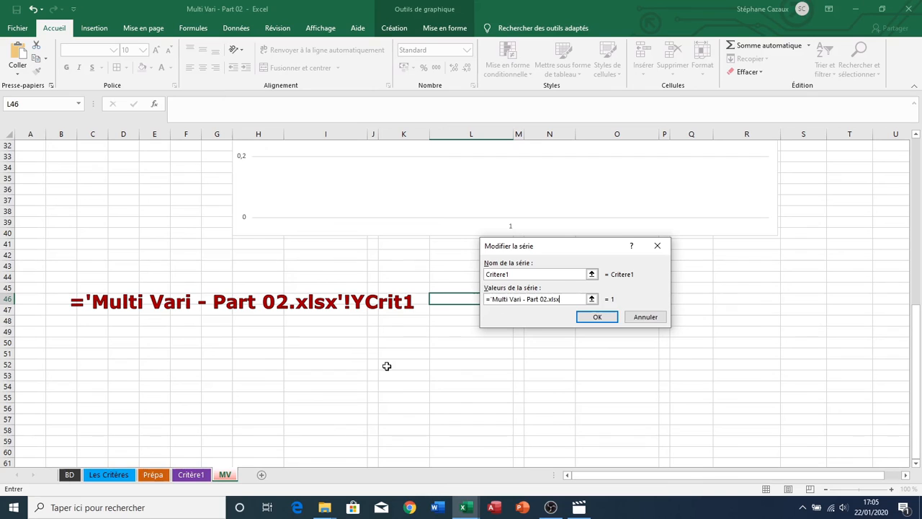
{"action": "type", "text": "'!"}
{"action": "key", "text": "F3"}
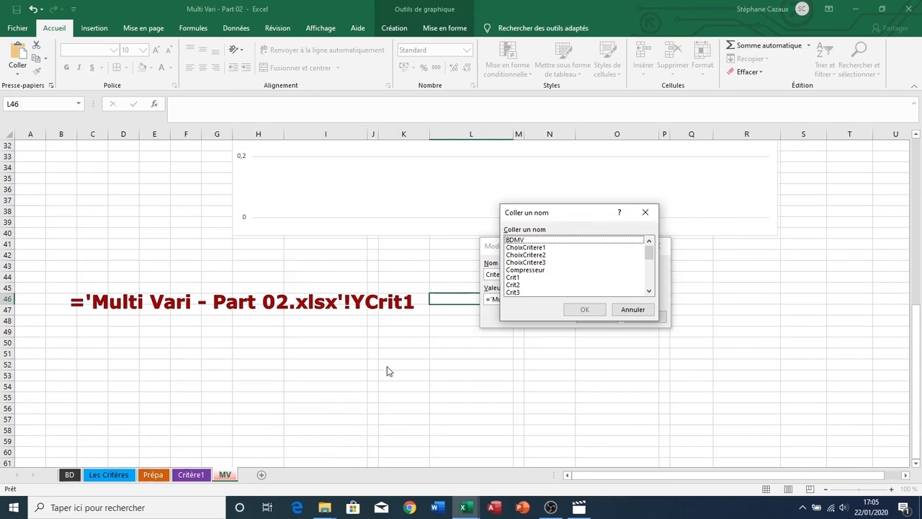
{"action": "key", "text": "y"}
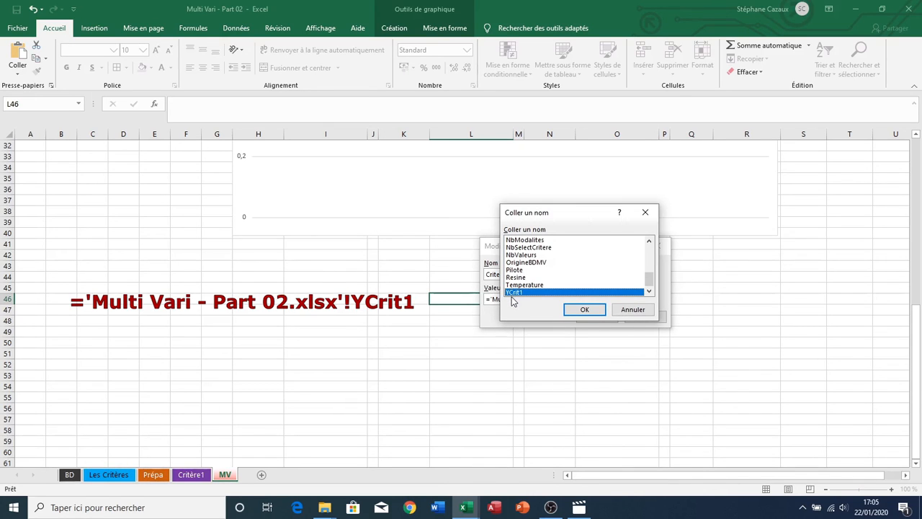
{"action": "double_click", "coordinate": [515, 292]}
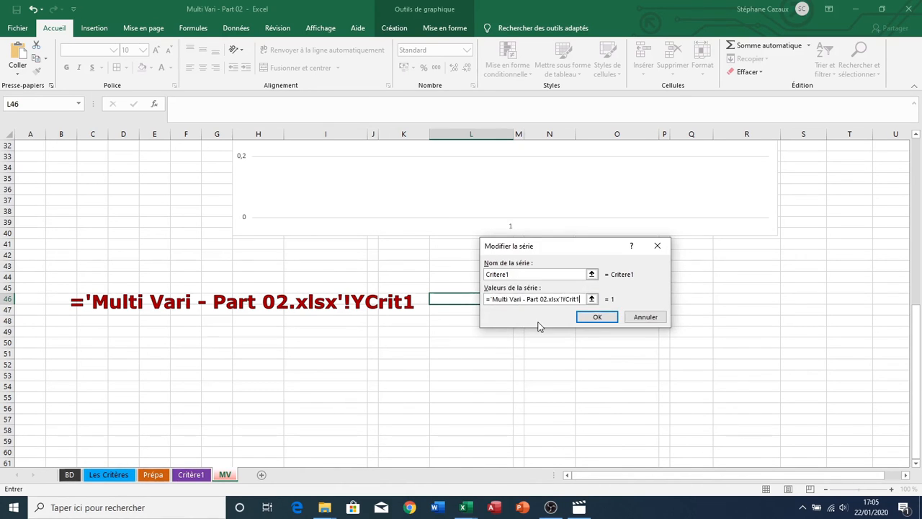
{"action": "left_click", "coordinate": [585, 320]}
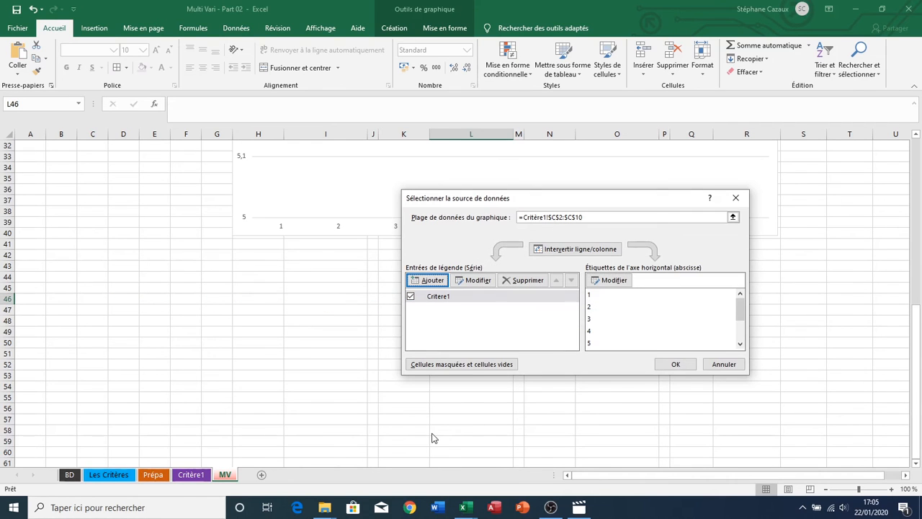
{"action": "left_click", "coordinate": [673, 365]}
Step: Delete the Critere1 title from the chart on the MV sheet and deselect the chart
{"action": "scroll", "coordinate": [430, 325], "scroll_direction": "up", "scroll_amount": 6}
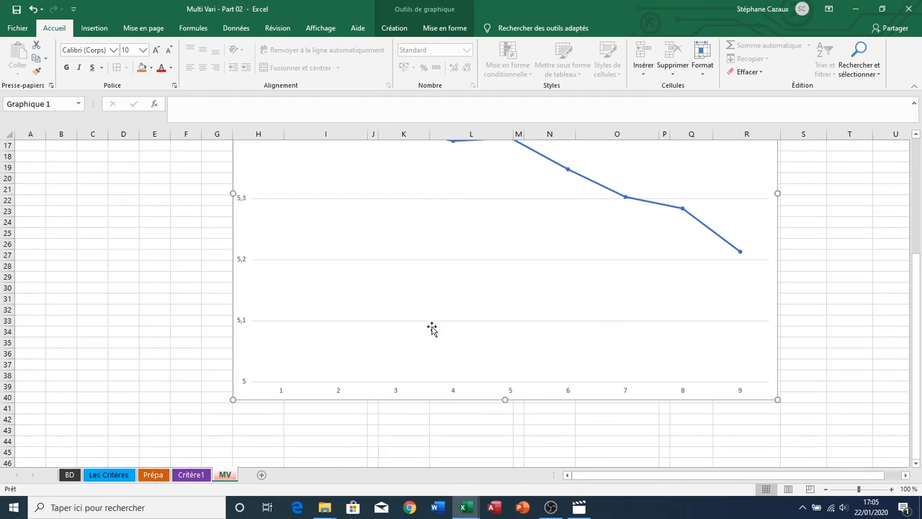
{"action": "scroll", "coordinate": [431, 328], "scroll_direction": "up", "scroll_amount": 3}
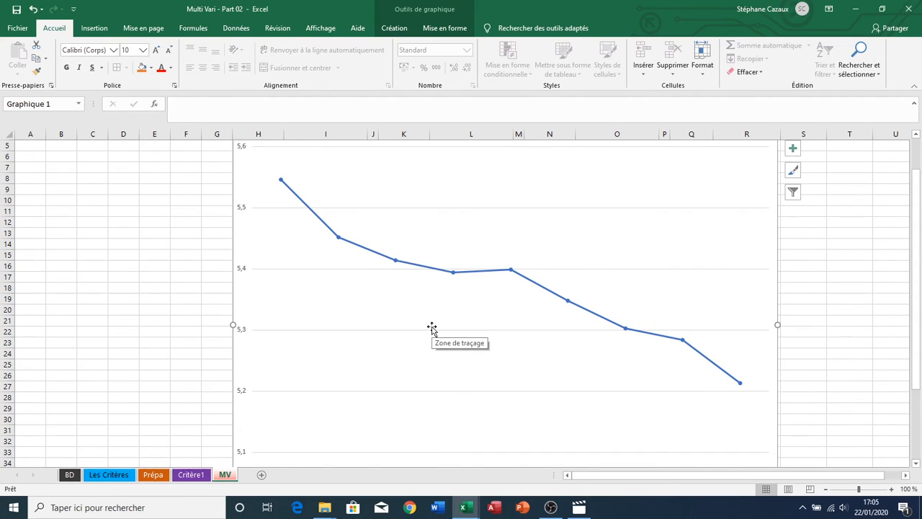
{"action": "scroll", "coordinate": [432, 328], "scroll_direction": "up", "scroll_amount": 2}
{"action": "left_click", "coordinate": [511, 175]}
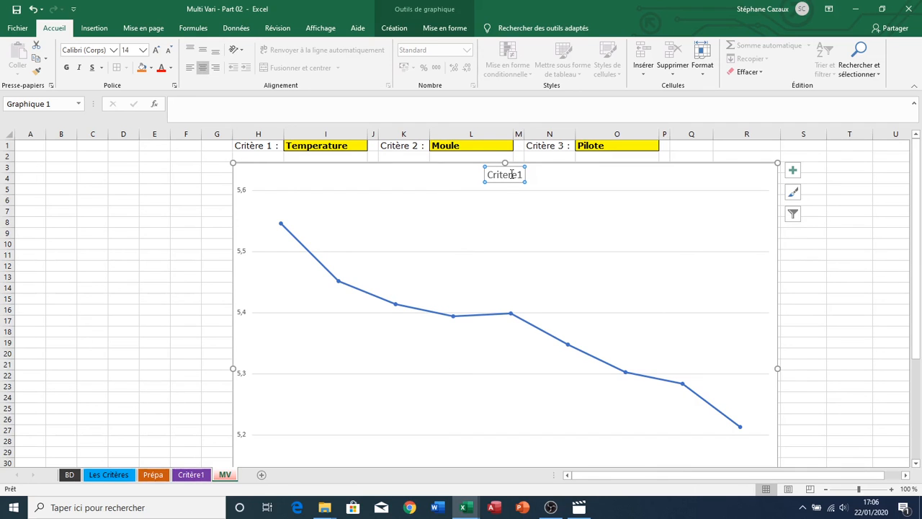
{"action": "key", "text": "Delete"}
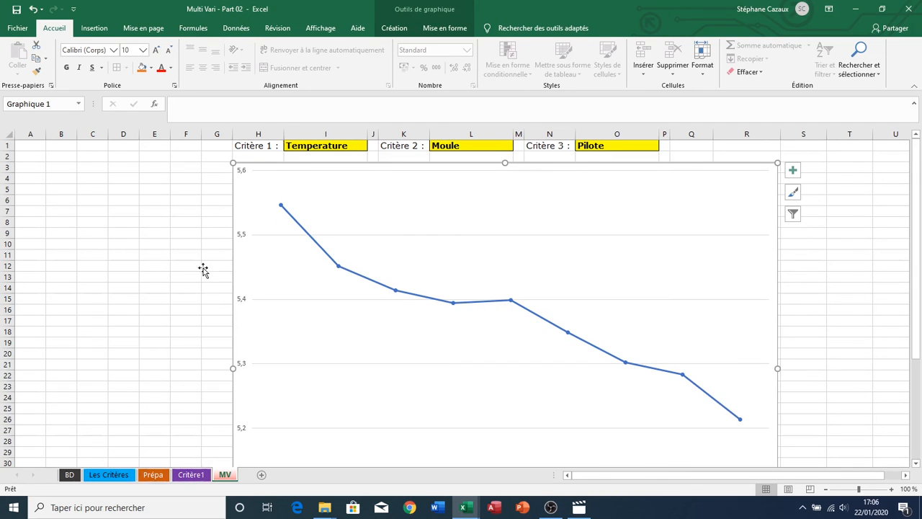
{"action": "left_click", "coordinate": [119, 265]}
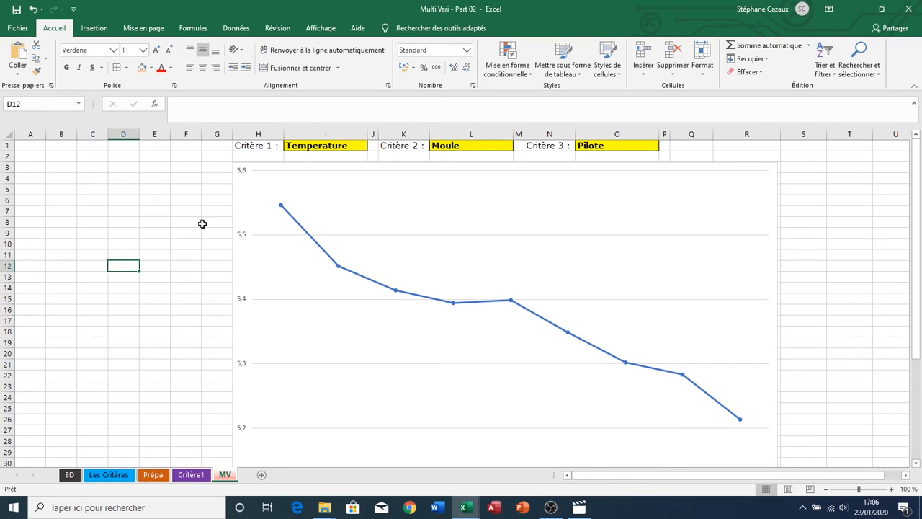
Step: Clear the Critère 3 and Critère 2 choices above the chart, and select the Critère 1 cell
{"action": "left_click", "coordinate": [625, 148]}
{"action": "key", "text": "Delete"}
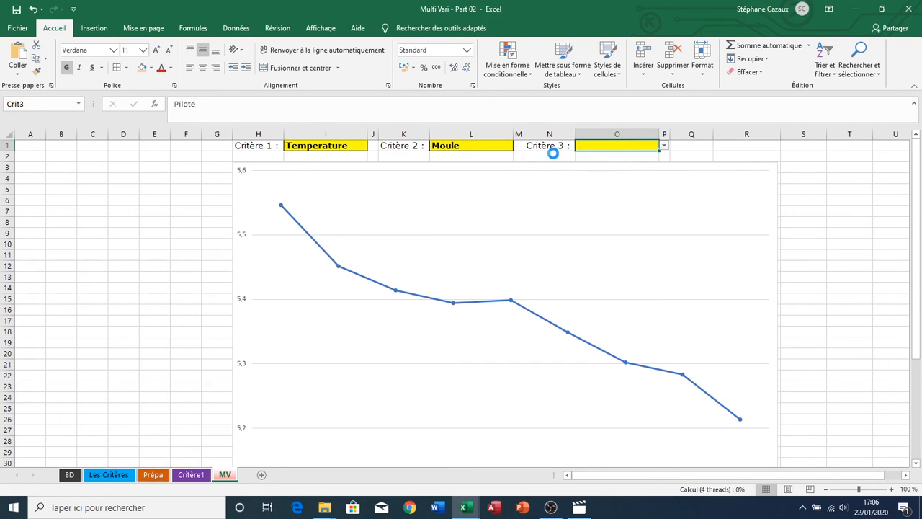
{"action": "left_click", "coordinate": [489, 147]}
{"action": "key", "text": "Delete"}
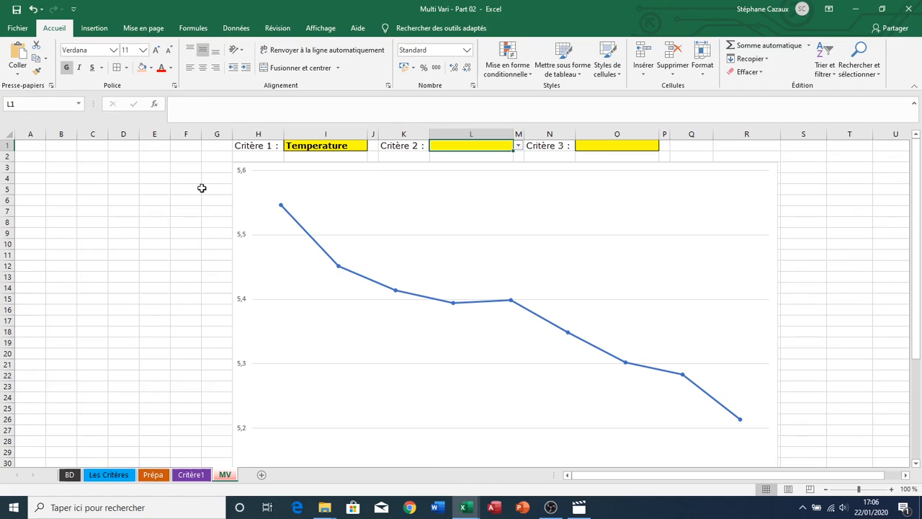
{"action": "left_click", "coordinate": [307, 146]}
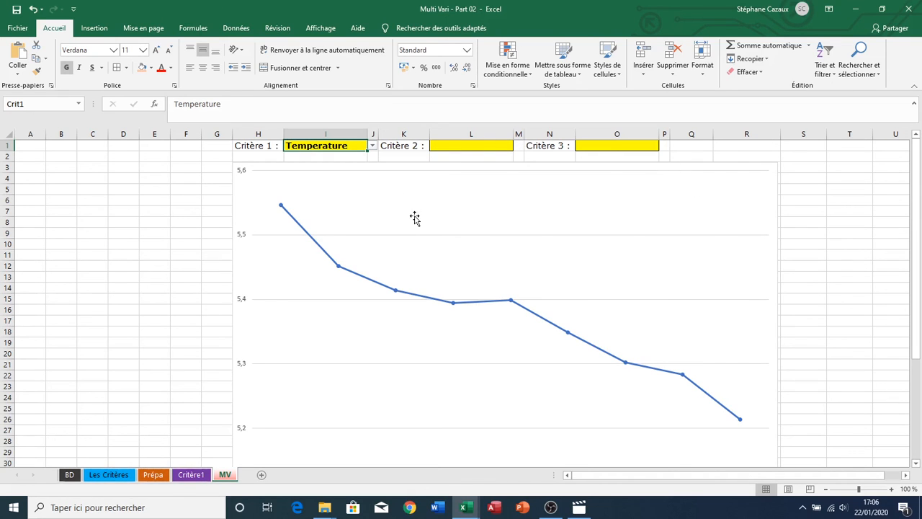
Step: Test the chart with Moule and with Pilote as Critère 1, and select an empty cell beside the chart
{"action": "left_click", "coordinate": [373, 146]}
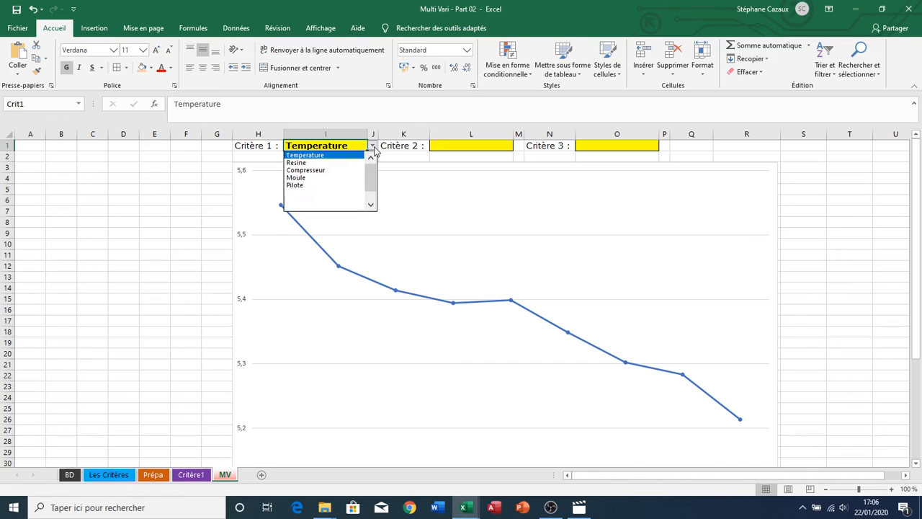
{"action": "left_click", "coordinate": [296, 177]}
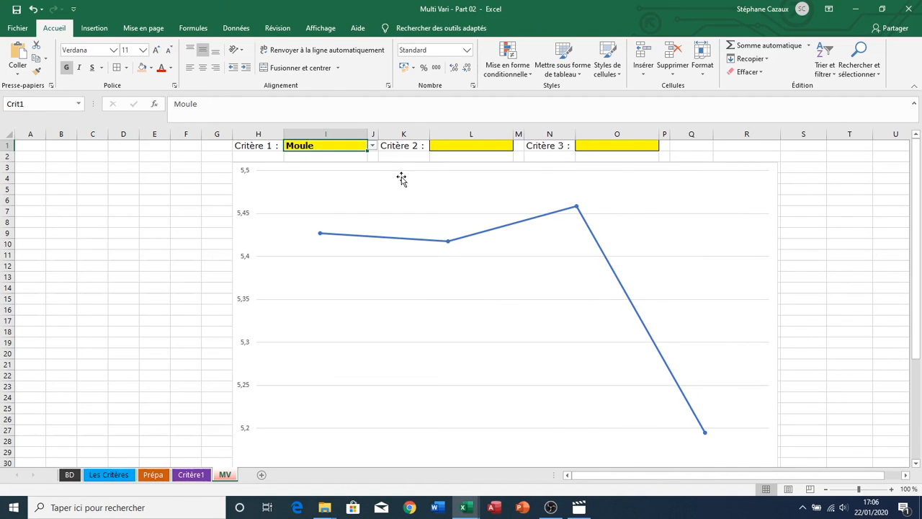
{"action": "left_click", "coordinate": [373, 147]}
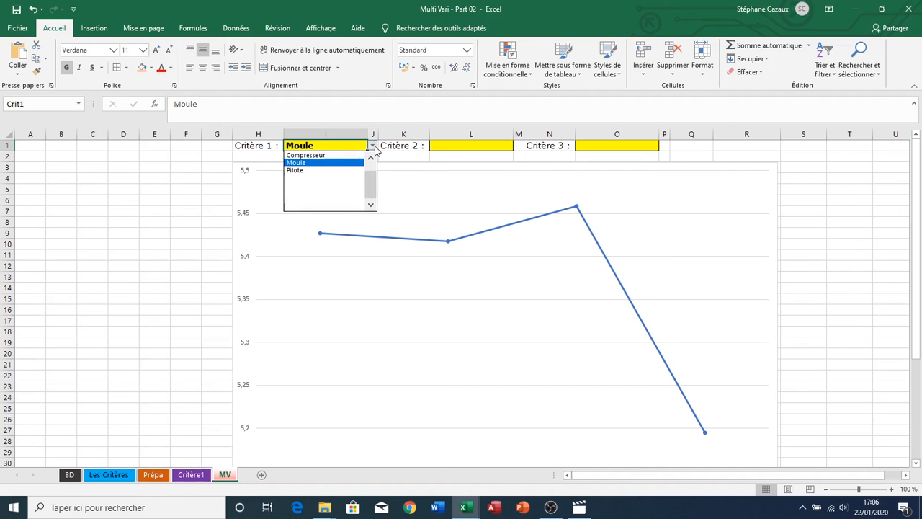
{"action": "left_click", "coordinate": [296, 170]}
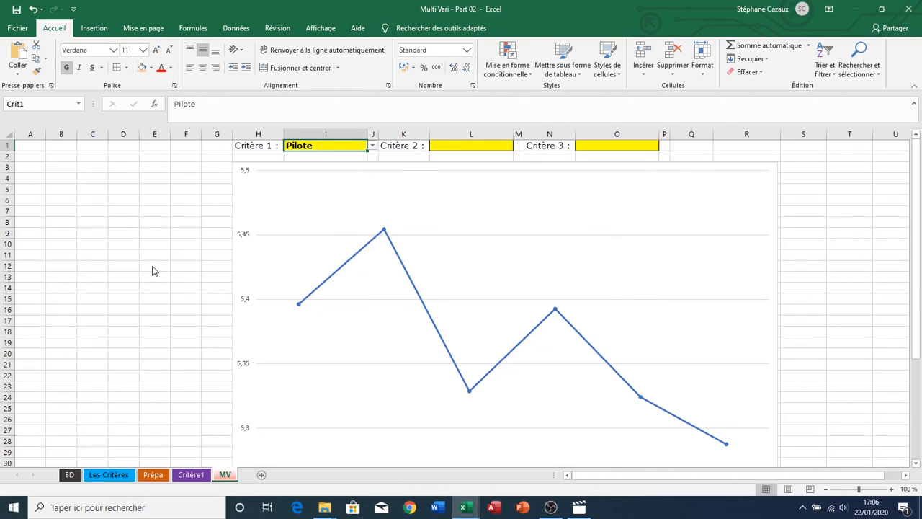
{"action": "left_click", "coordinate": [823, 242]}
Step: Set the chart's horizontal axis labels to the range =Critère1!$A$2:$A$25 and validate the data source
{"action": "scroll", "coordinate": [826, 243], "scroll_direction": "down", "scroll_amount": 3}
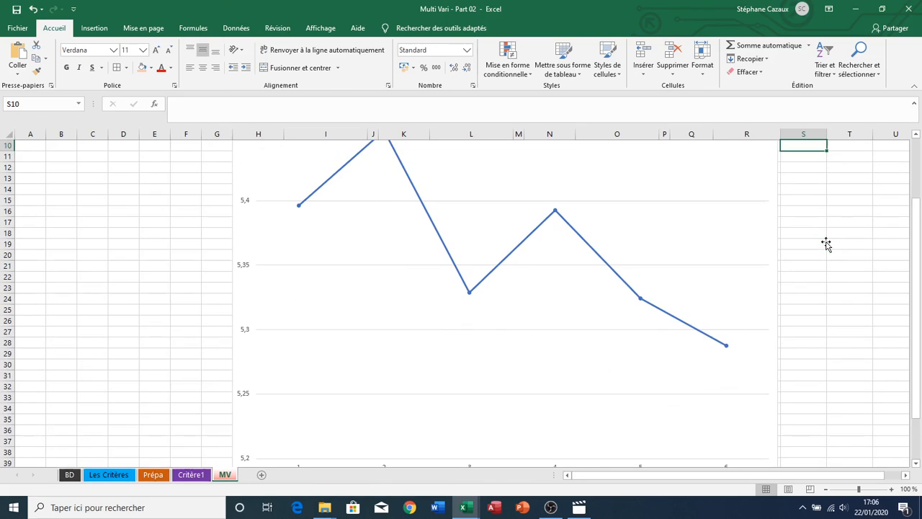
{"action": "scroll", "coordinate": [826, 244], "scroll_direction": "down", "scroll_amount": 2}
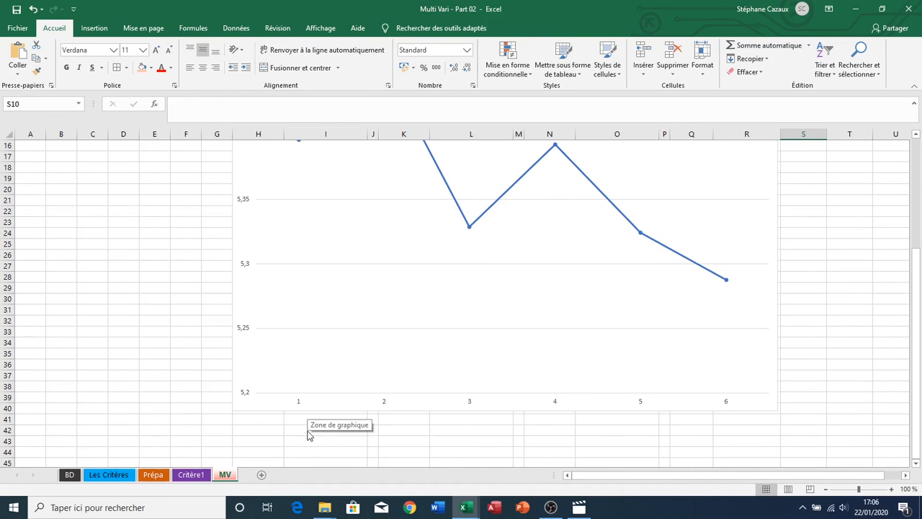
{"action": "scroll", "coordinate": [339, 291], "scroll_direction": "up", "scroll_amount": 2}
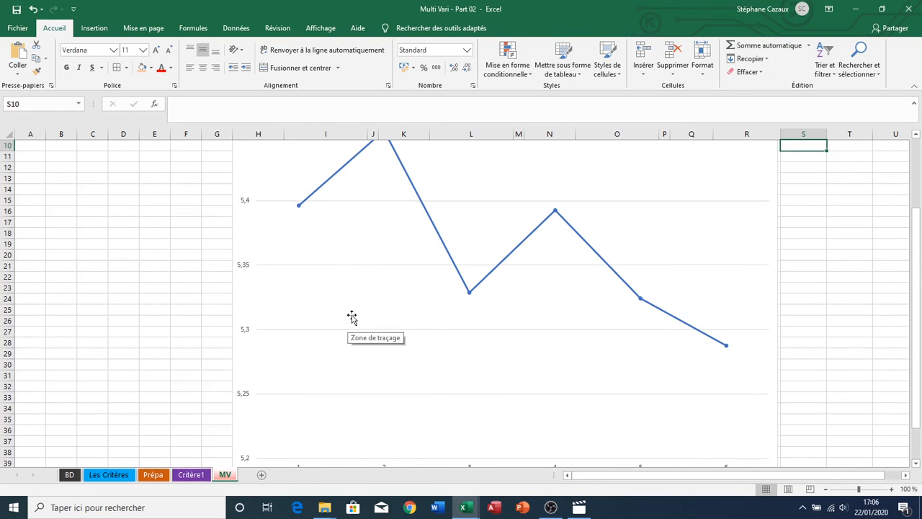
{"action": "right_click", "coordinate": [352, 317]}
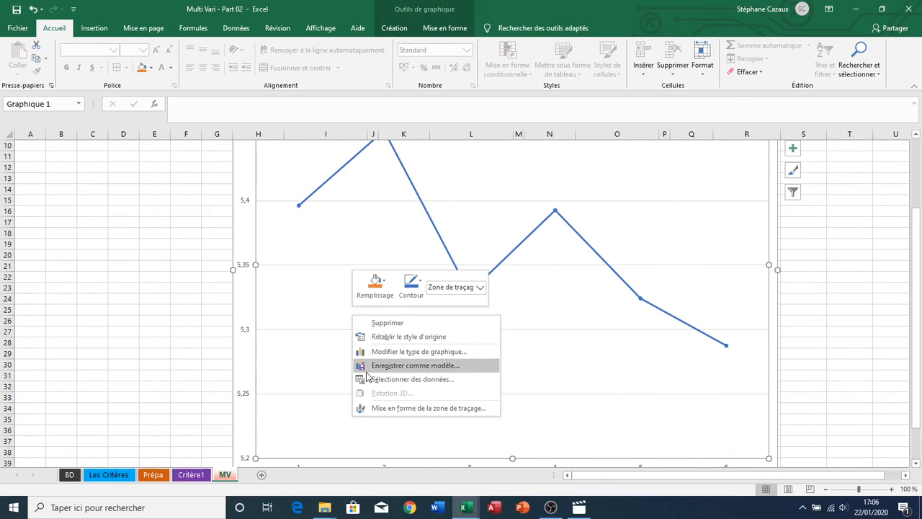
{"action": "left_click", "coordinate": [374, 381]}
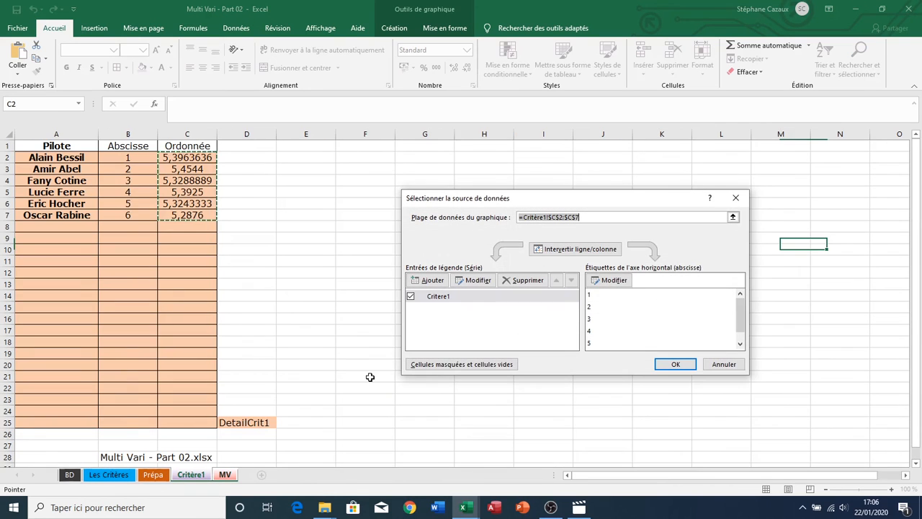
{"action": "left_click", "coordinate": [606, 281]}
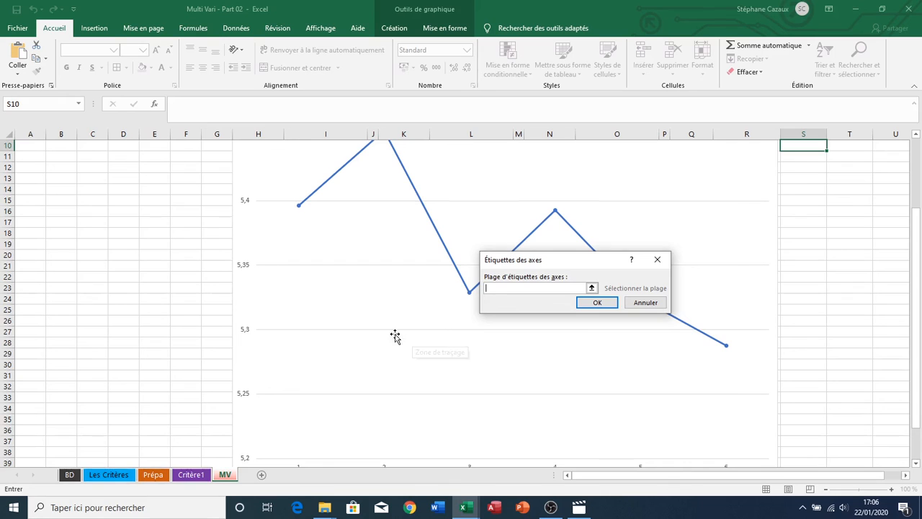
{"action": "left_click", "coordinate": [182, 475]}
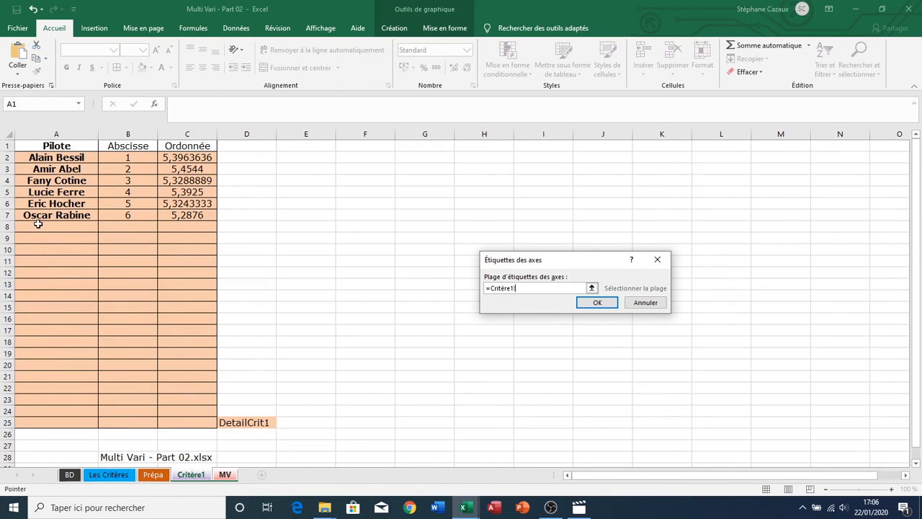
{"action": "left_click", "coordinate": [37, 157]}
{"action": "left_click_drag", "start_coordinate": [37, 157], "coordinate": [39, 397]}
{"action": "left_click_drag", "start_coordinate": [39, 427], "coordinate": [38, 427]}
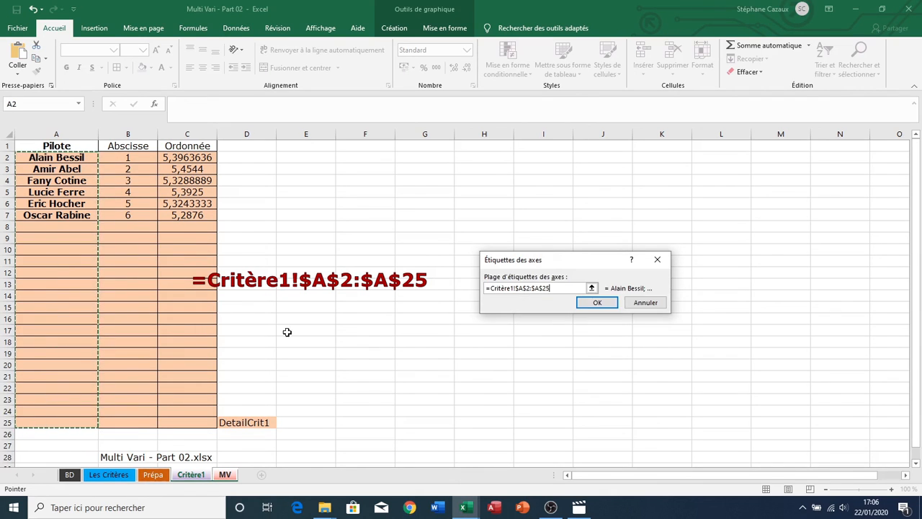
{"action": "left_click", "coordinate": [594, 306]}
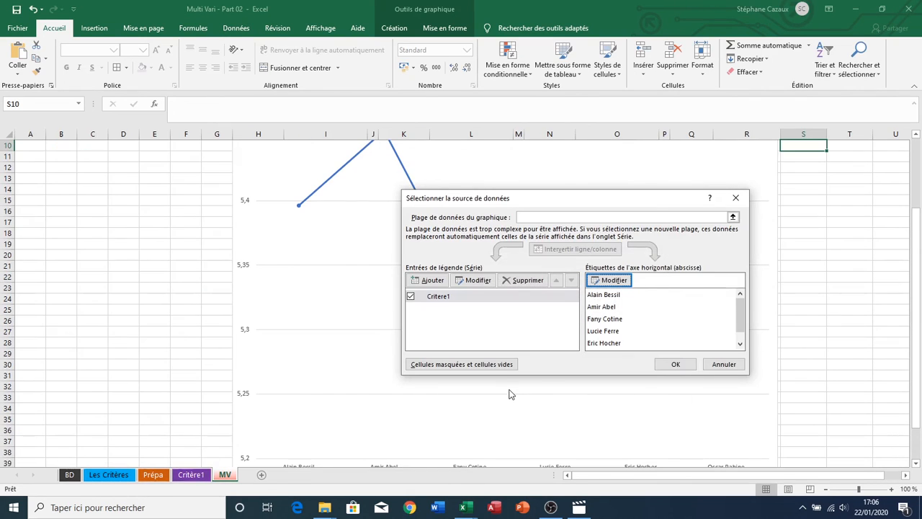
{"action": "left_click", "coordinate": [675, 363]}
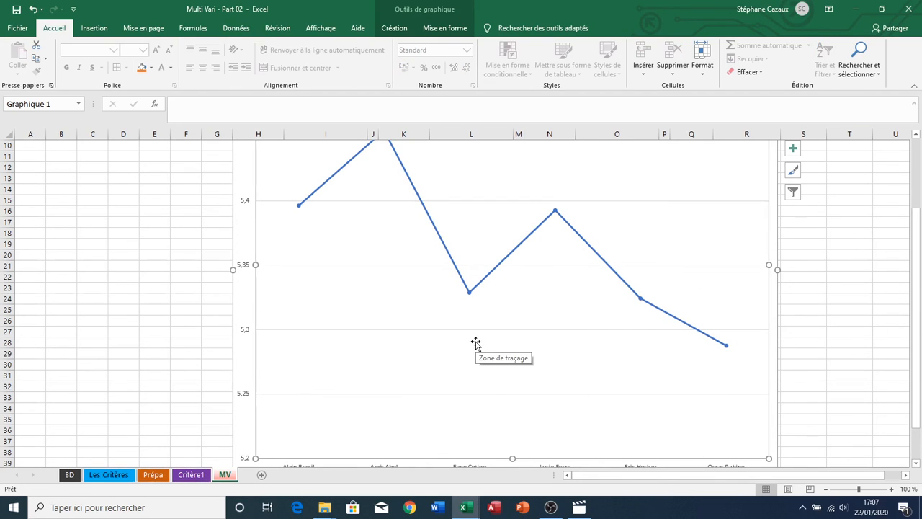
Step: Collapse the ribbon and choose Temperature as Critère 1 above the chart
{"action": "key", "text": "ctrl+F1"}
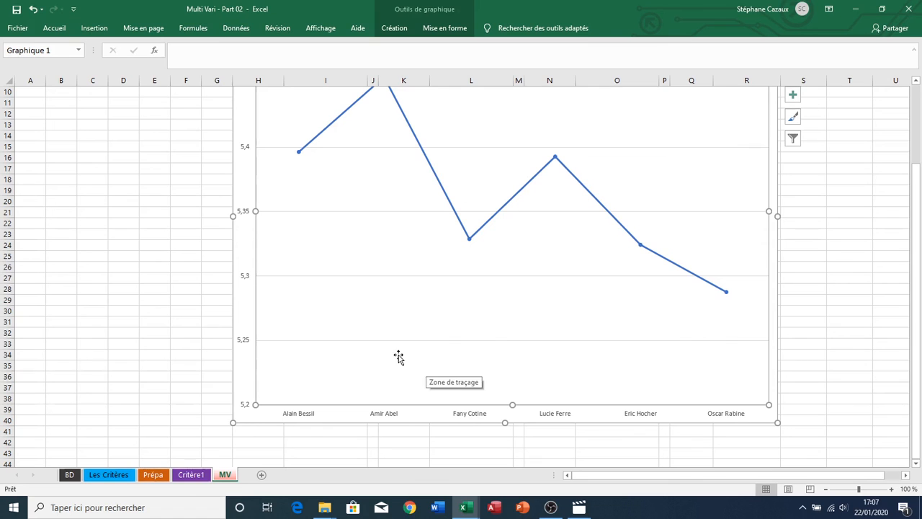
{"action": "left_click_drag", "start_coordinate": [918, 238], "coordinate": [916, 212]}
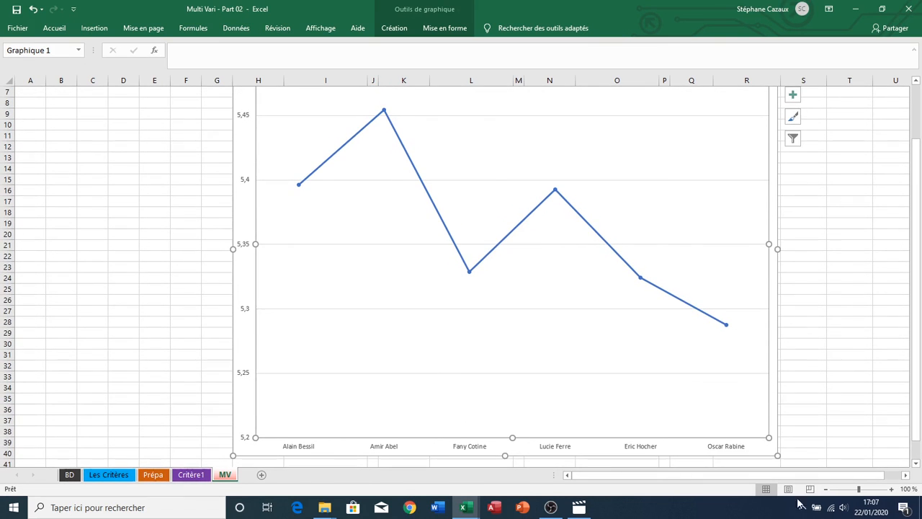
{"action": "left_click", "coordinate": [826, 489]}
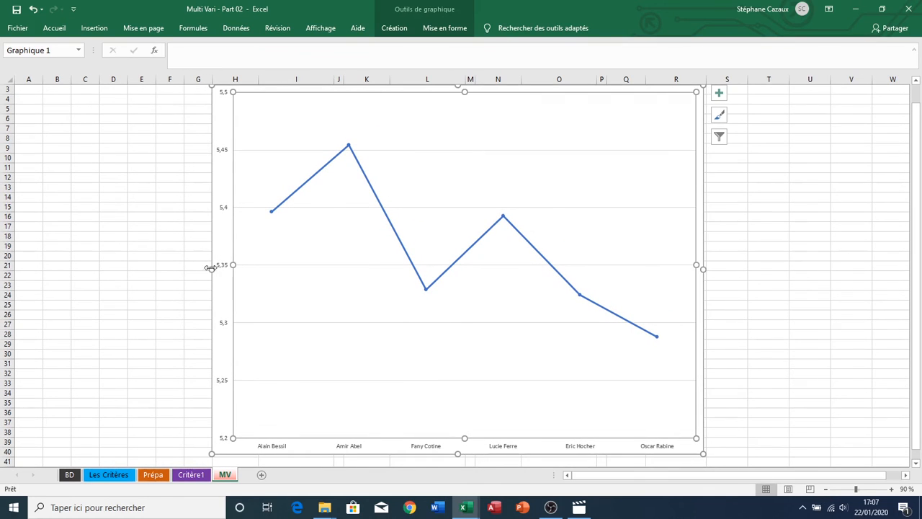
{"action": "left_click_drag", "start_coordinate": [919, 406], "coordinate": [918, 392]}
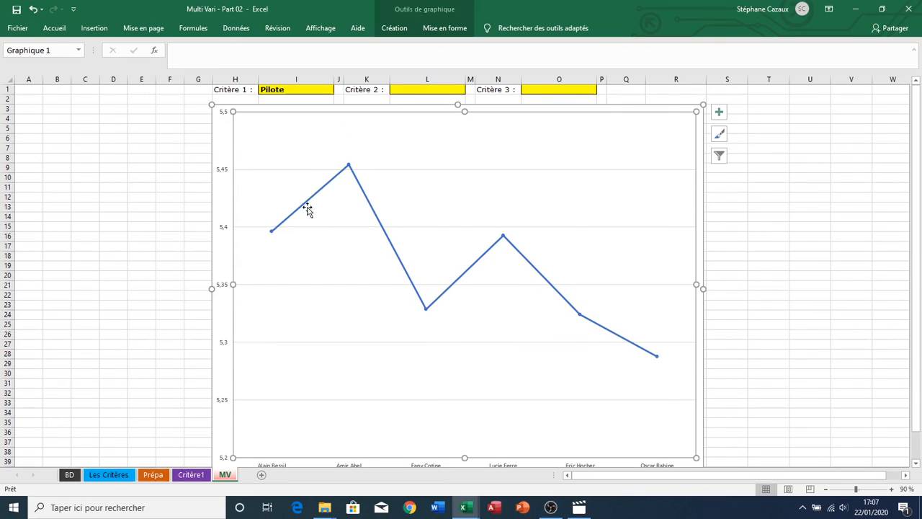
{"action": "left_click", "coordinate": [315, 88]}
{"action": "left_click", "coordinate": [338, 90]}
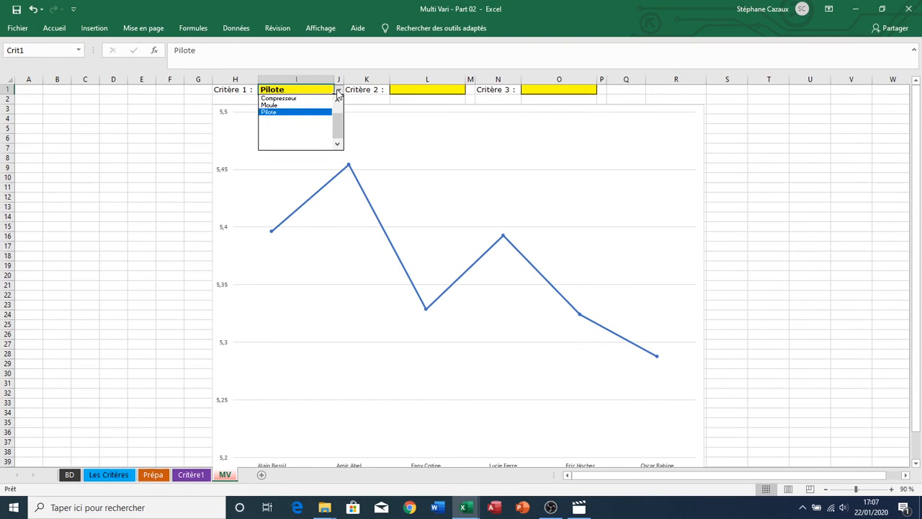
{"action": "left_click_drag", "start_coordinate": [338, 128], "coordinate": [338, 103]}
{"action": "left_click", "coordinate": [280, 99]}
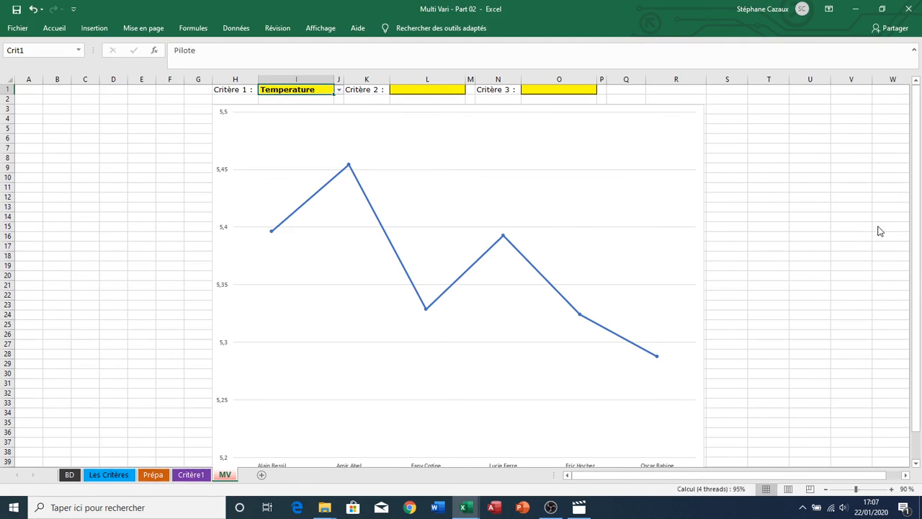
{"action": "left_click_drag", "start_coordinate": [919, 214], "coordinate": [905, 238]}
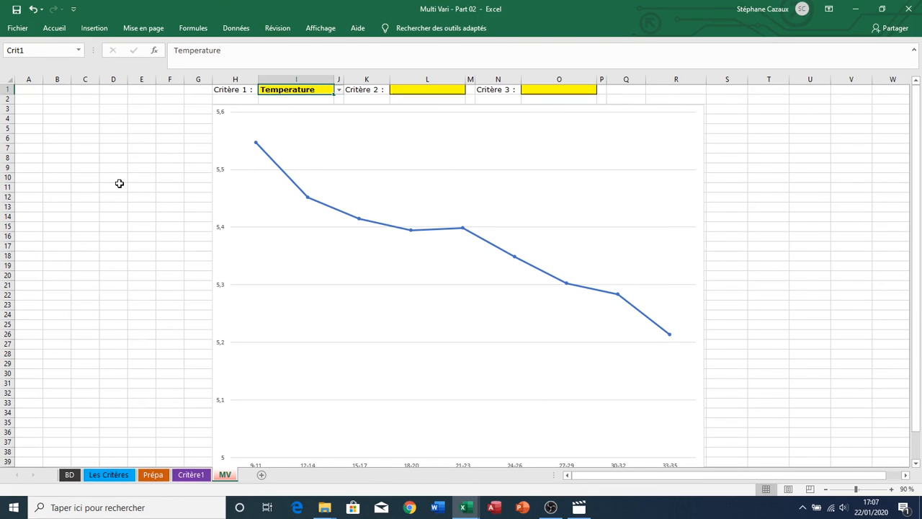
Step: Delete the chart's horizontal gridlines and, with the ribbon restored, colour the vertical axis labels black
{"action": "left_click", "coordinate": [259, 234]}
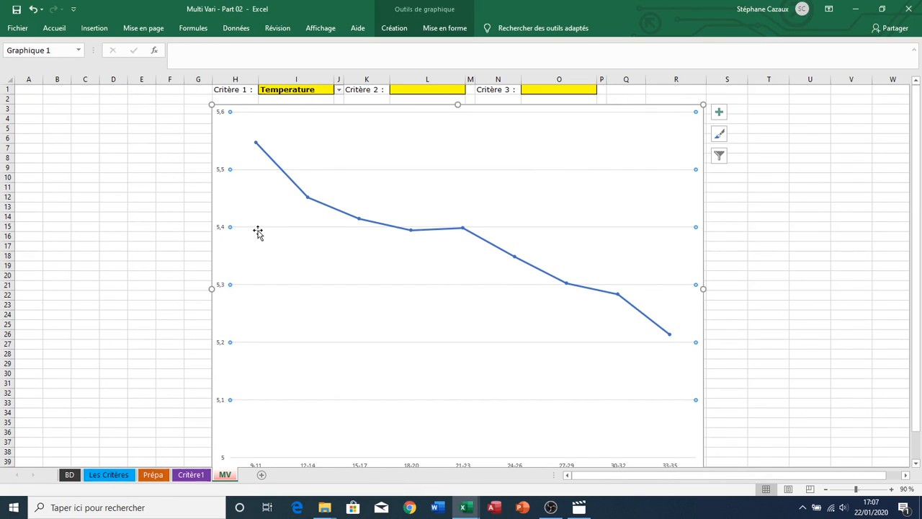
{"action": "key", "text": "Delete"}
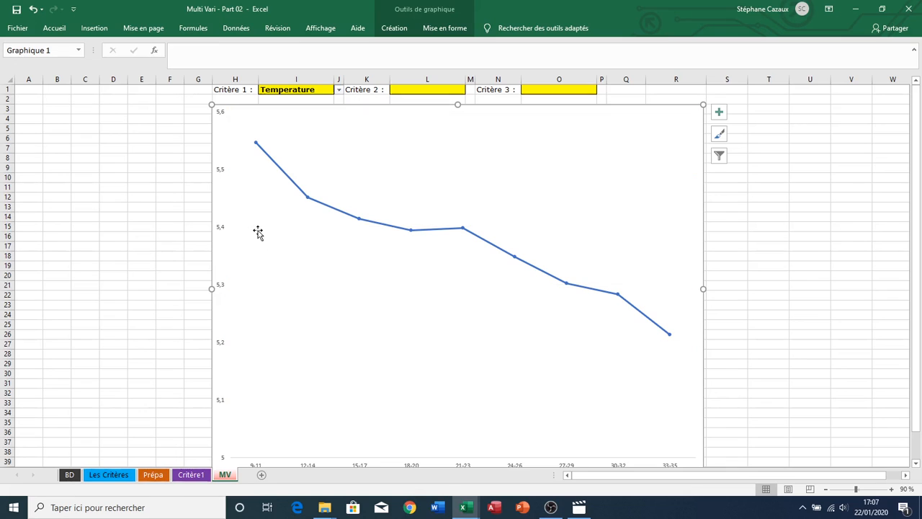
{"action": "left_click", "coordinate": [223, 229]}
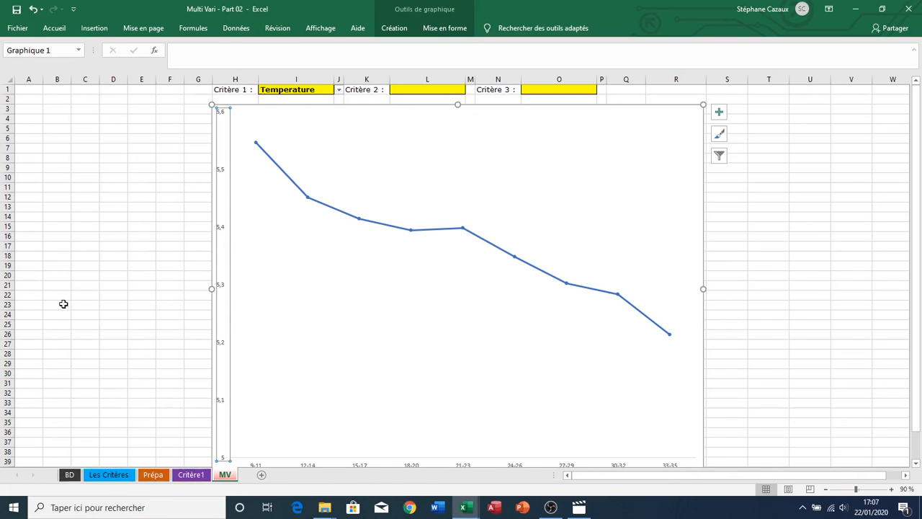
{"action": "key", "text": "ctrl+F1"}
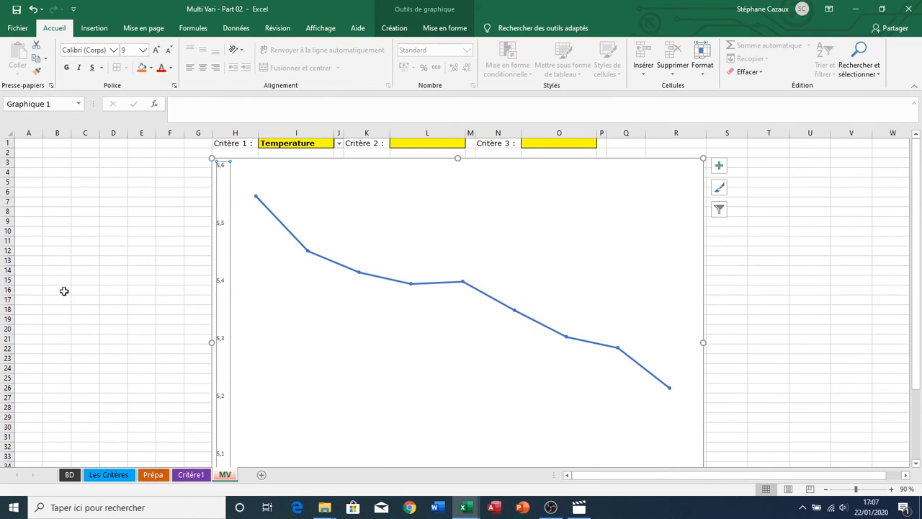
{"action": "left_click", "coordinate": [170, 68]}
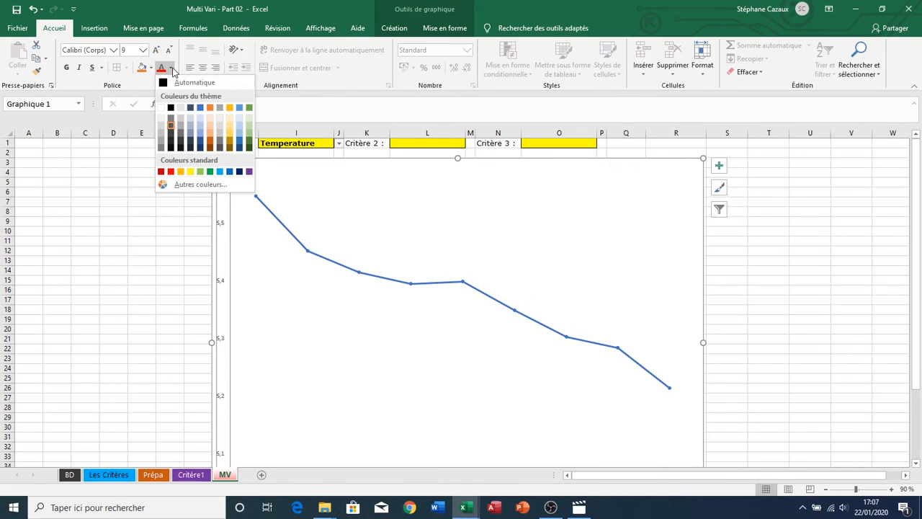
{"action": "left_click", "coordinate": [170, 150]}
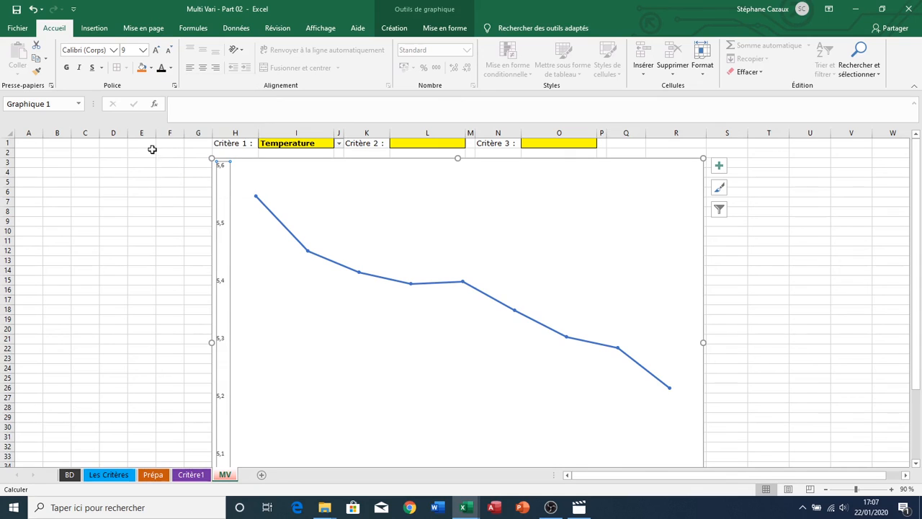
Step: Format the chart's vertical axis labels in Verdana, size 8
{"action": "left_click", "coordinate": [113, 50]}
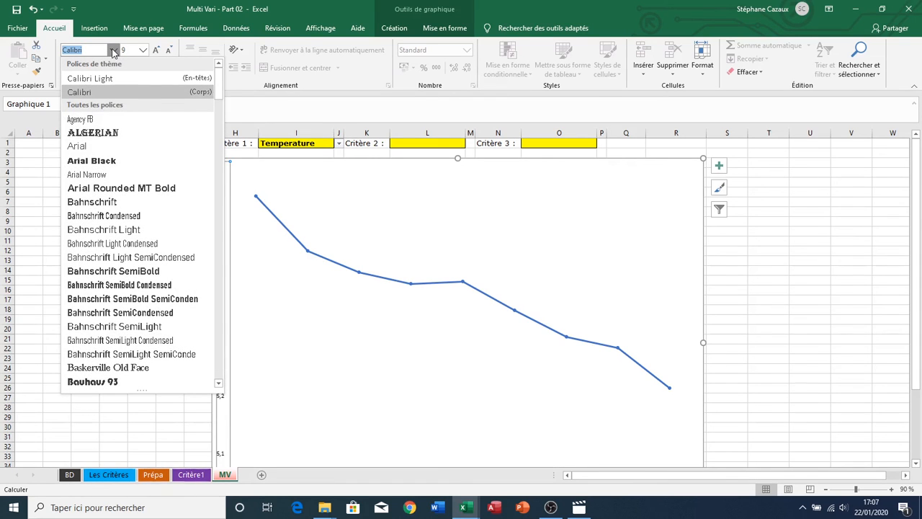
{"action": "scroll", "coordinate": [108, 382], "scroll_direction": "down", "scroll_amount": 20}
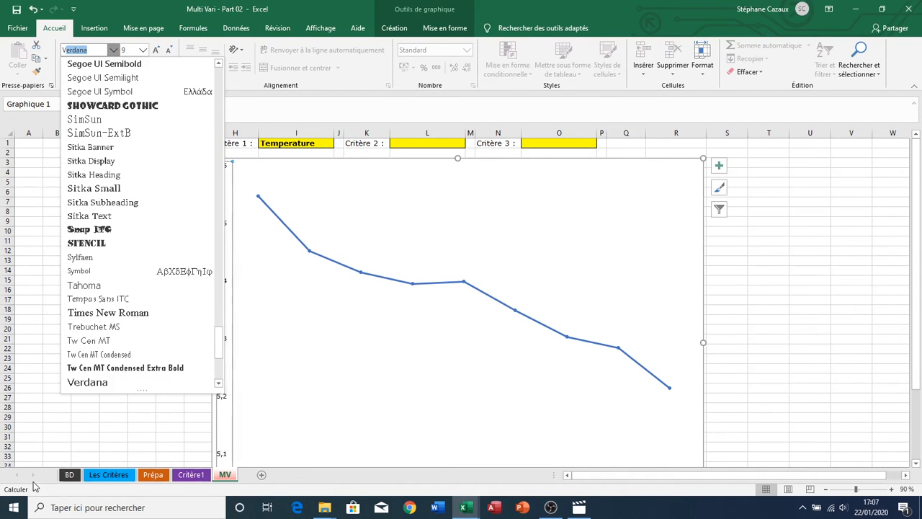
{"action": "left_click", "coordinate": [80, 382]}
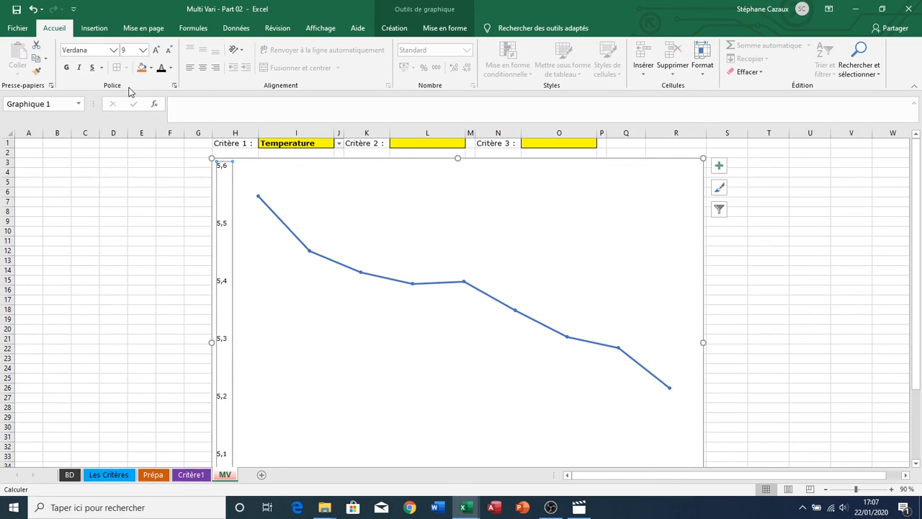
{"action": "left_click", "coordinate": [169, 50]}
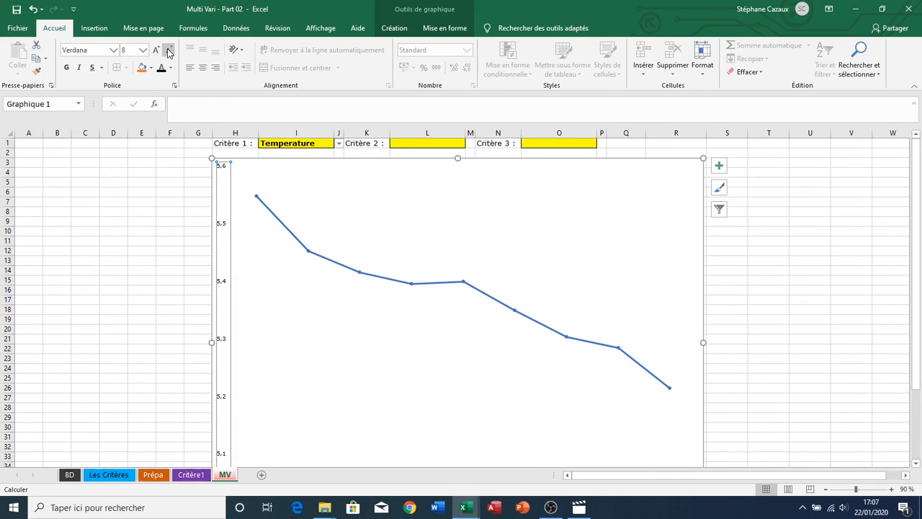
Step: Set the font of the chart's horizontal axis labels to Verdana
{"action": "left_click_drag", "start_coordinate": [912, 231], "coordinate": [908, 309]}
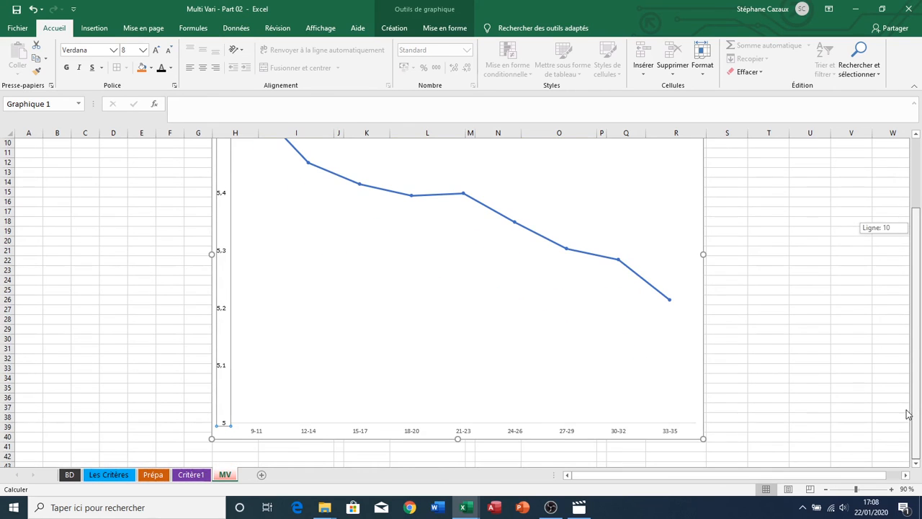
{"action": "left_click", "coordinate": [465, 435]}
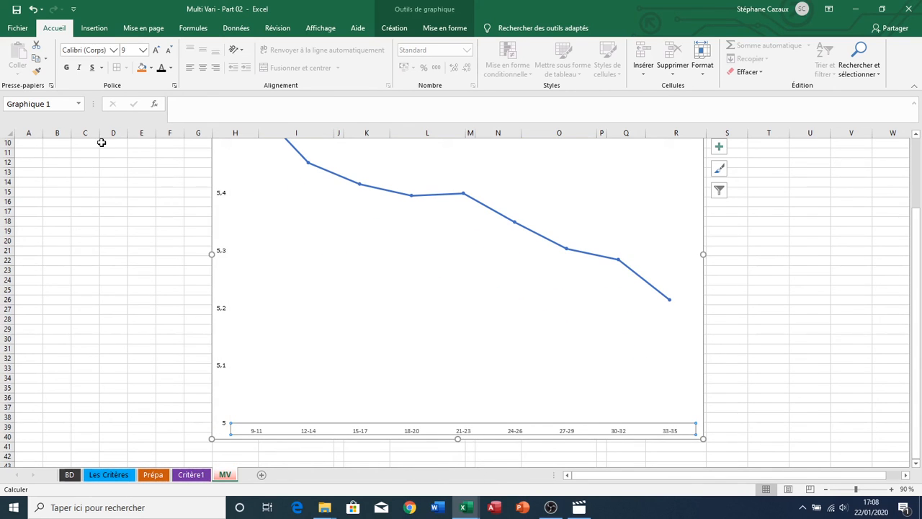
{"action": "left_click", "coordinate": [113, 50]}
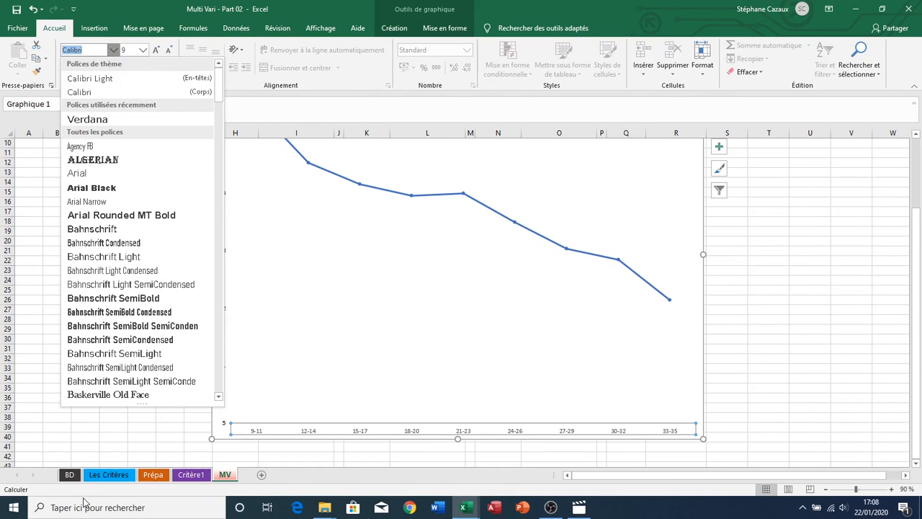
{"action": "left_click", "coordinate": [85, 119]}
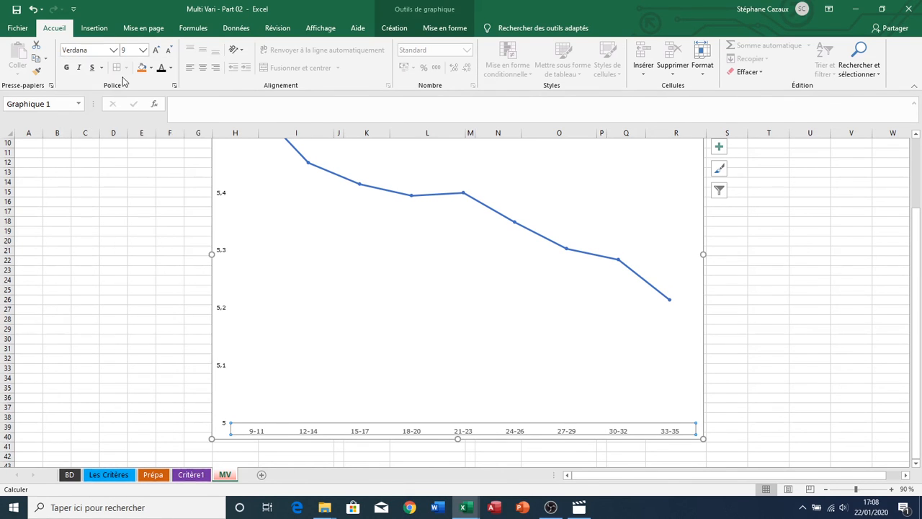
Step: Set the chart's horizontal axis labels to size 8 in black
{"action": "left_click", "coordinate": [168, 53]}
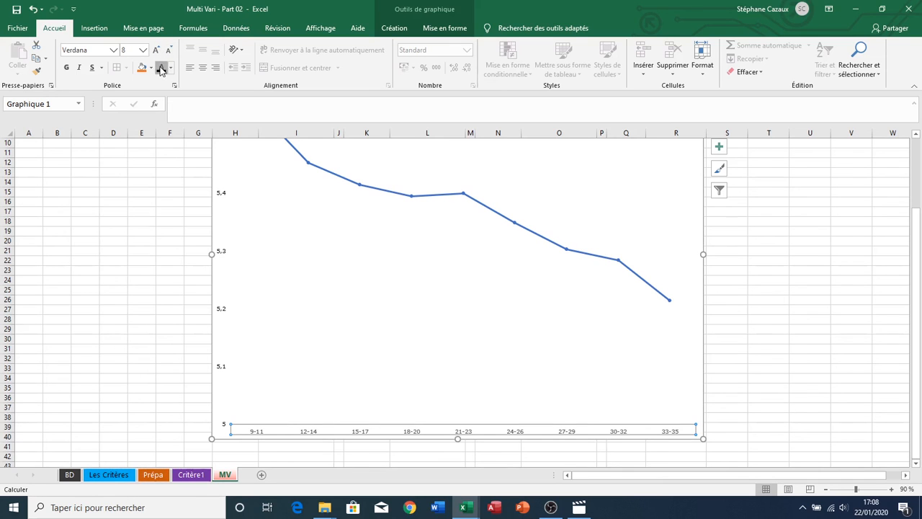
{"action": "left_click", "coordinate": [728, 243]}
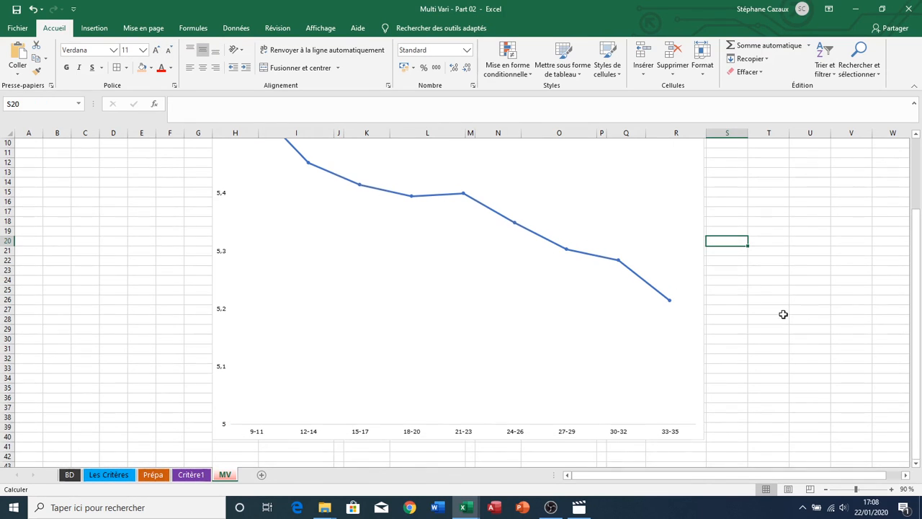
Step: Fill the chart area with a solid light gold theme colour
{"action": "scroll", "coordinate": [784, 315], "scroll_direction": "up", "scroll_amount": 2}
{"action": "left_click_drag", "start_coordinate": [920, 328], "coordinate": [920, 317]}
{"action": "left_click", "coordinate": [520, 211]}
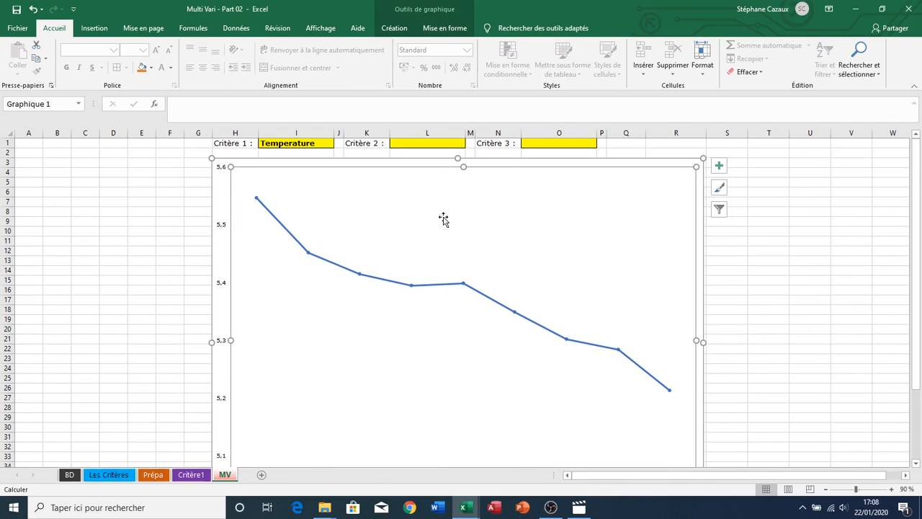
{"action": "left_click", "coordinate": [220, 213]}
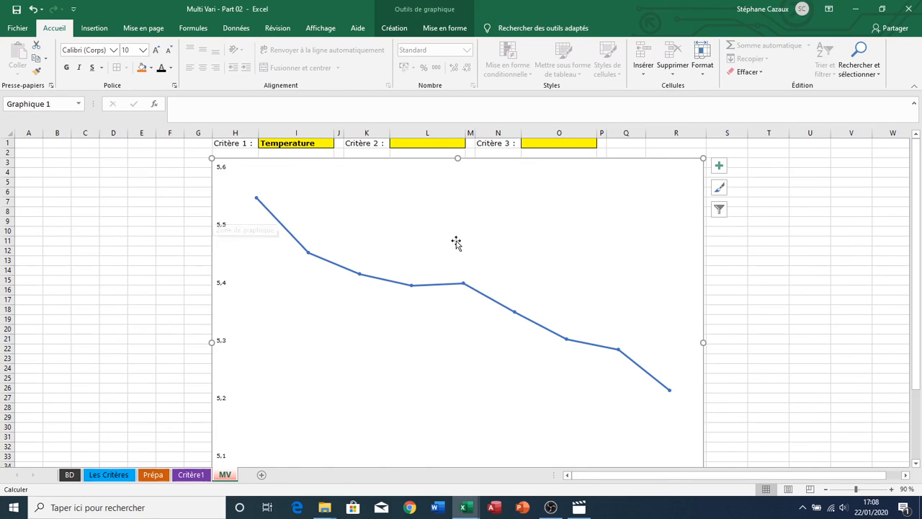
{"action": "left_click", "coordinate": [580, 234]}
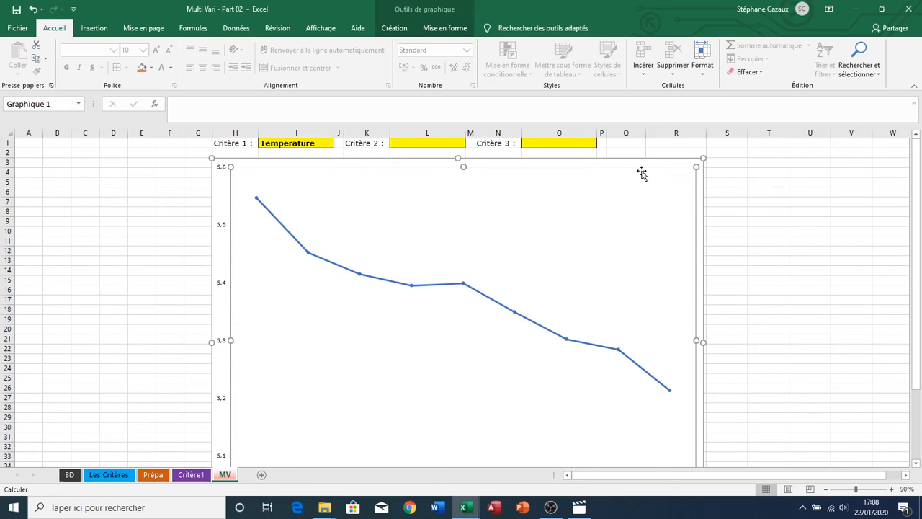
{"action": "double_click", "coordinate": [645, 167]}
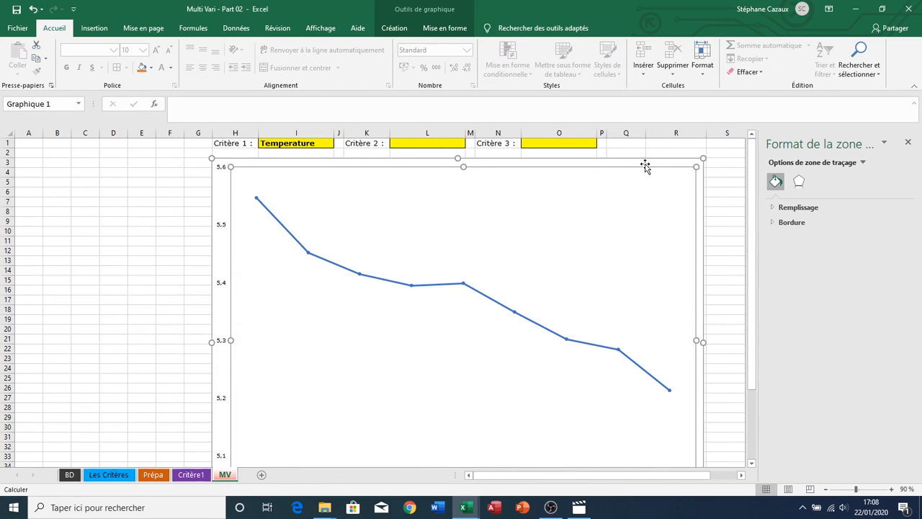
{"action": "left_click", "coordinate": [787, 209]}
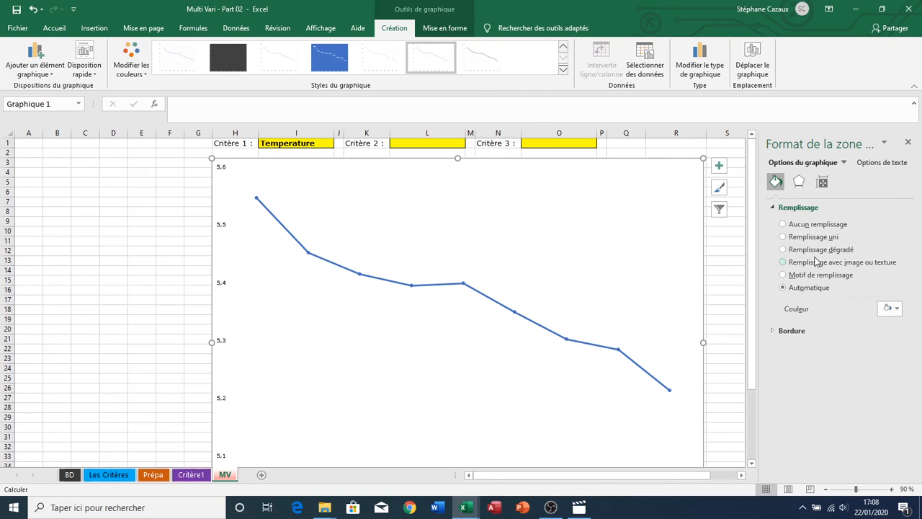
{"action": "left_click", "coordinate": [784, 237]}
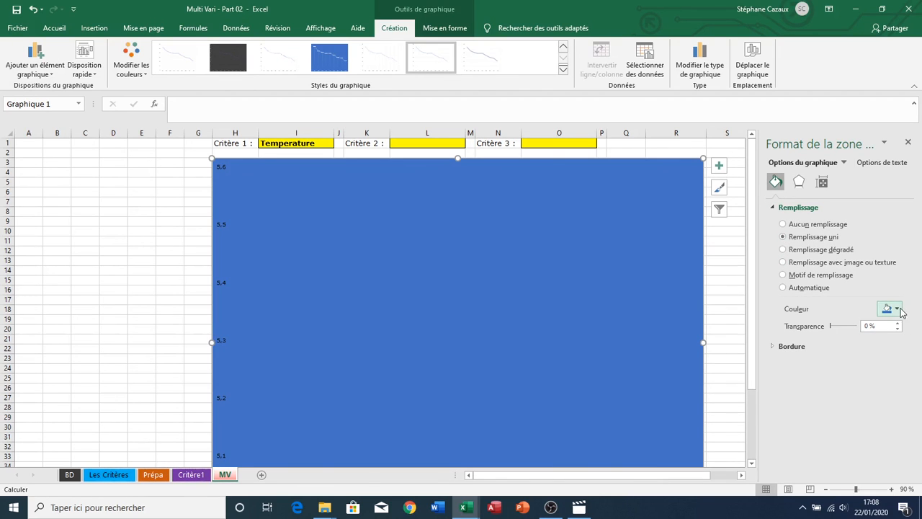
{"action": "left_click", "coordinate": [896, 308]}
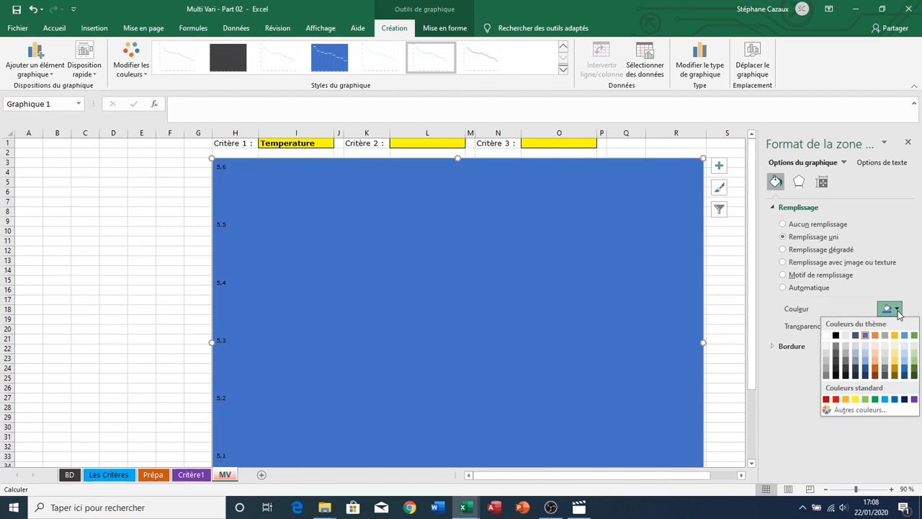
{"action": "left_click", "coordinate": [895, 348]}
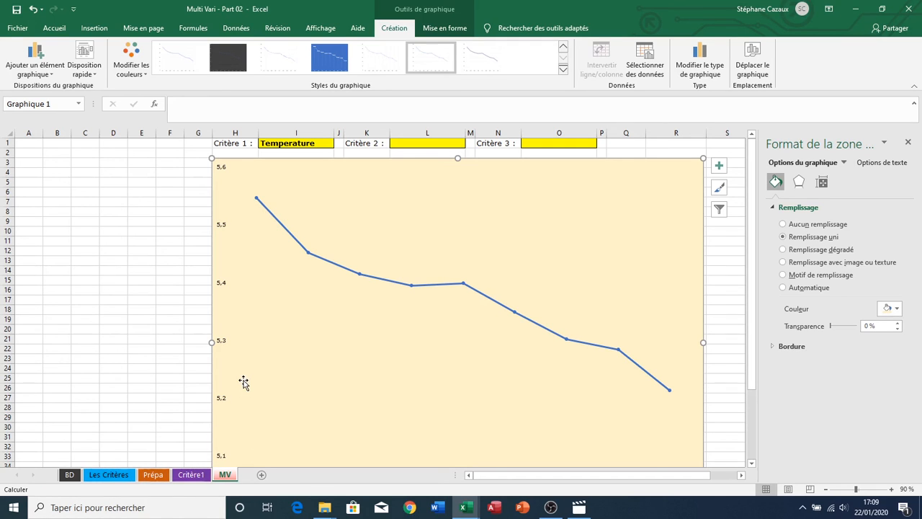
Step: Format the Critere1 series line as a solid black line 1.75 pt wide
{"action": "left_click", "coordinate": [330, 266]}
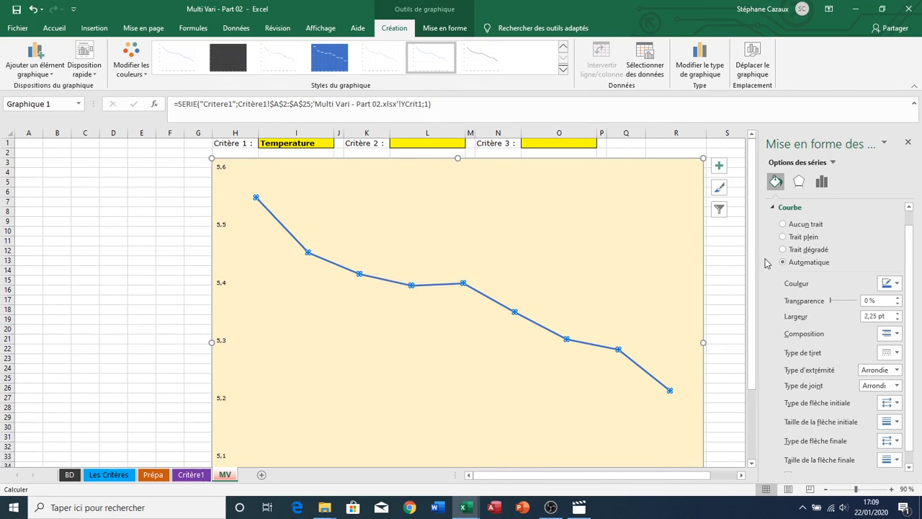
{"action": "left_click", "coordinate": [783, 237]}
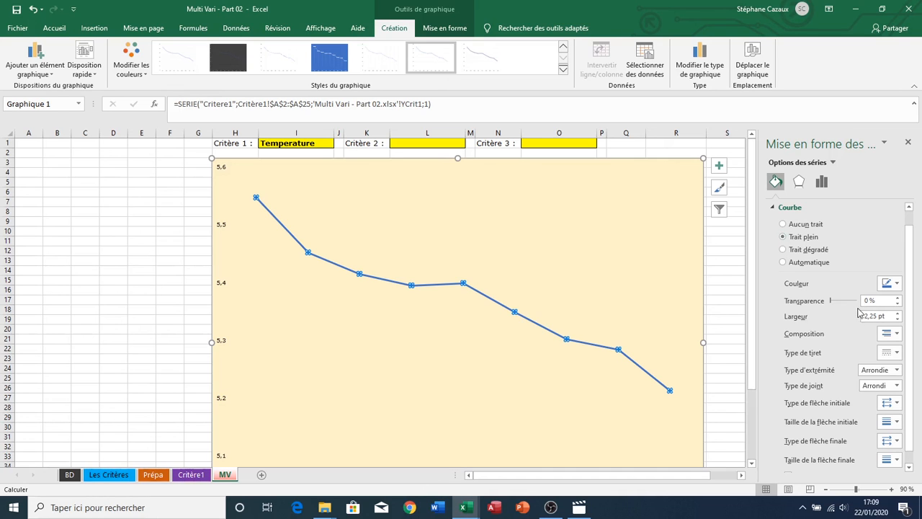
{"action": "left_click", "coordinate": [897, 285]}
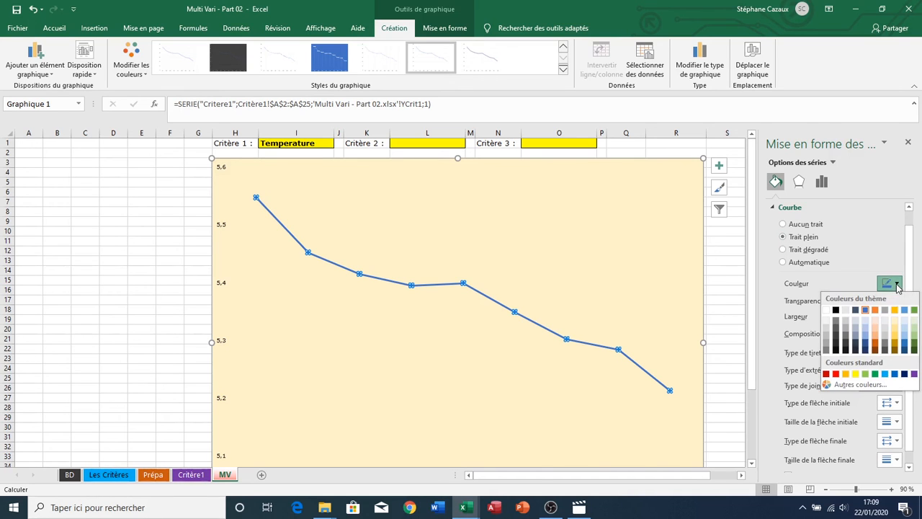
{"action": "left_click", "coordinate": [836, 310]}
{"action": "left_click", "coordinate": [898, 319]}
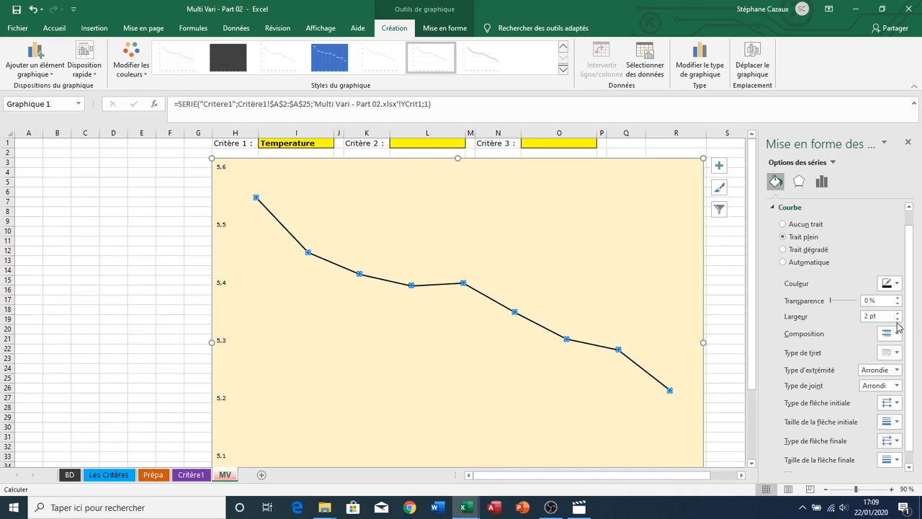
{"action": "left_click", "coordinate": [898, 320]}
Step: Give the Critere1 series predefined square markers of size 8
{"action": "left_click_drag", "start_coordinate": [912, 260], "coordinate": [913, 275]}
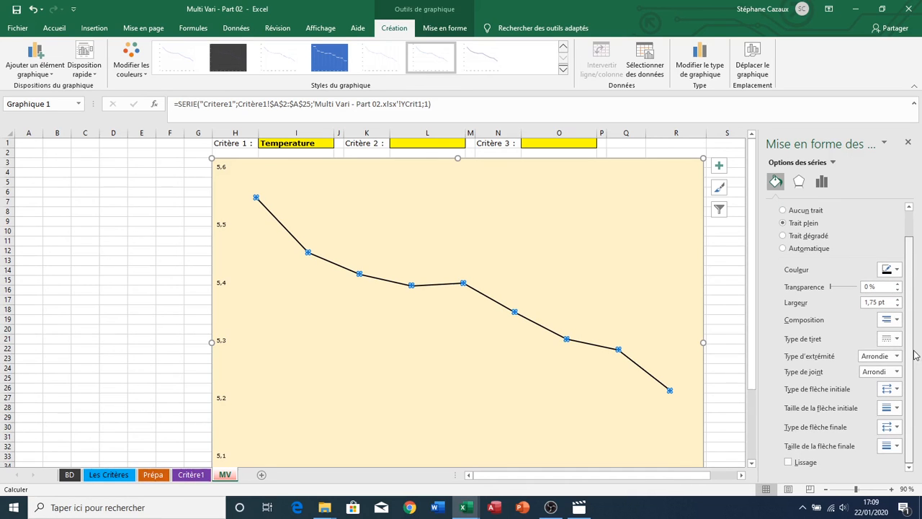
{"action": "scroll", "coordinate": [915, 339], "scroll_direction": "up", "scroll_amount": 2}
{"action": "left_click", "coordinate": [832, 208]}
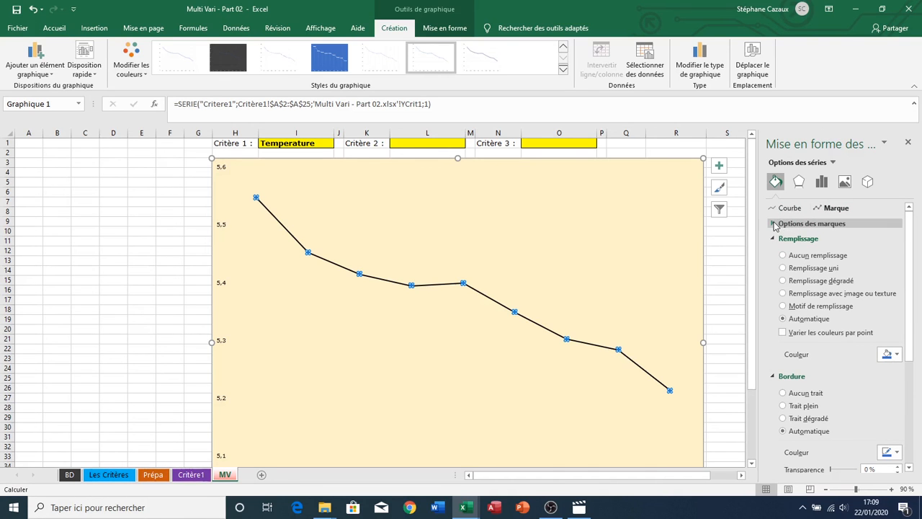
{"action": "left_click", "coordinate": [782, 224]}
{"action": "left_click", "coordinate": [784, 266]}
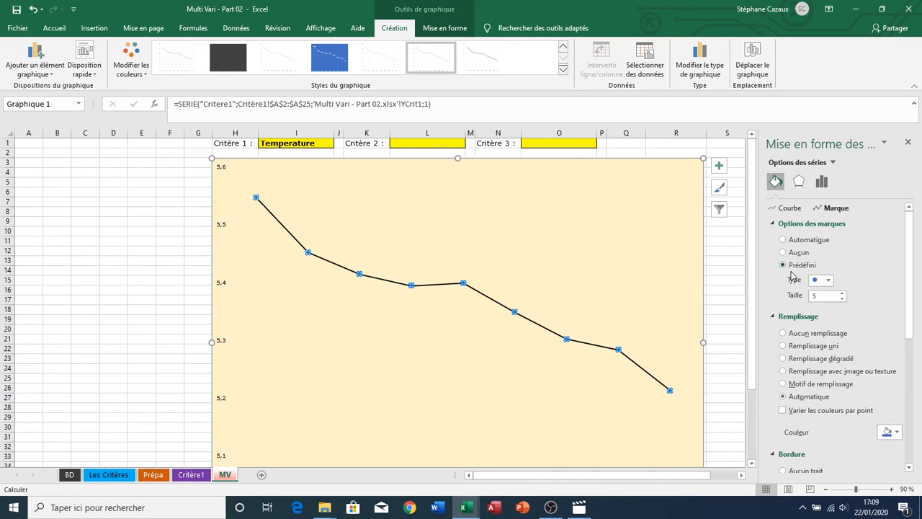
{"action": "left_click", "coordinate": [829, 281]}
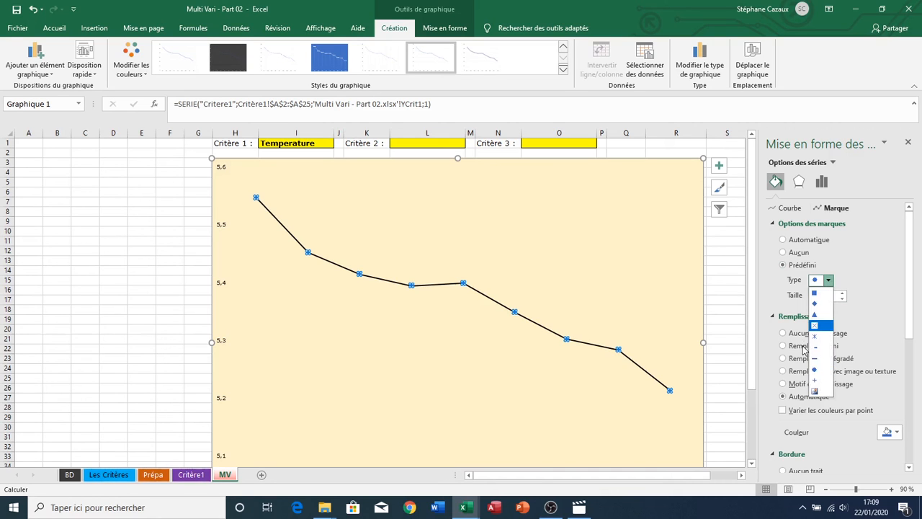
{"action": "left_click", "coordinate": [819, 295]}
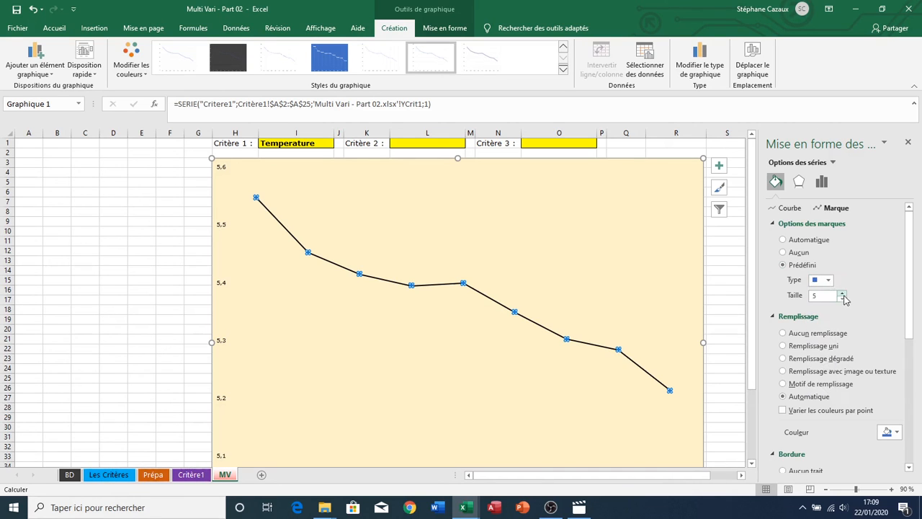
{"action": "left_click", "coordinate": [841, 293]}
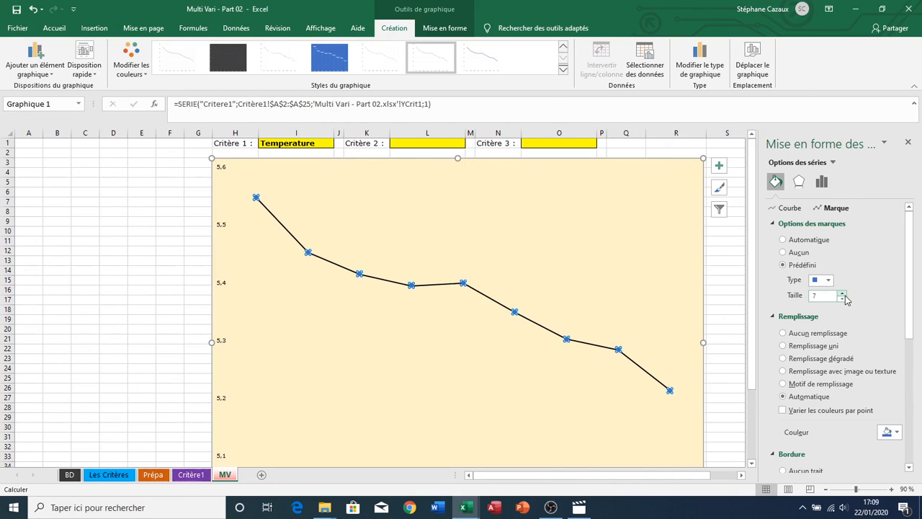
Step: Fill the series markers solid black with no border line, and close the formatting options
{"action": "left_click", "coordinate": [786, 345]}
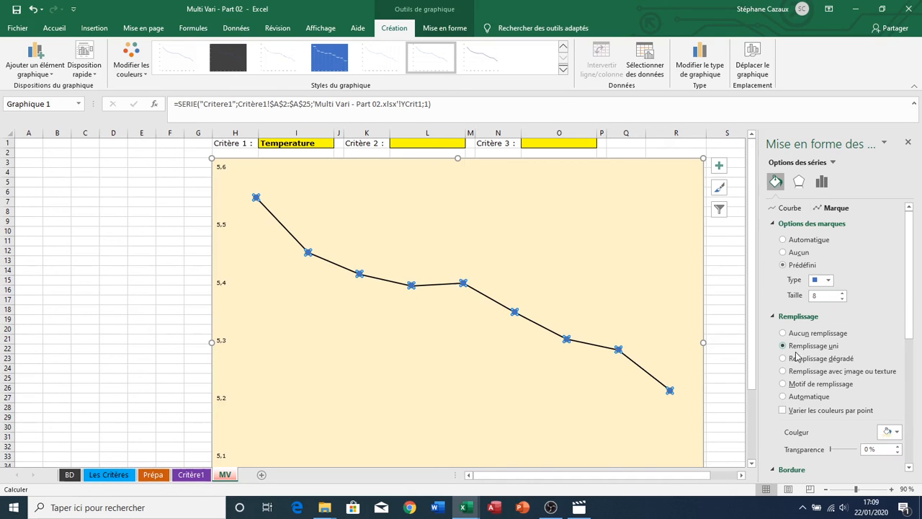
{"action": "left_click", "coordinate": [898, 432]}
{"action": "left_click", "coordinate": [836, 343]}
{"action": "left_click_drag", "start_coordinate": [909, 297], "coordinate": [909, 395]}
{"action": "left_click", "coordinate": [783, 275]}
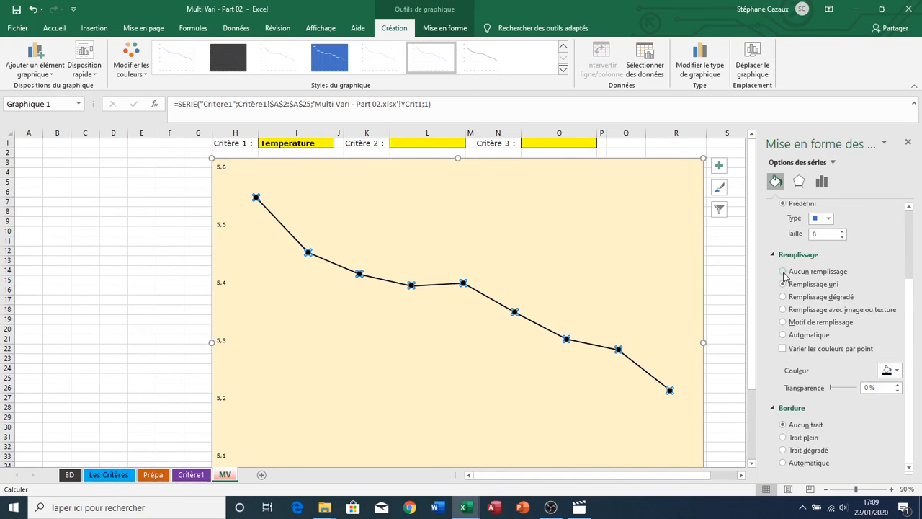
{"action": "left_click", "coordinate": [144, 320]}
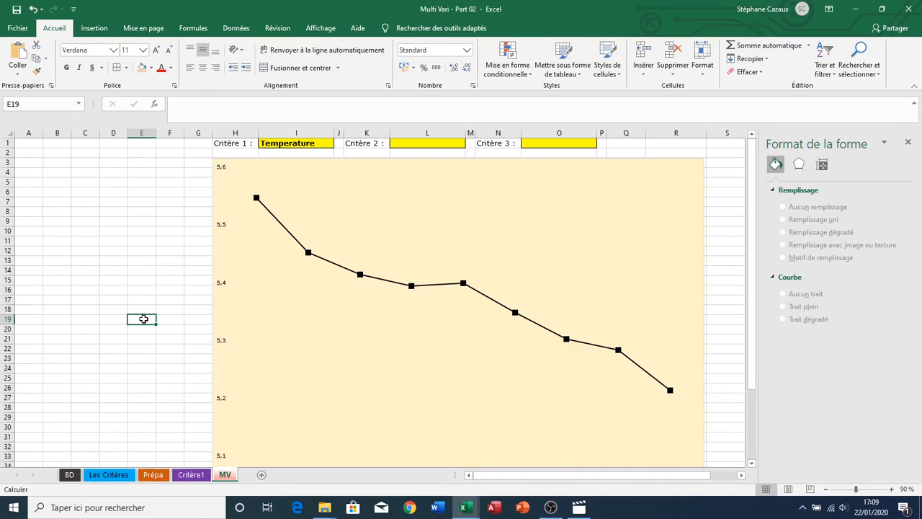
{"action": "left_click", "coordinate": [909, 142]}
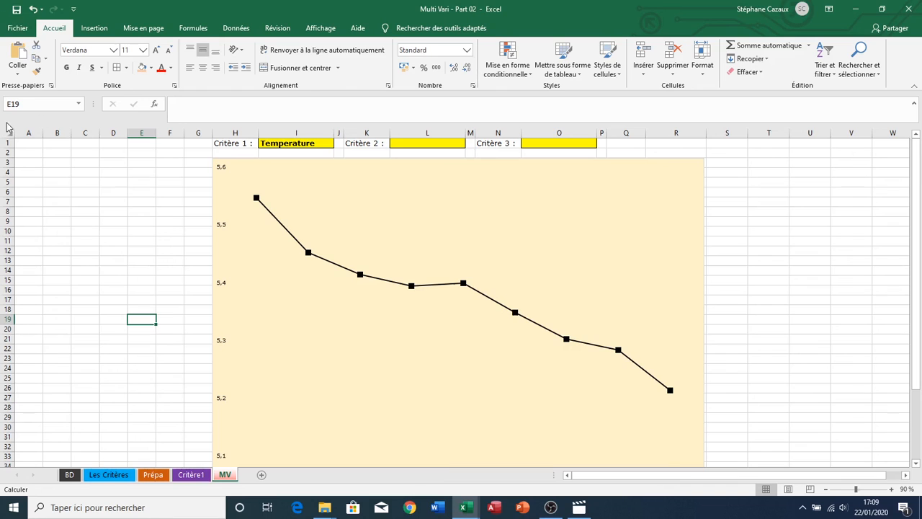
Step: Save the workbook and set the MV sheet's zoom to 100 %, with cell A1 selected
{"action": "left_click", "coordinate": [16, 9]}
{"action": "left_click", "coordinate": [891, 489]}
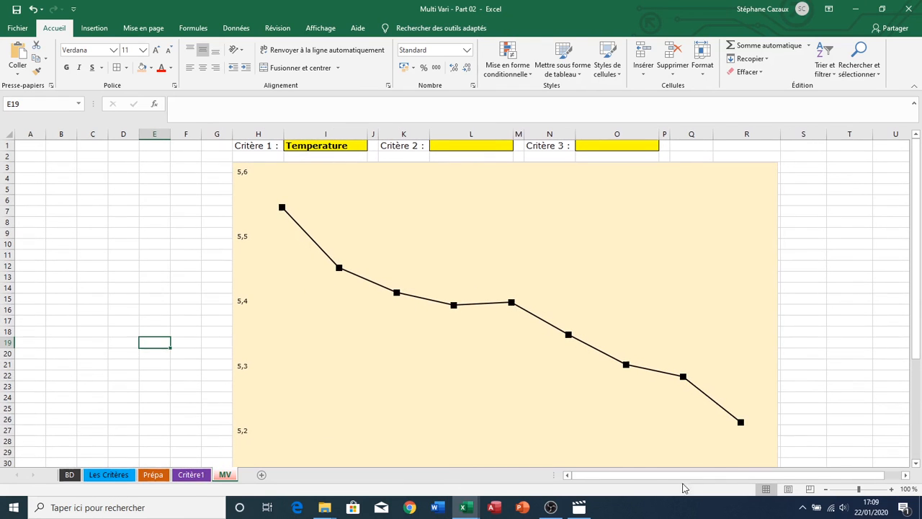
{"action": "left_click", "coordinate": [27, 149]}
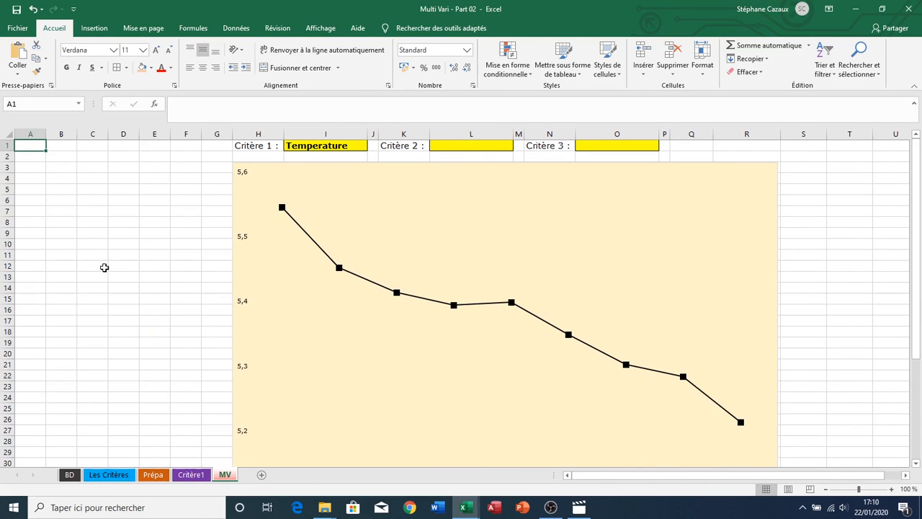